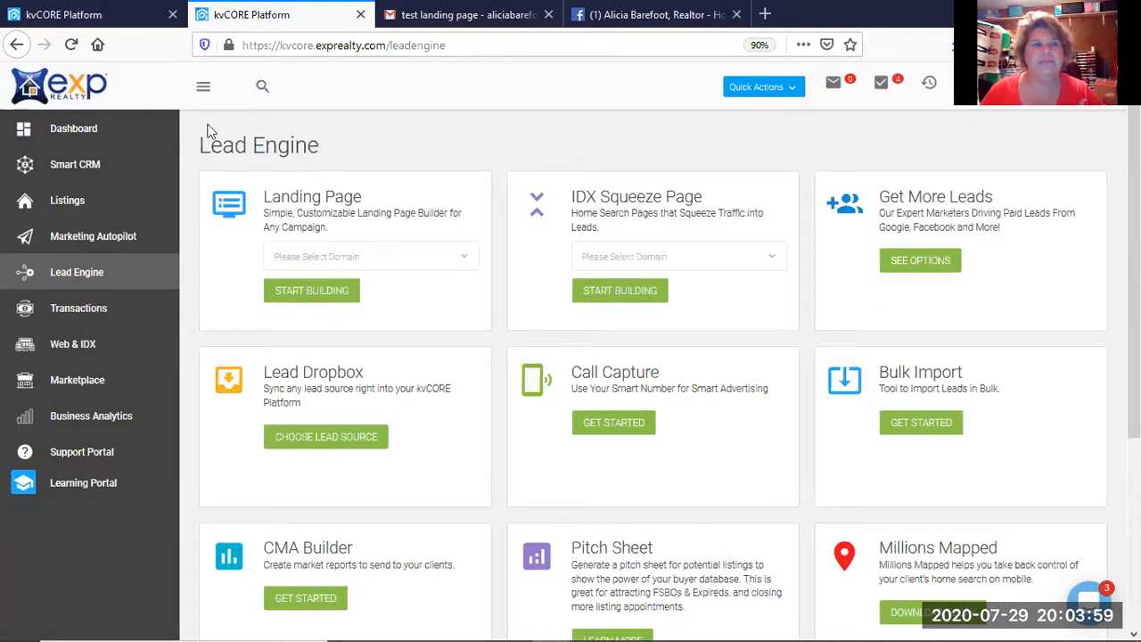
# Apply the $200,000–$280,000 agency listing filters, then reopen the Filters panel for review.
pyautogui.click(98, 18)
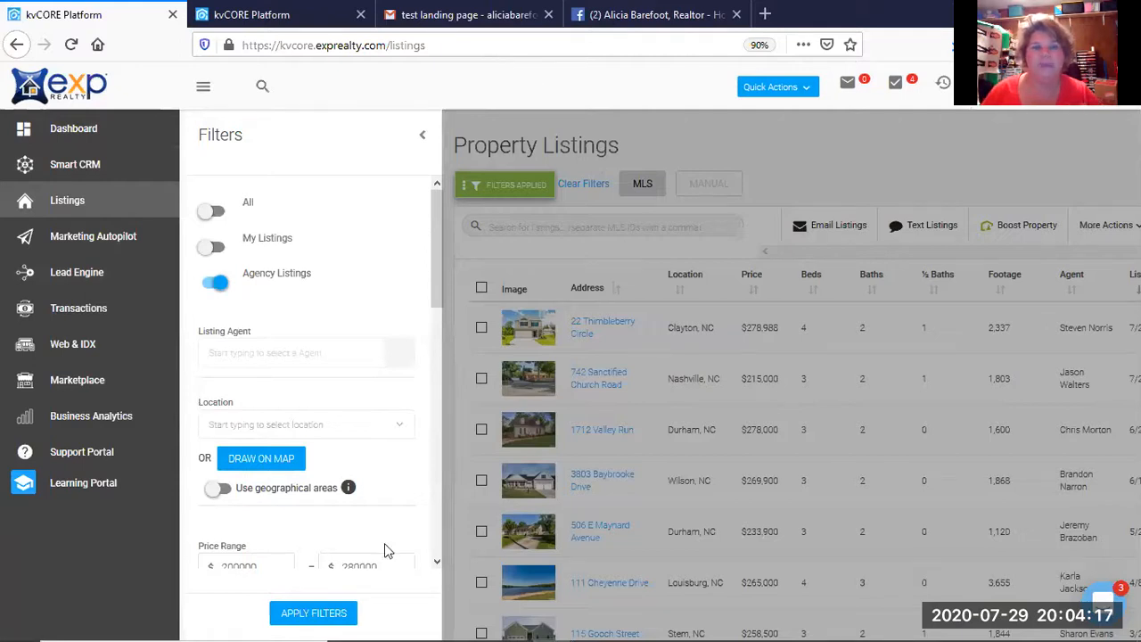
pyautogui.click(326, 615)
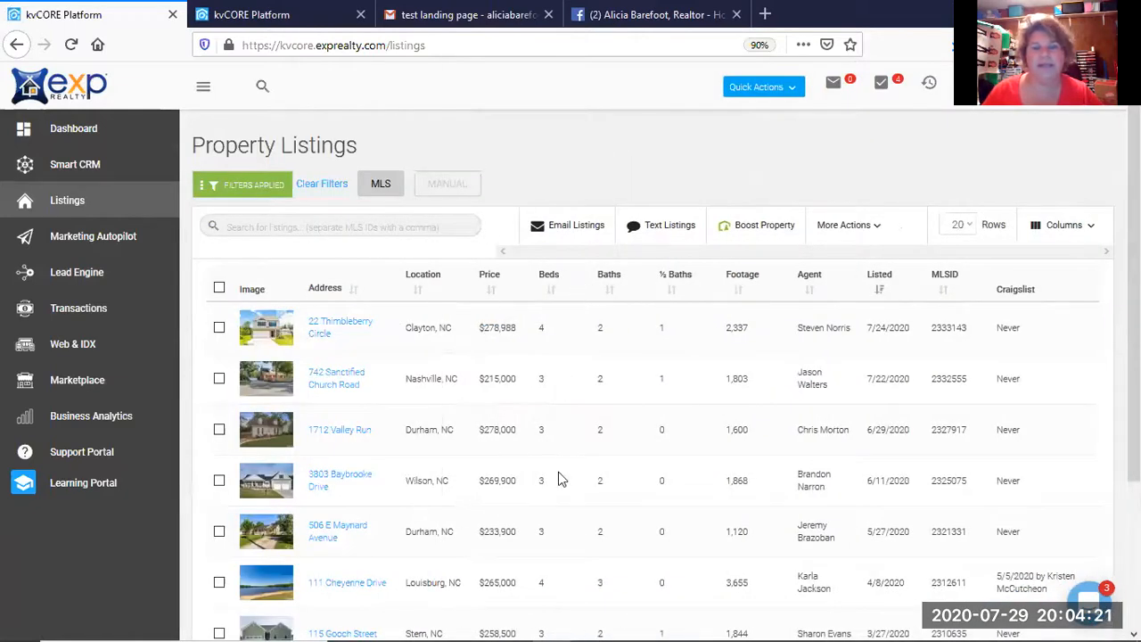
pyautogui.click(249, 195)
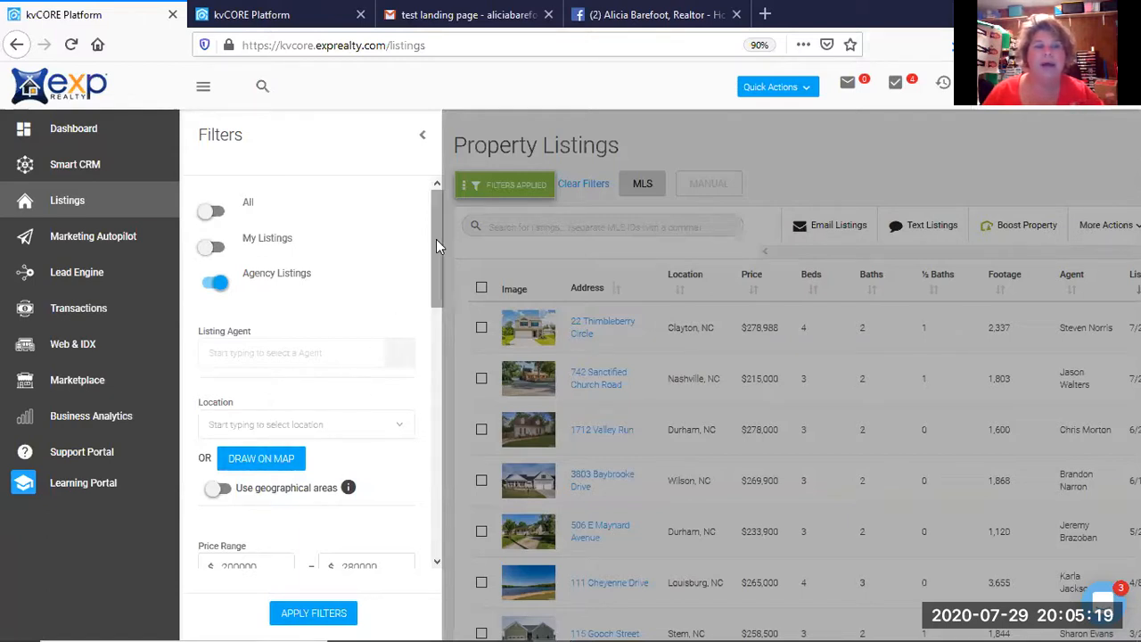
# Review the 1000+ sq ft, 2+ baths, 3+ beds, Single Family filters and reapply them.
pyautogui.moveTo(437, 245); pyautogui.dragTo(439, 318)
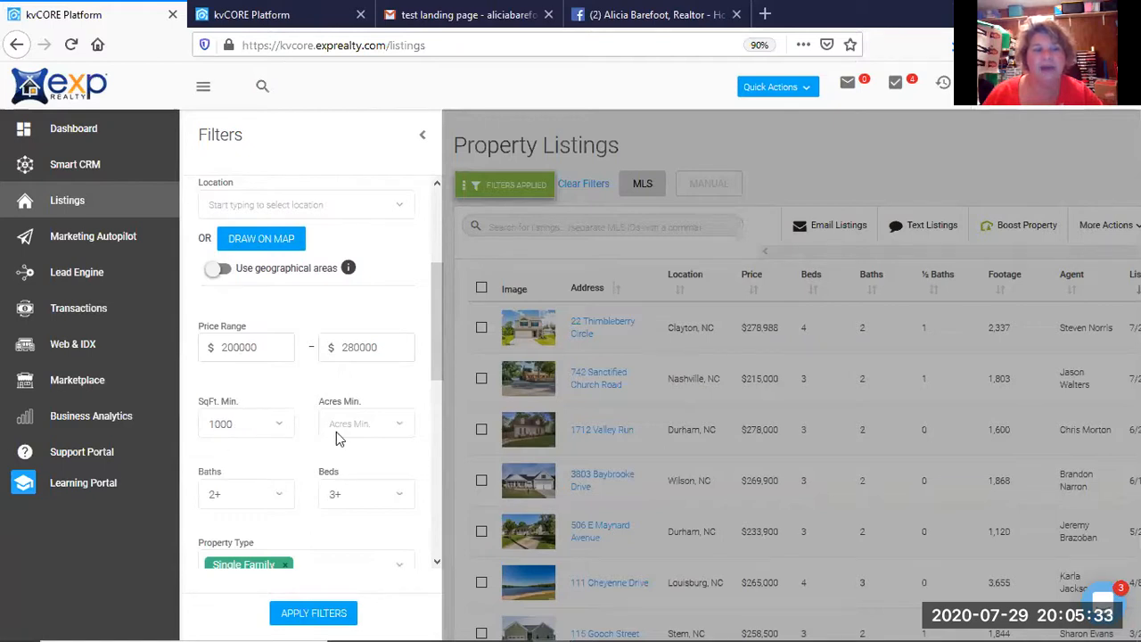
pyautogui.click(397, 434)
pyautogui.click(396, 434)
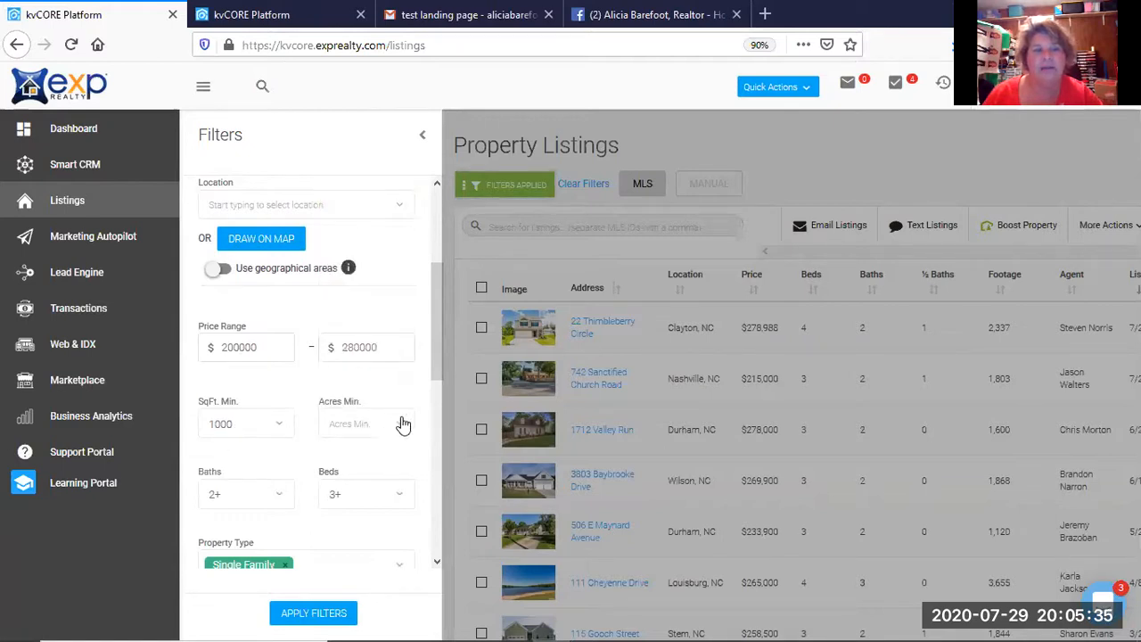
pyautogui.moveTo(438, 353); pyautogui.dragTo(437, 412)
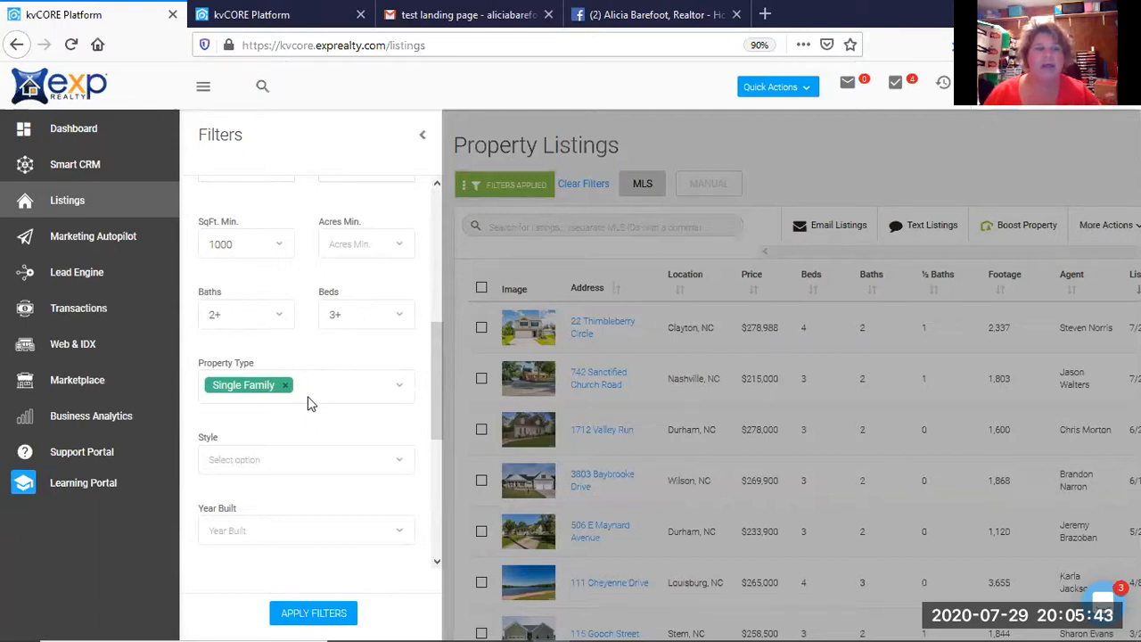
pyautogui.moveTo(433, 377); pyautogui.dragTo(438, 445)
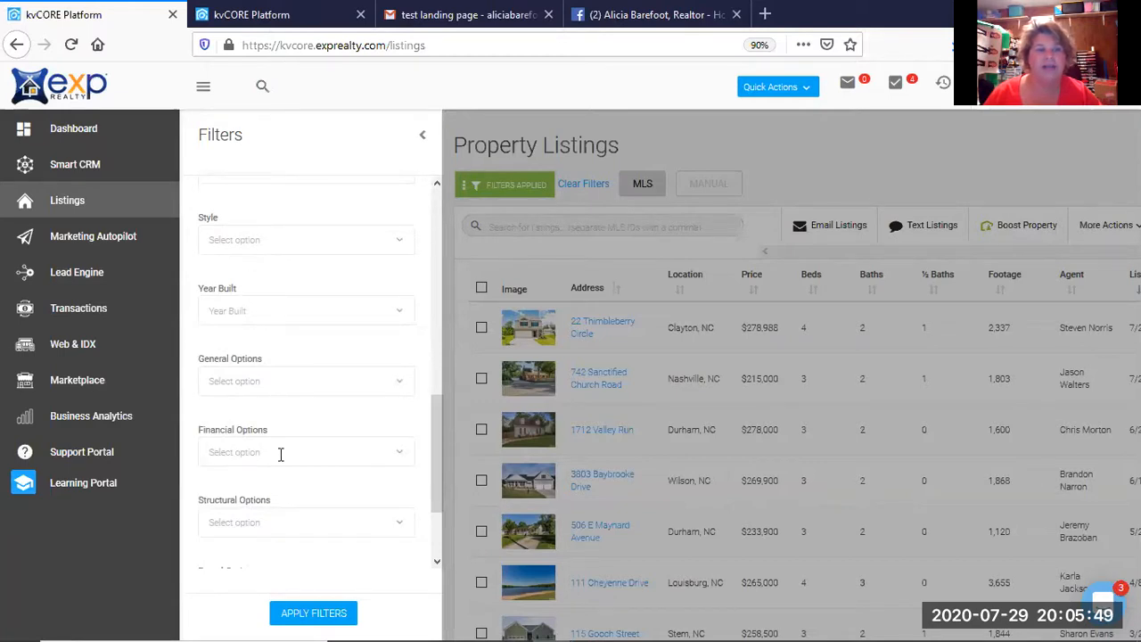
pyautogui.moveTo(433, 436); pyautogui.dragTo(442, 501)
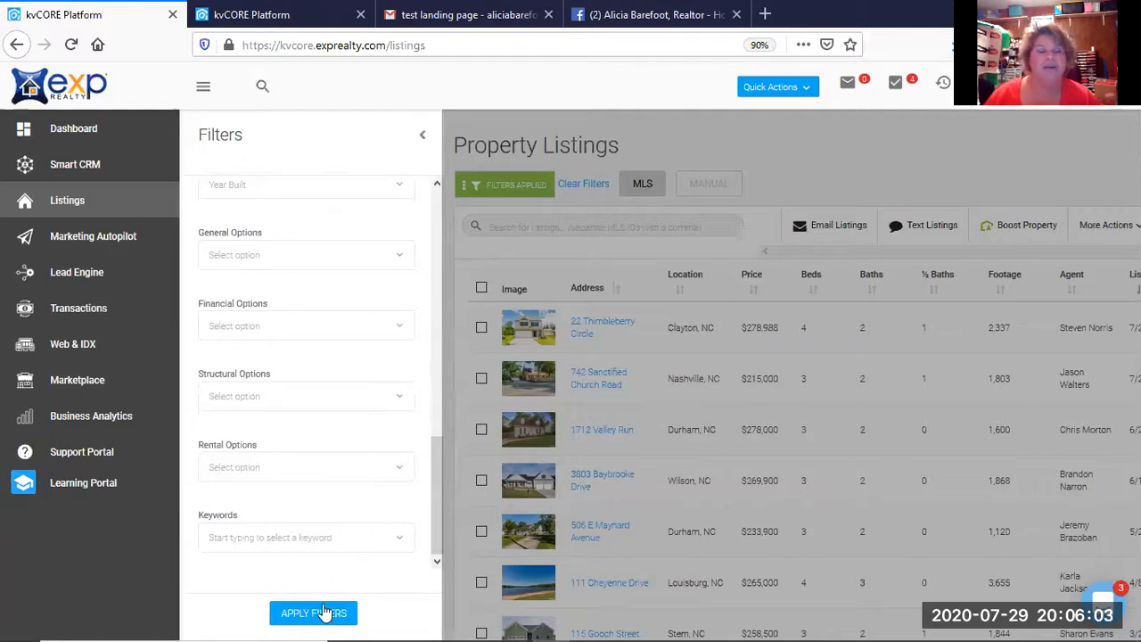
pyautogui.click(325, 612)
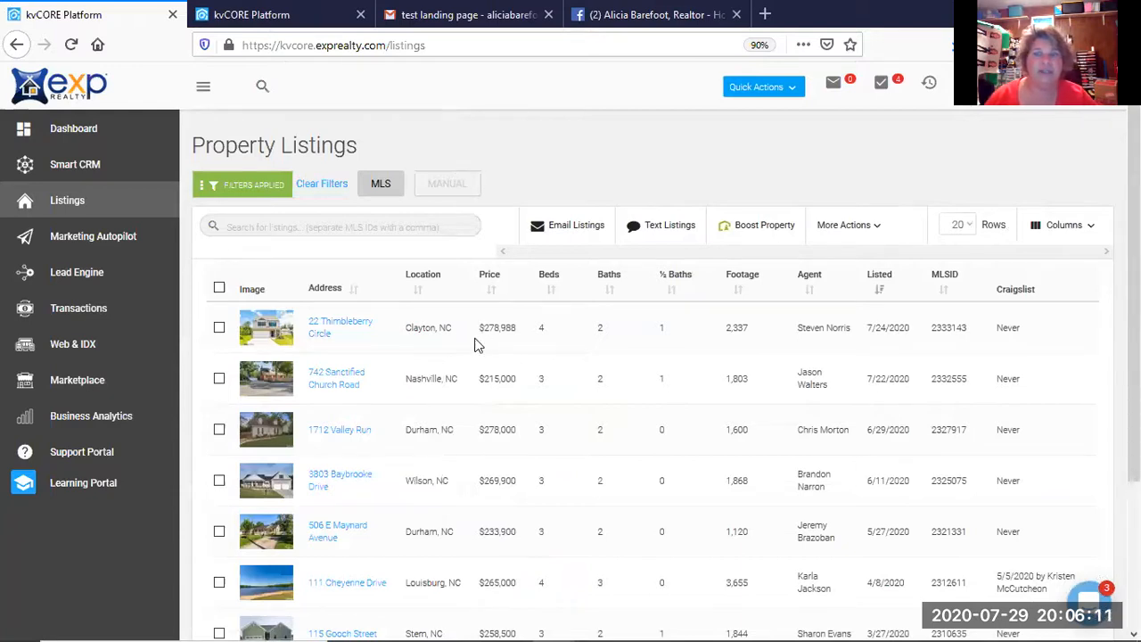
# Select all filtered listings, then clear the selection again.
pyautogui.scroll(-3, 475, 345)
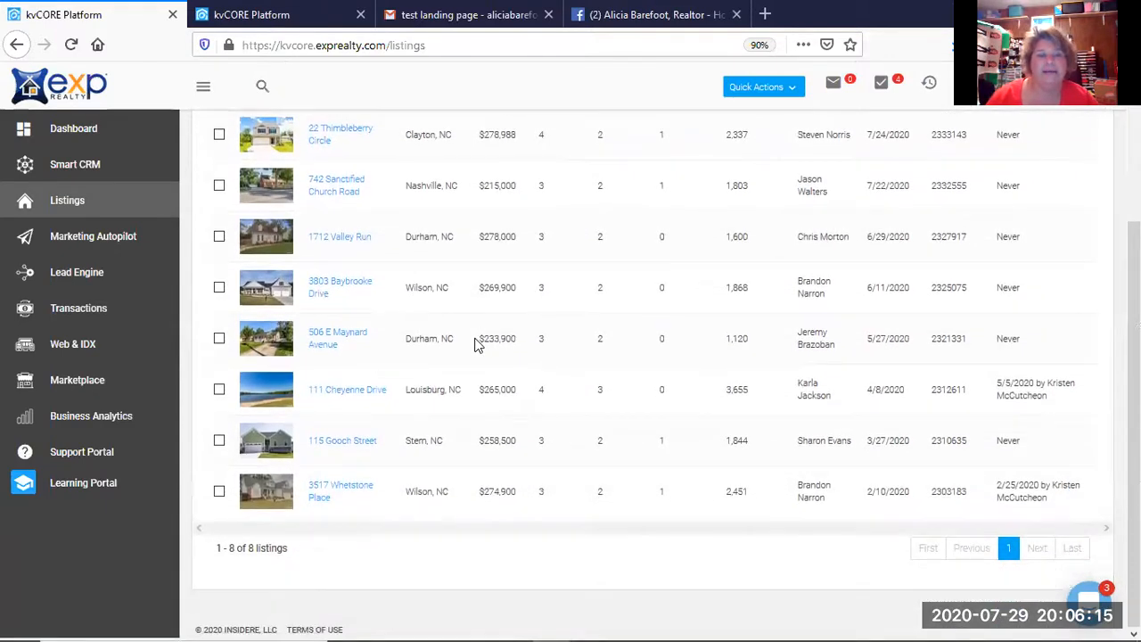
pyautogui.scroll(3, 475, 345)
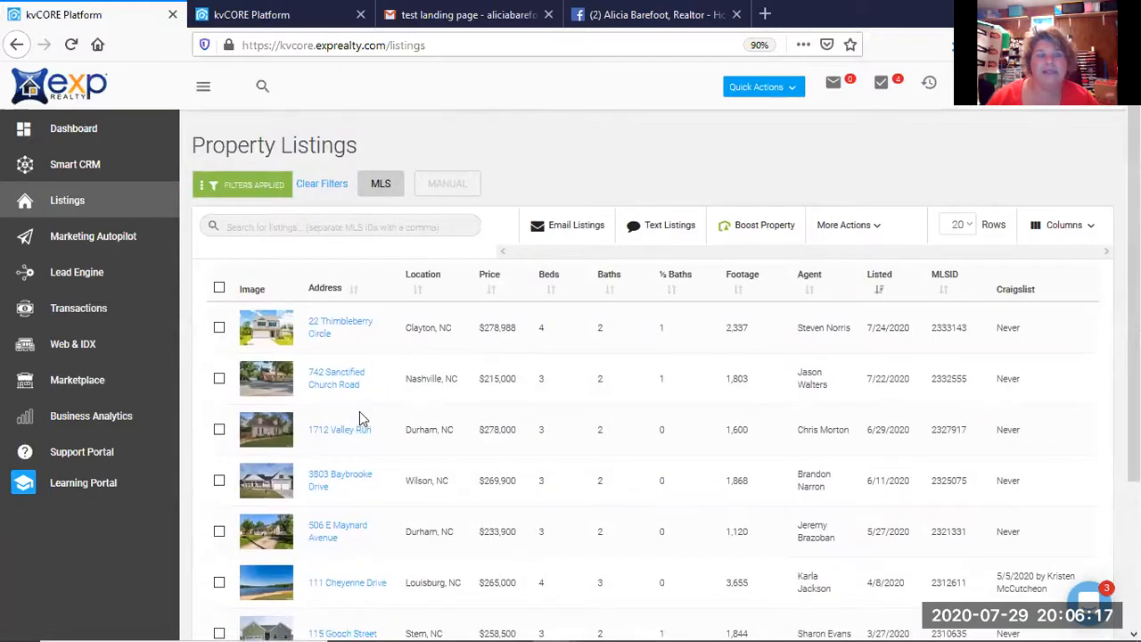
pyautogui.scroll(-3, 351, 398)
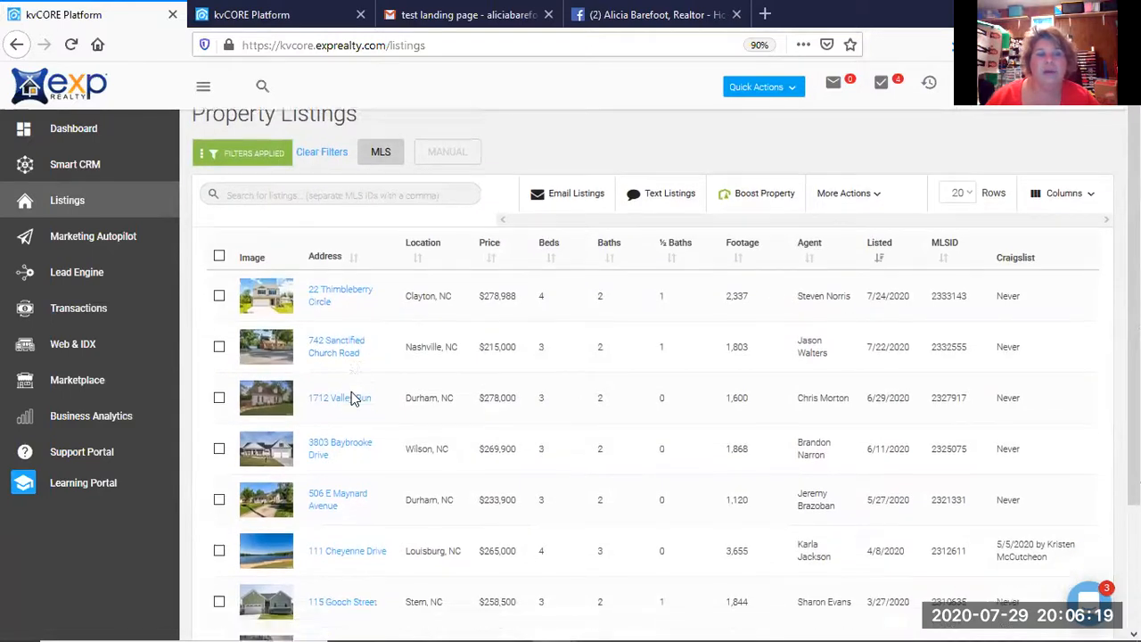
pyautogui.scroll(3, 351, 398)
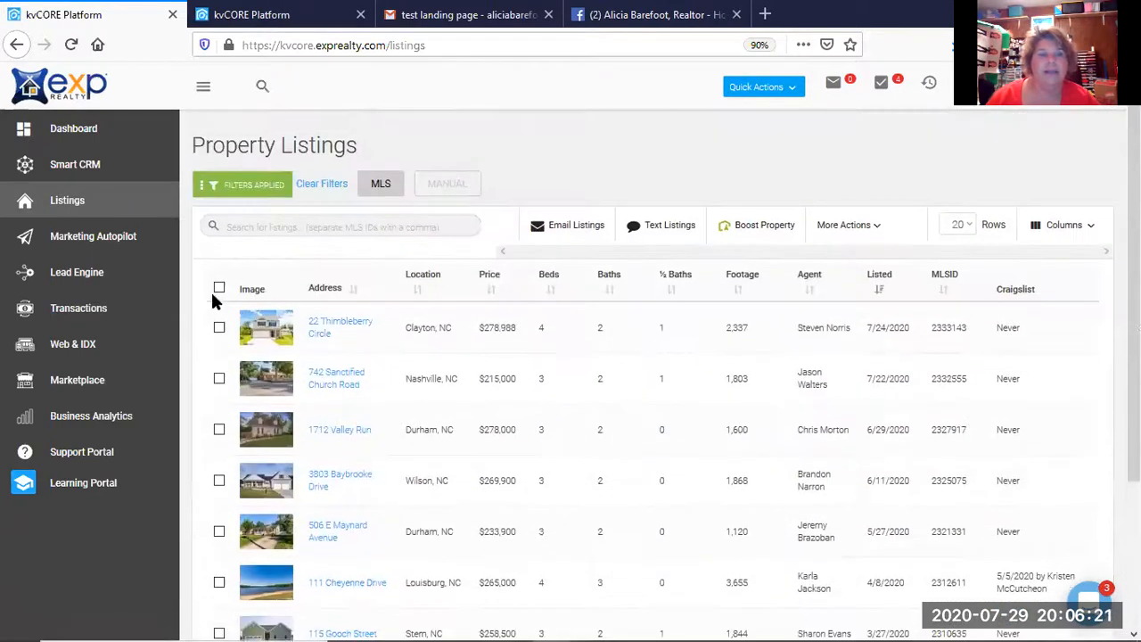
pyautogui.click(219, 289)
pyautogui.scroll(-1, 378, 359)
pyautogui.scroll(-3, 378, 359)
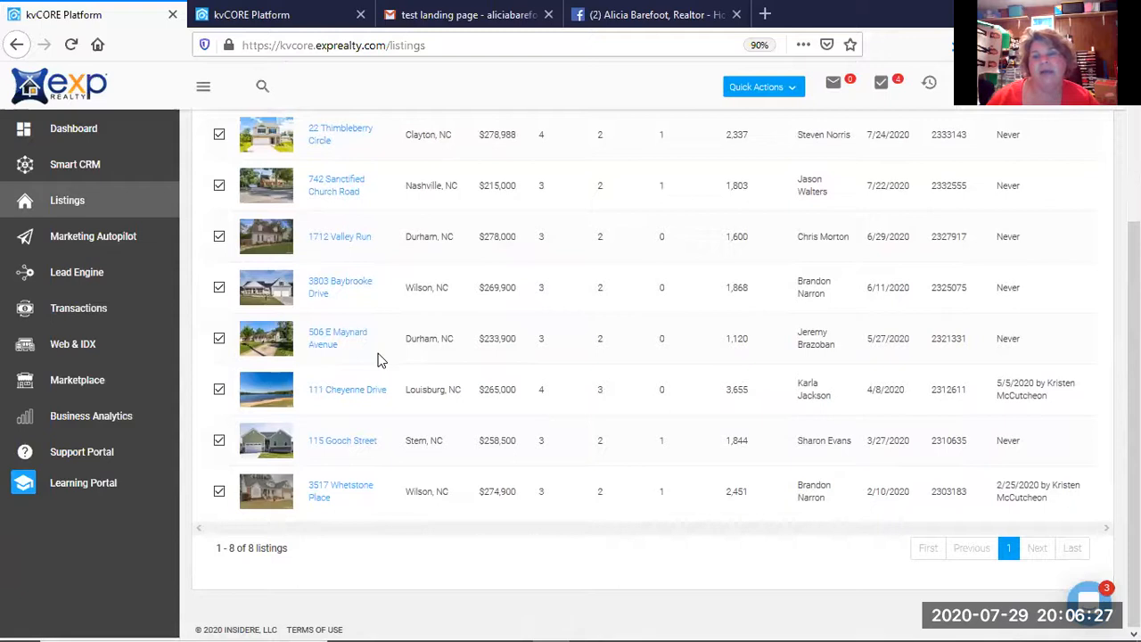
pyautogui.scroll(4, 378, 359)
pyautogui.click(219, 287)
pyautogui.click(219, 327)
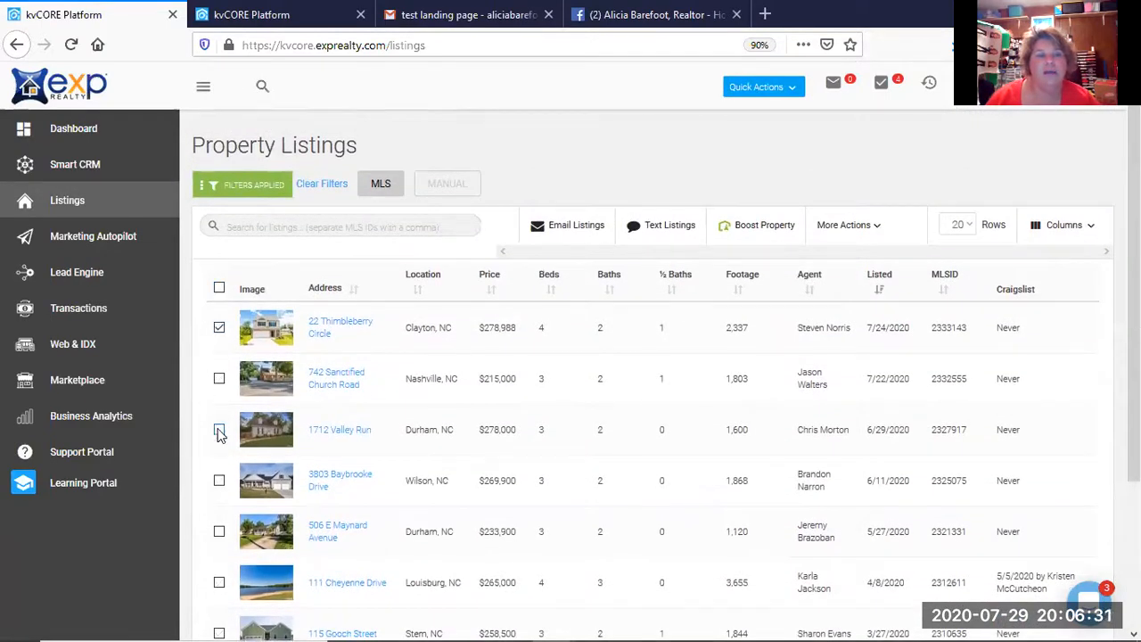
pyautogui.scroll(-3, 393, 576)
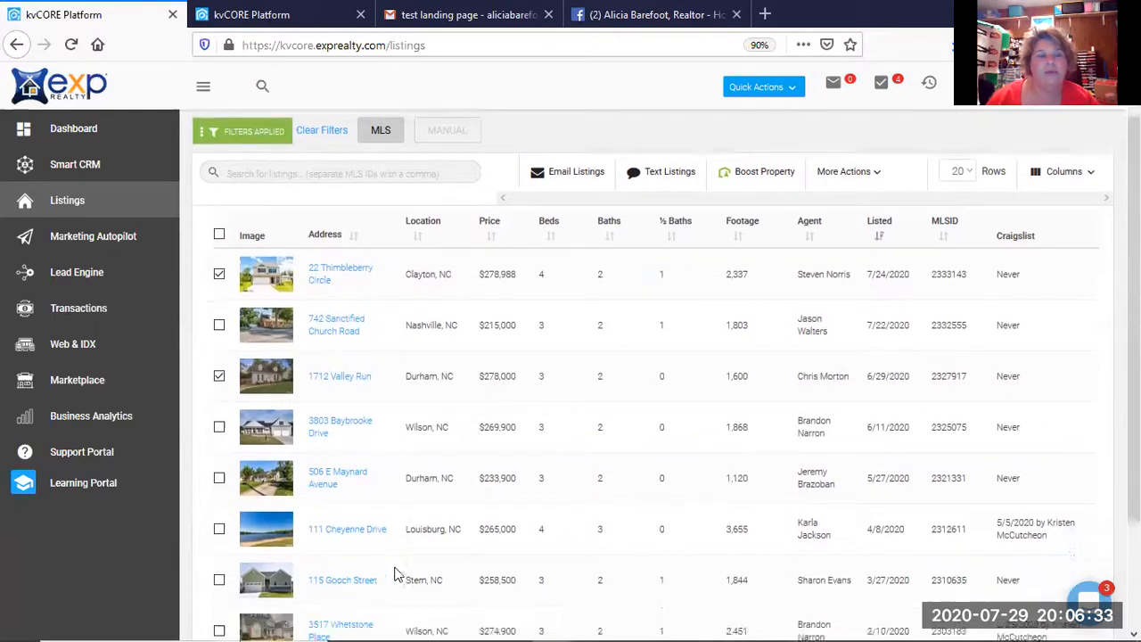
pyautogui.click(220, 423)
pyautogui.click(220, 523)
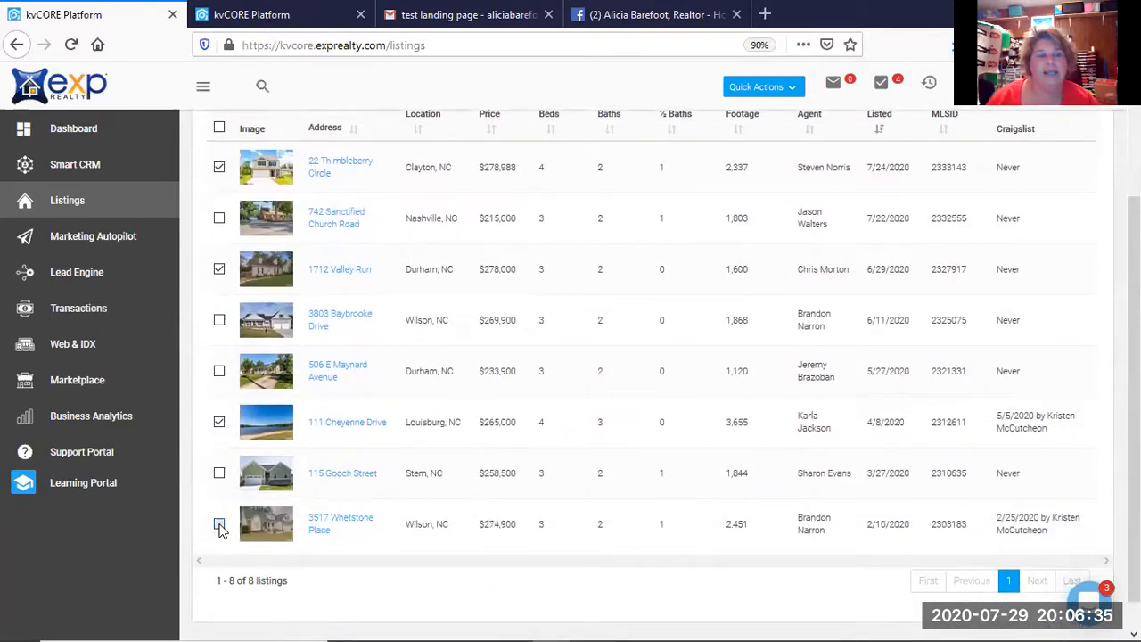
pyautogui.scroll(2, 412, 504)
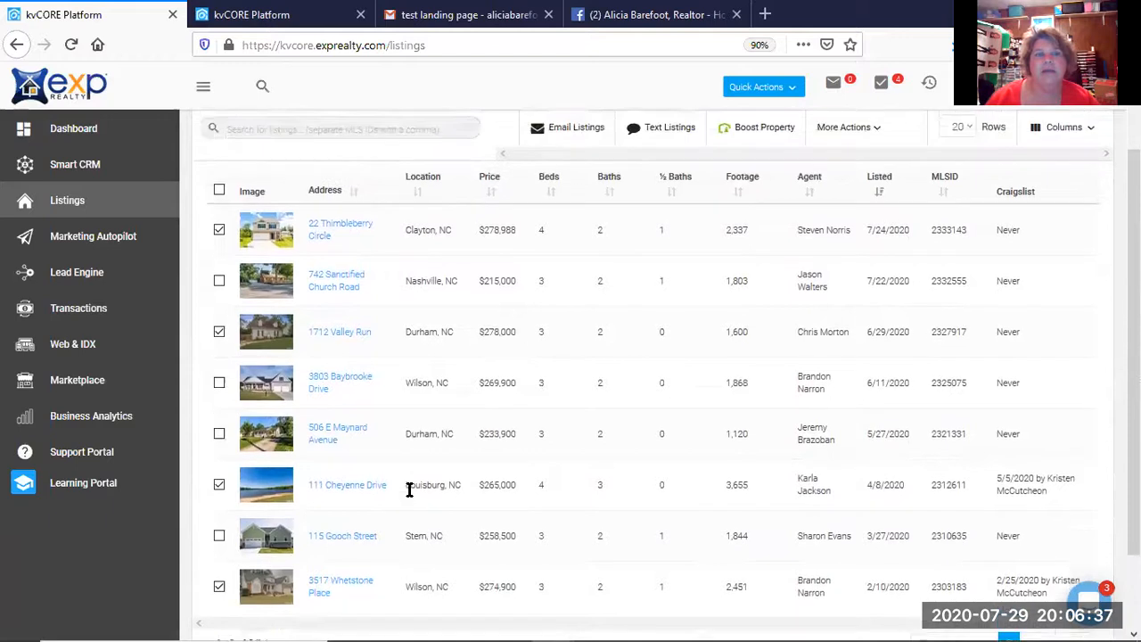
pyautogui.click(220, 207)
pyautogui.scroll(-2, 399, 408)
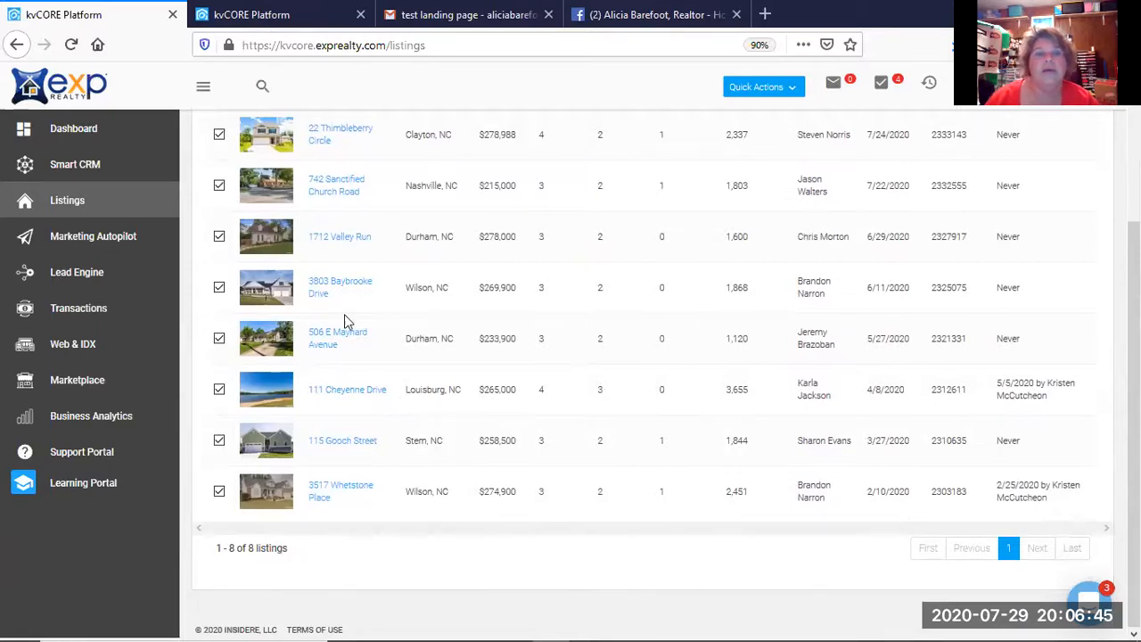
pyautogui.scroll(1, 345, 312)
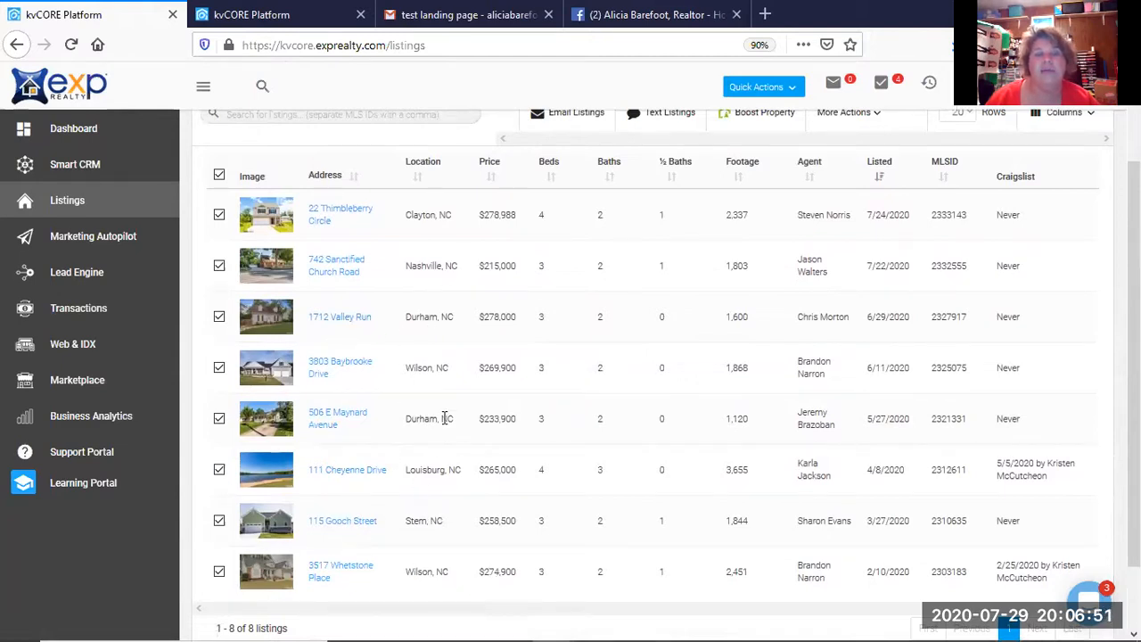
pyautogui.scroll(1, 451, 560)
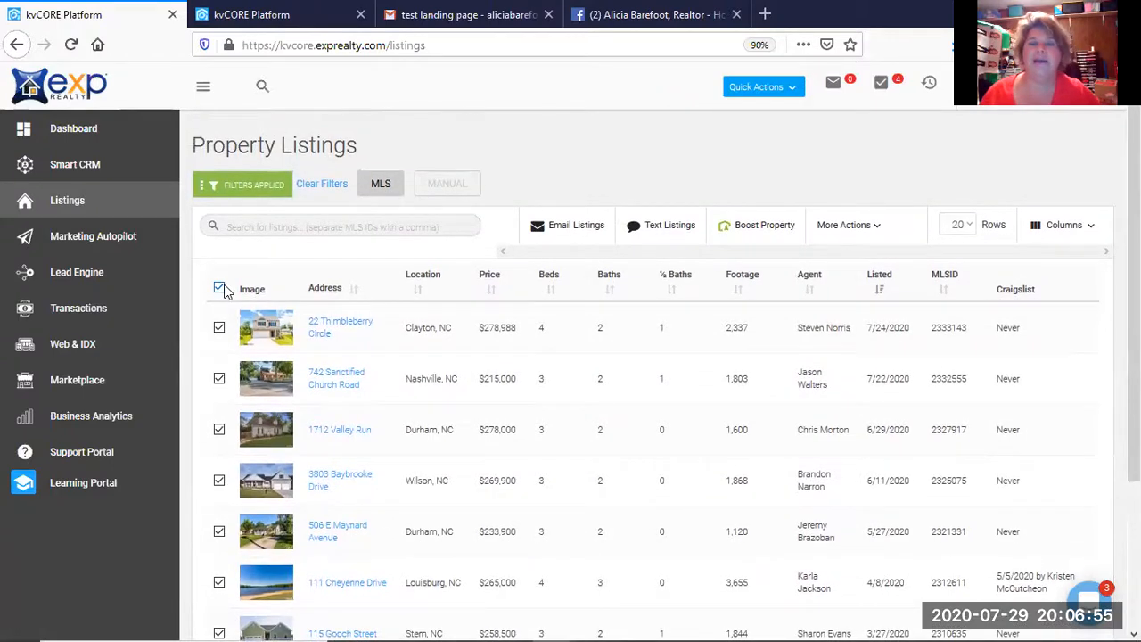
# Email the selected listings to the agent's own contact with the subject 'landing page link'.
pyautogui.click(575, 234)
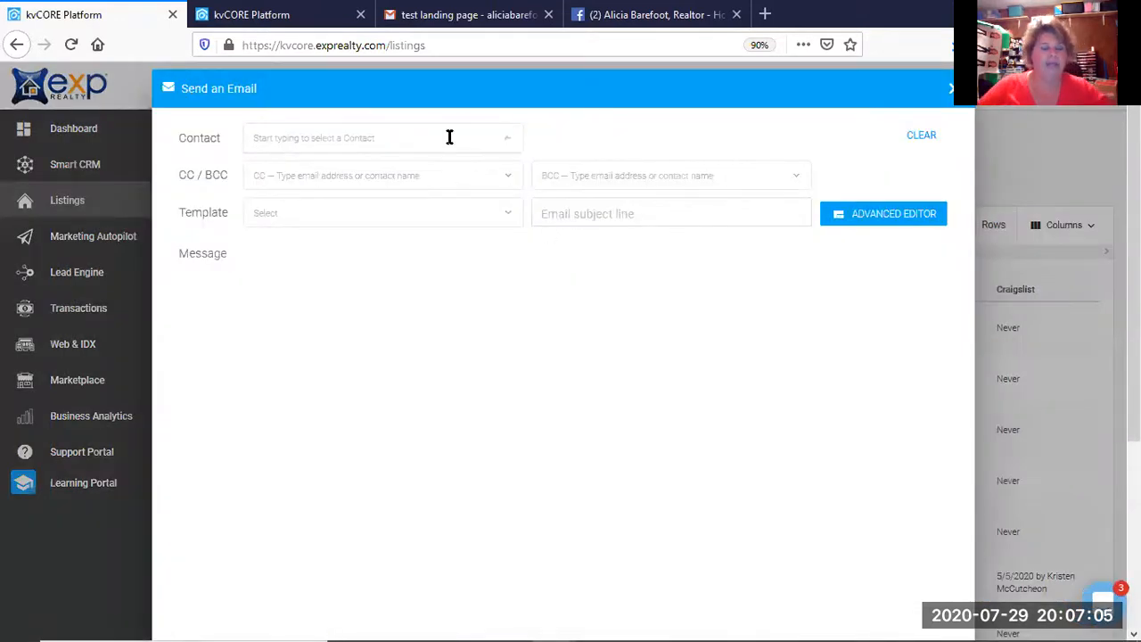
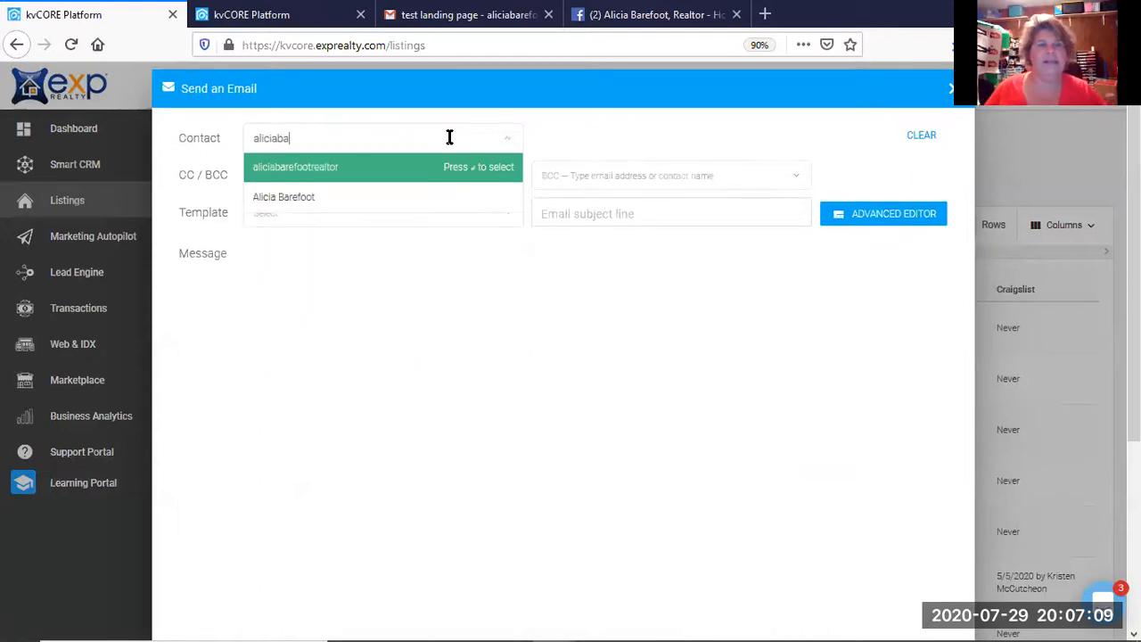
pyautogui.click(353, 169)
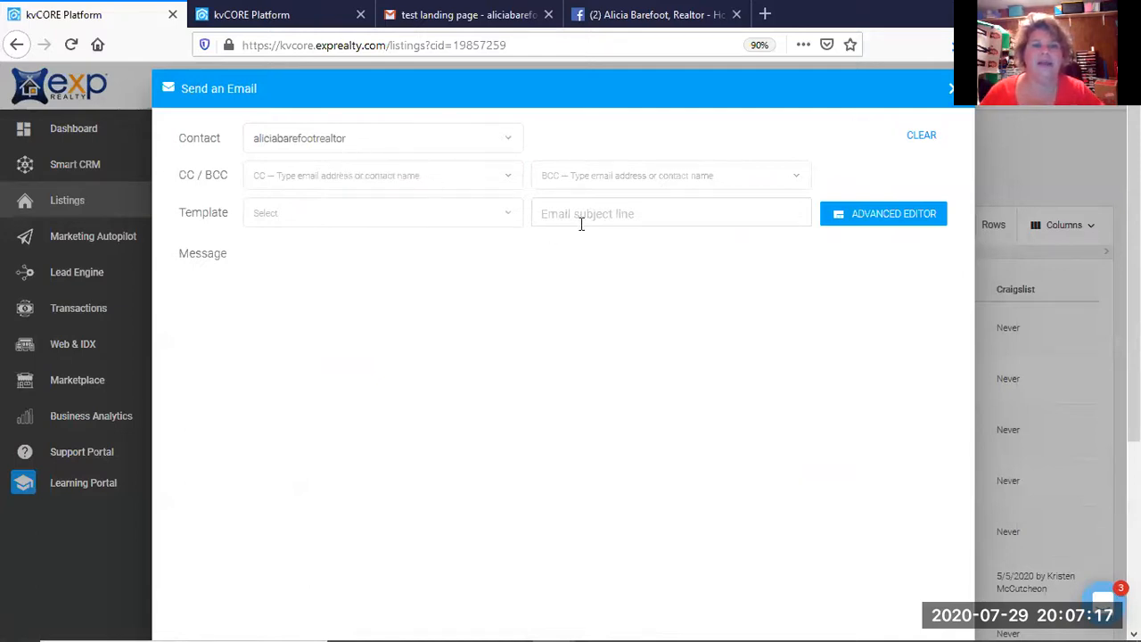
pyautogui.write('Ianding page link')
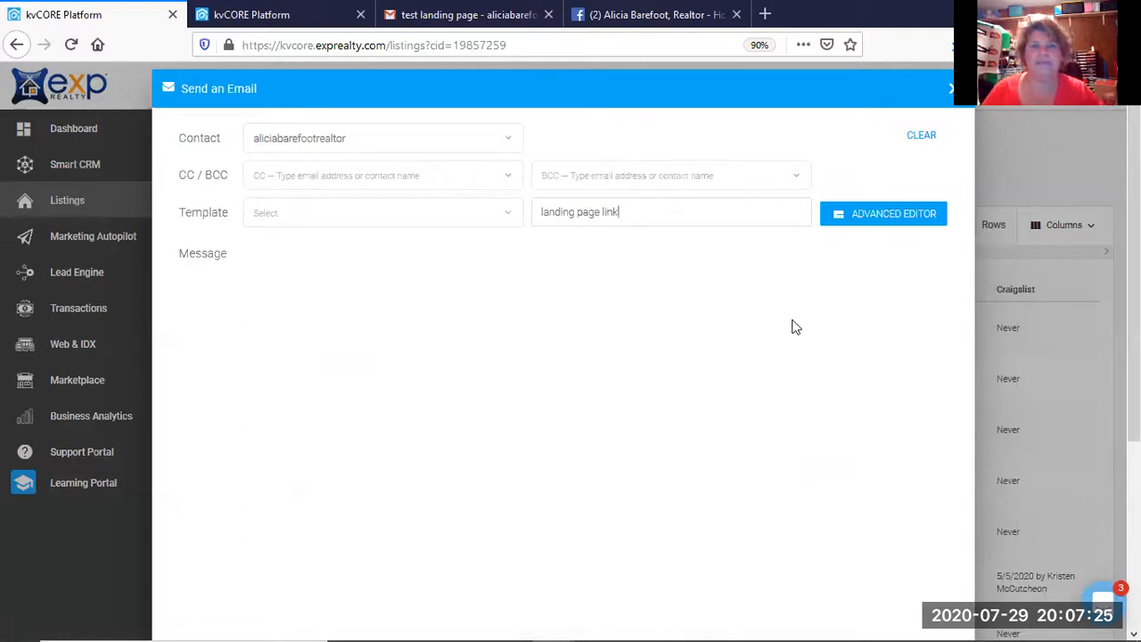
pyautogui.scroll(-5, 790, 347)
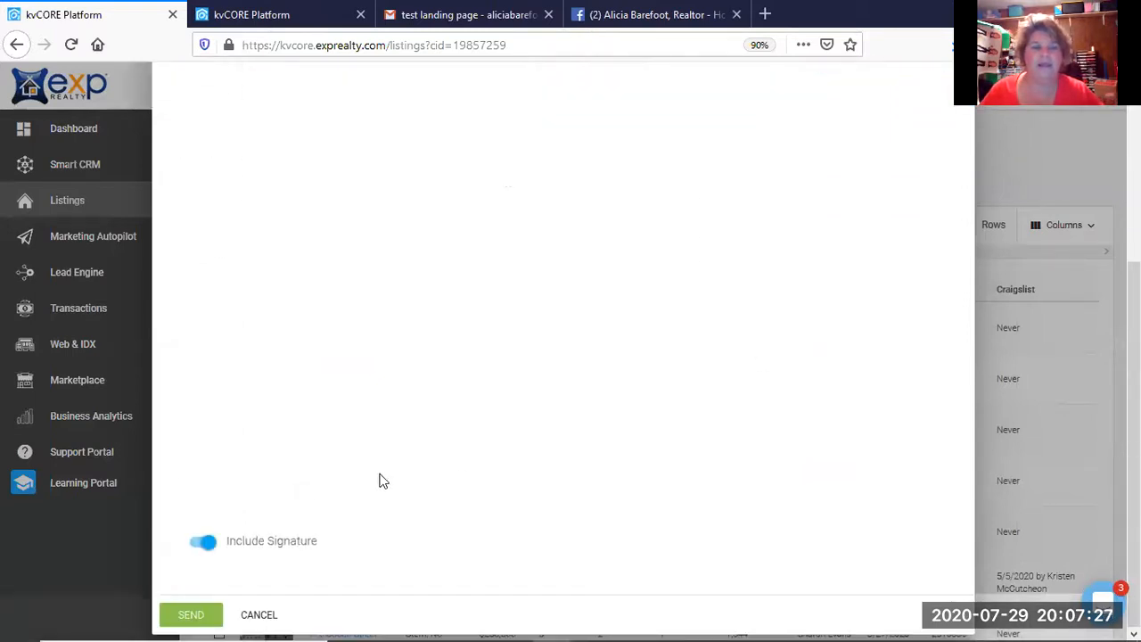
pyautogui.click(192, 614)
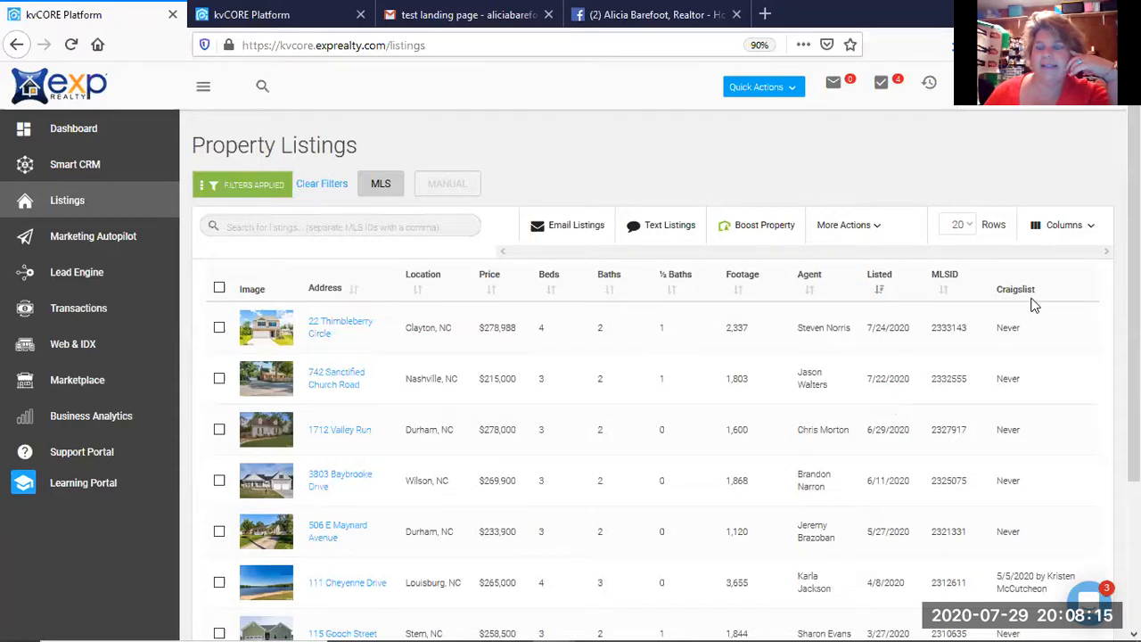
pyautogui.scroll(-2, 1033, 312)
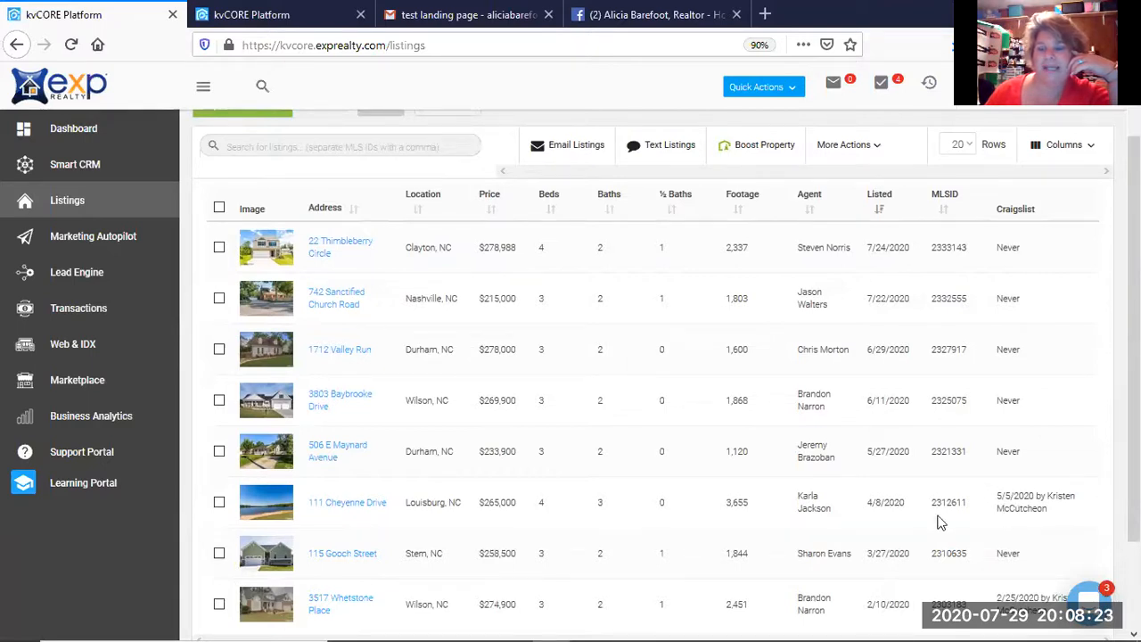
pyautogui.scroll(-2, 934, 473)
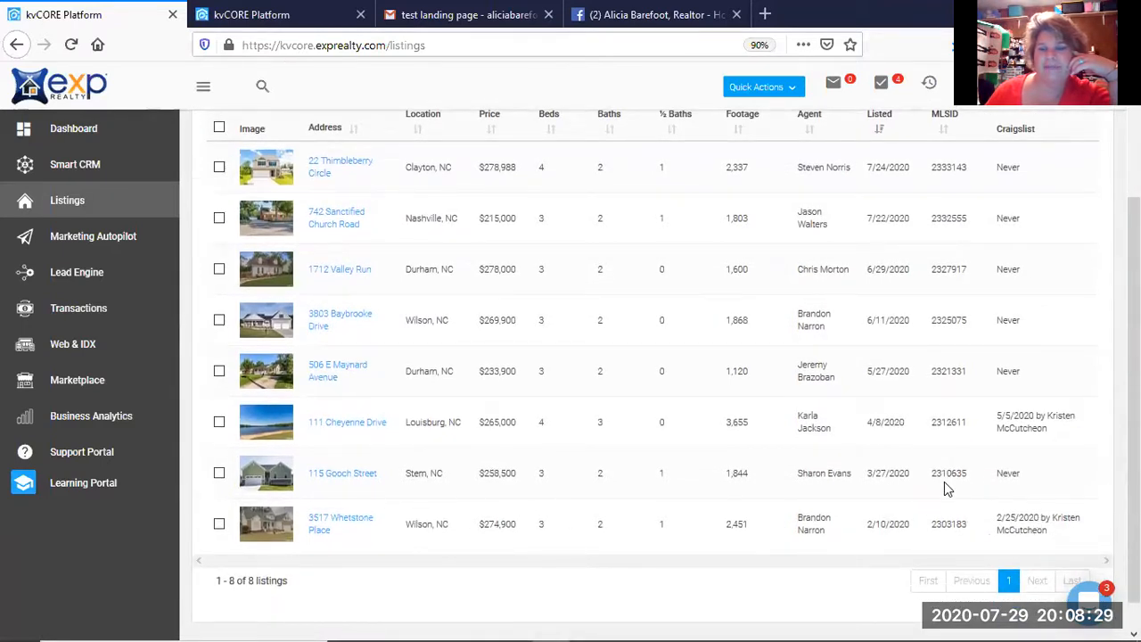
pyautogui.scroll(4, 952, 387)
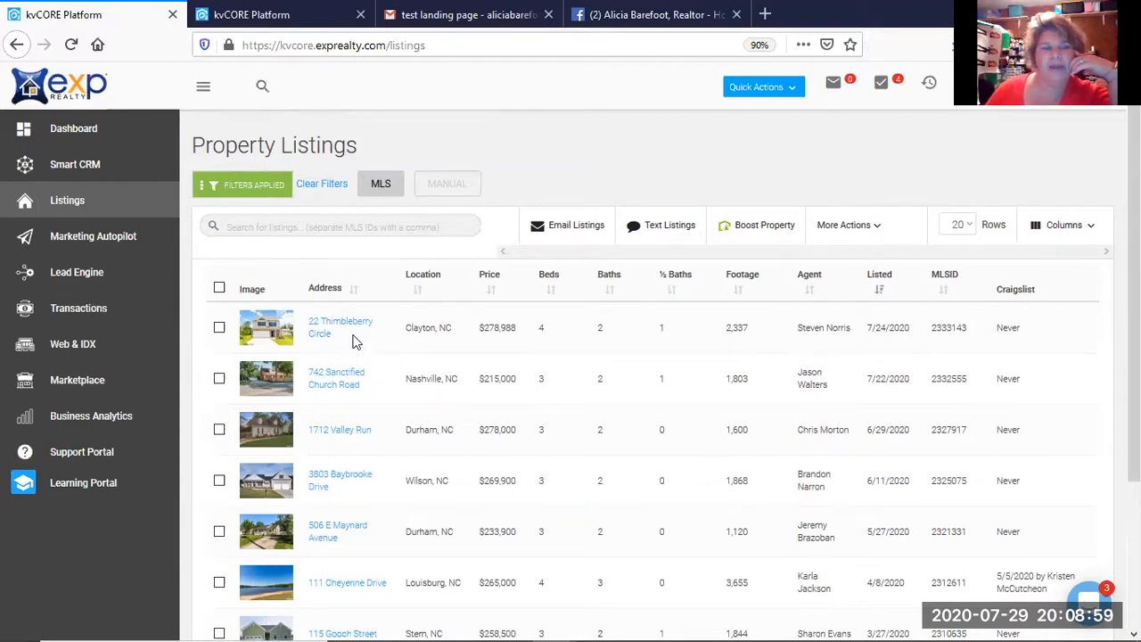
pyautogui.scroll(-1, 352, 341)
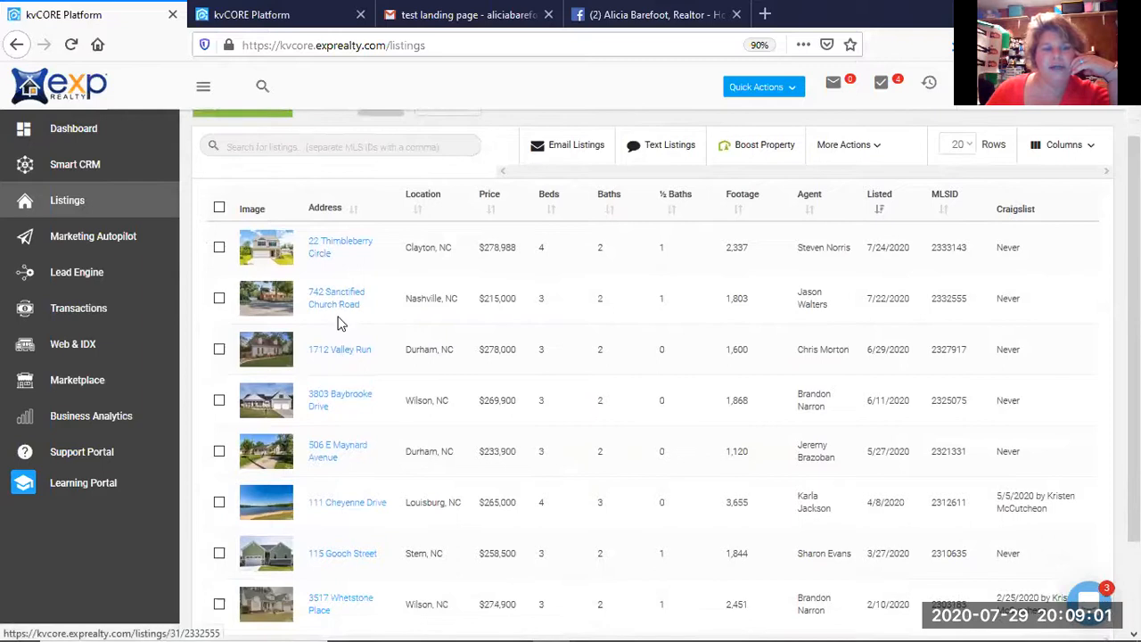
pyautogui.scroll(-2, 336, 323)
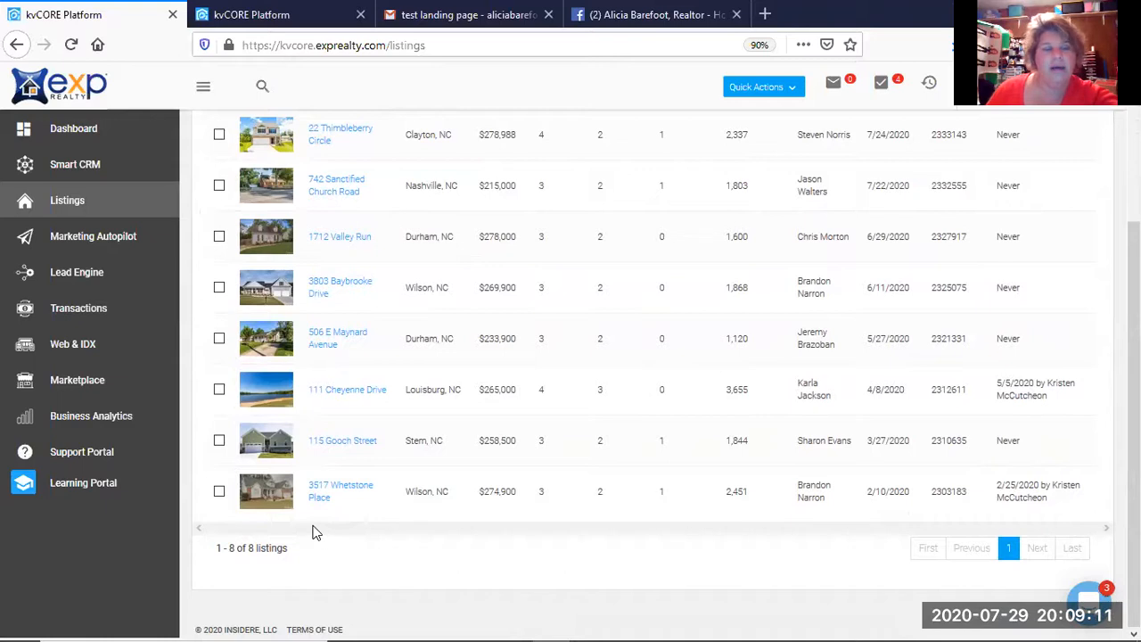
pyautogui.scroll(2, 312, 532)
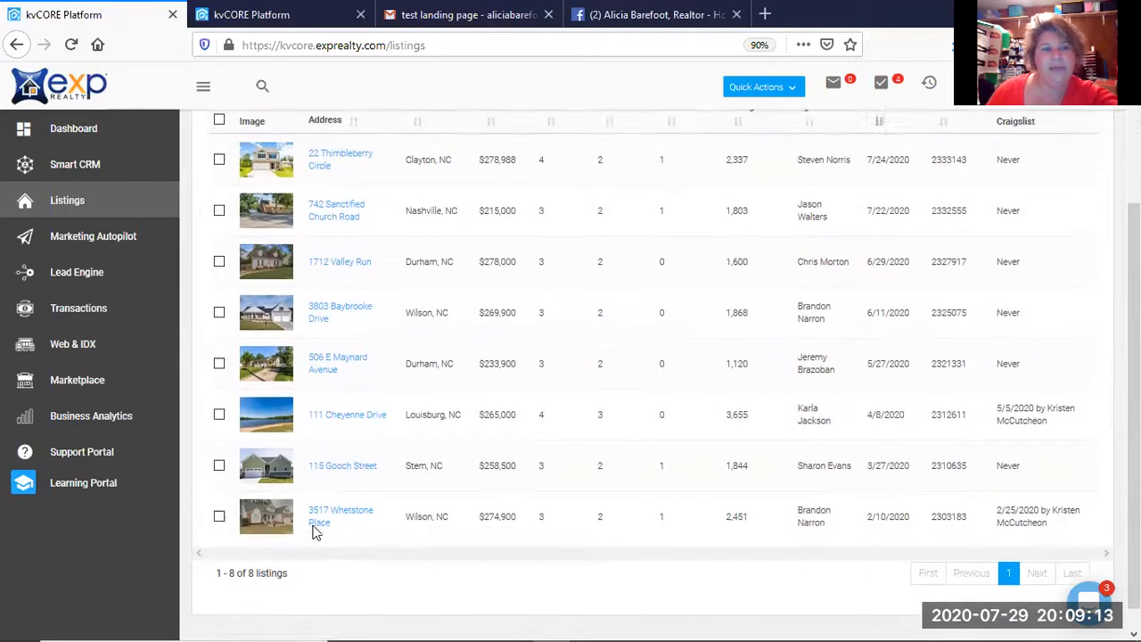
pyautogui.scroll(2, 311, 532)
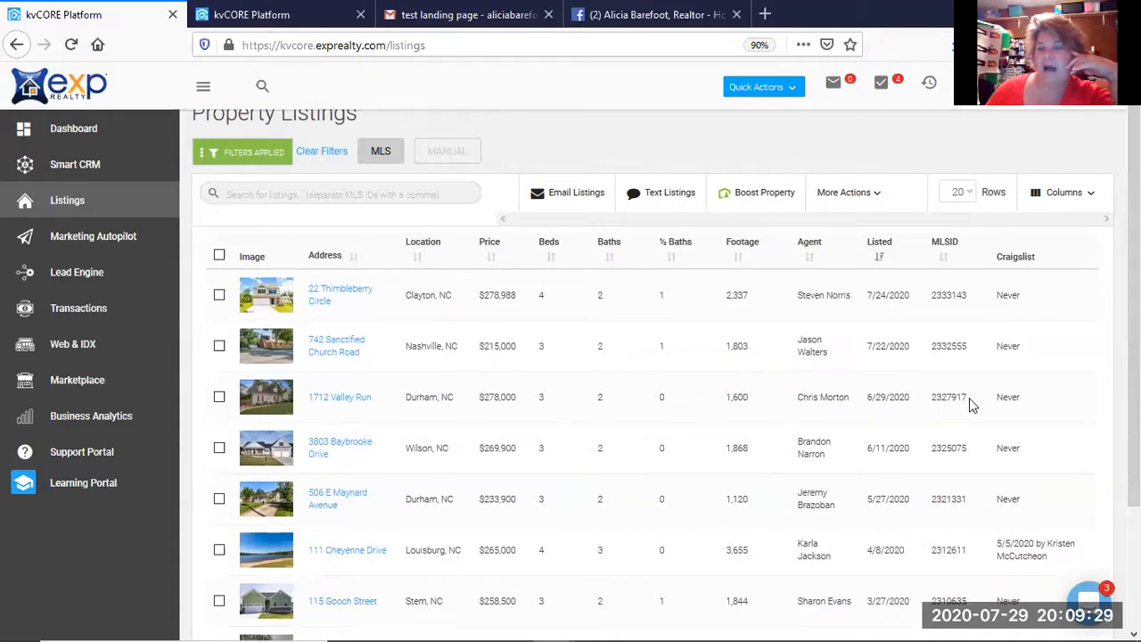
pyautogui.moveTo(966, 398); pyautogui.dragTo(929, 402)
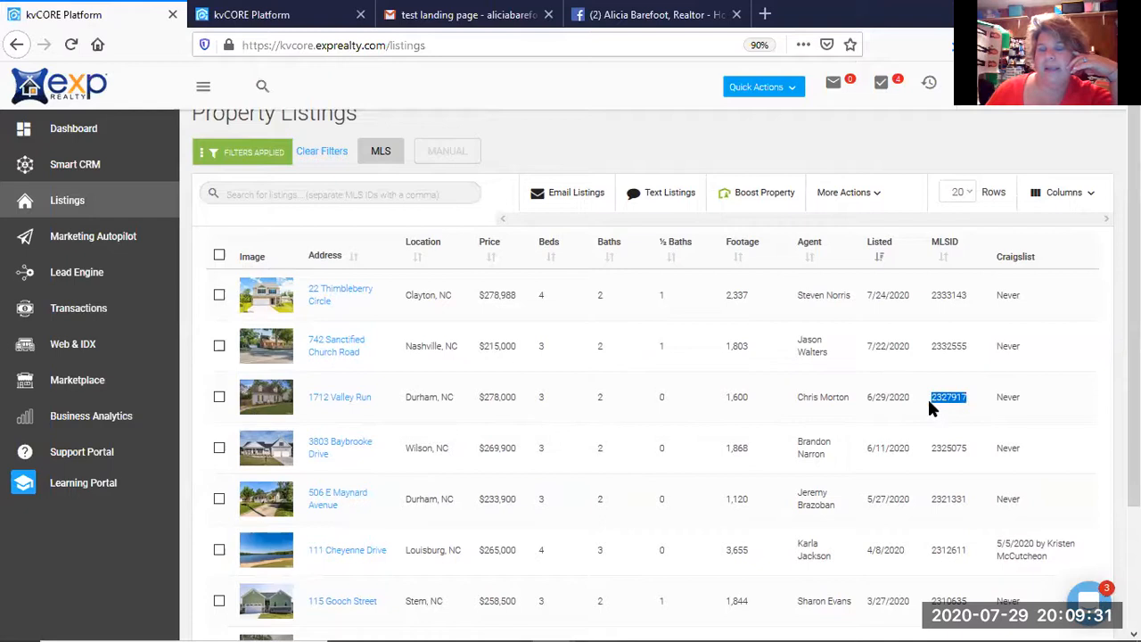
pyautogui.rightClick(937, 405)
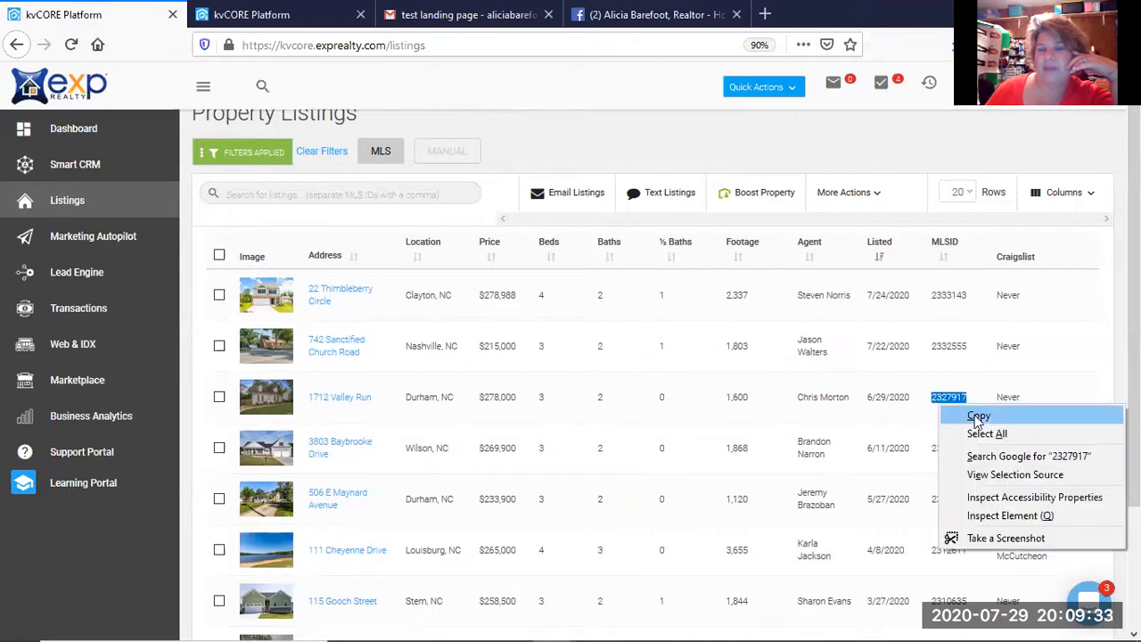
pyautogui.click(977, 417)
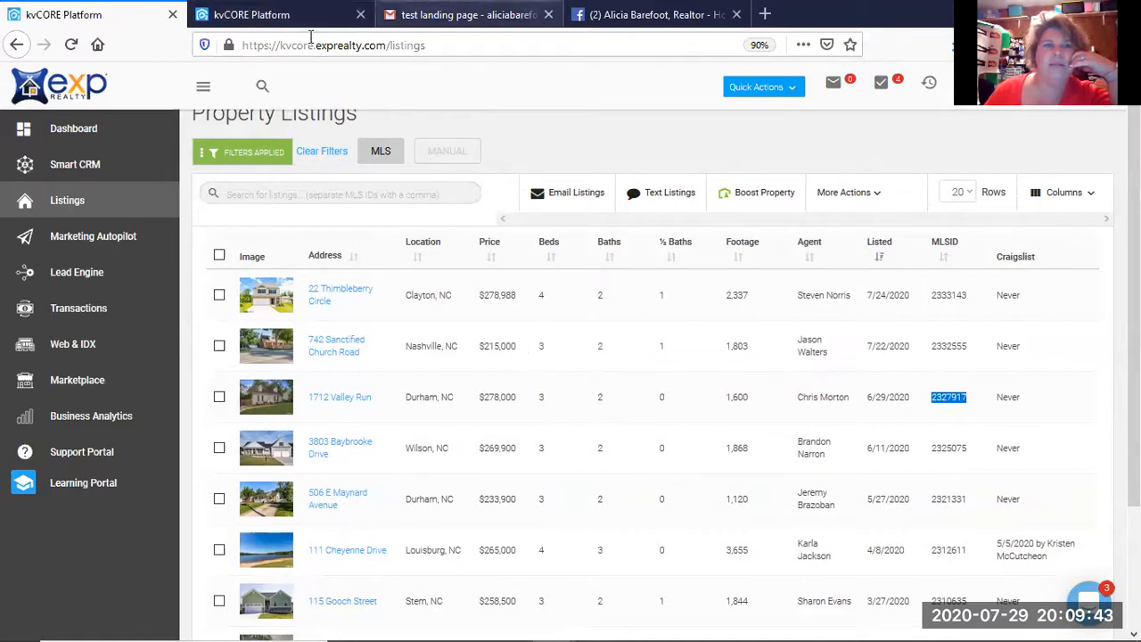
pyautogui.hotkey('ctrl', 'Tab')
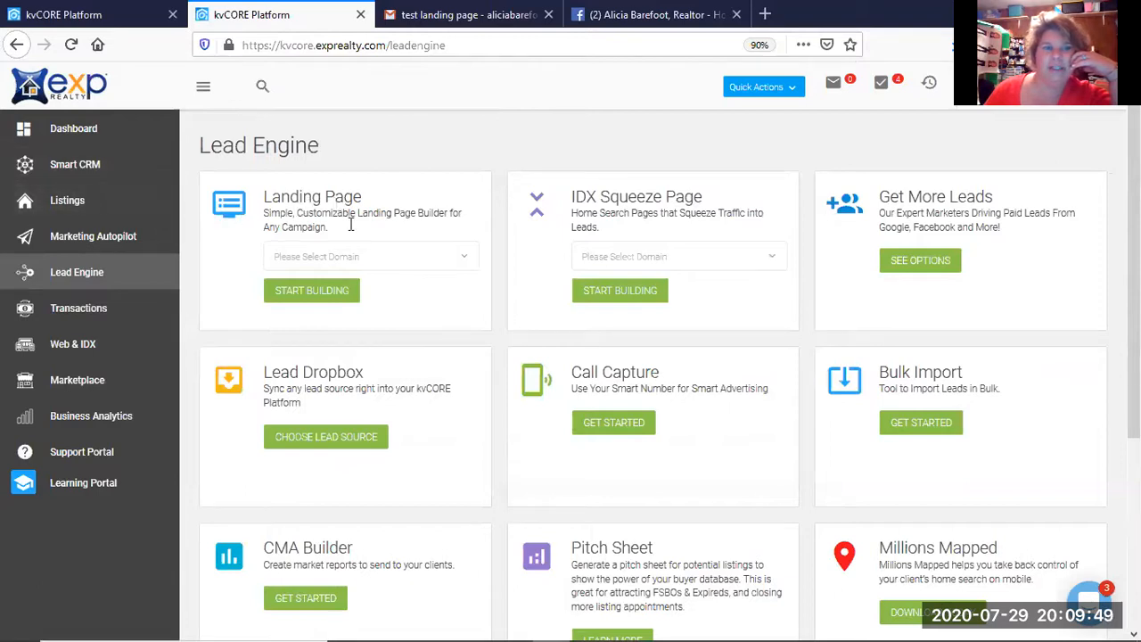
# Pick the agent's website domain in the Landing Page card and start building a new page.
pyautogui.click(458, 261)
pyautogui.click(370, 287)
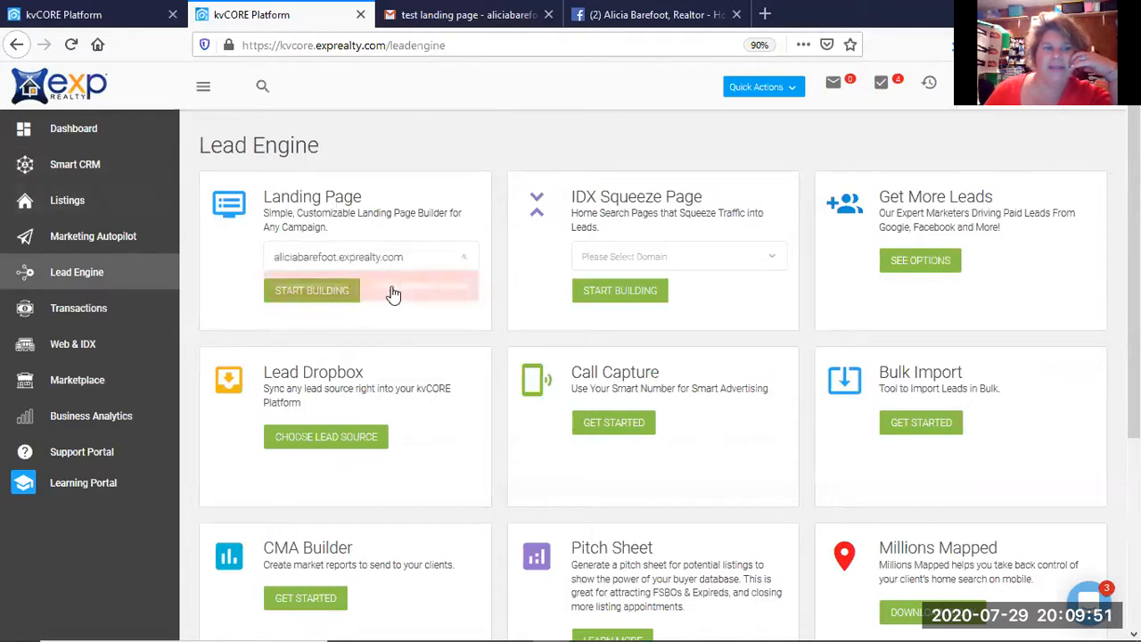
pyautogui.click(316, 292)
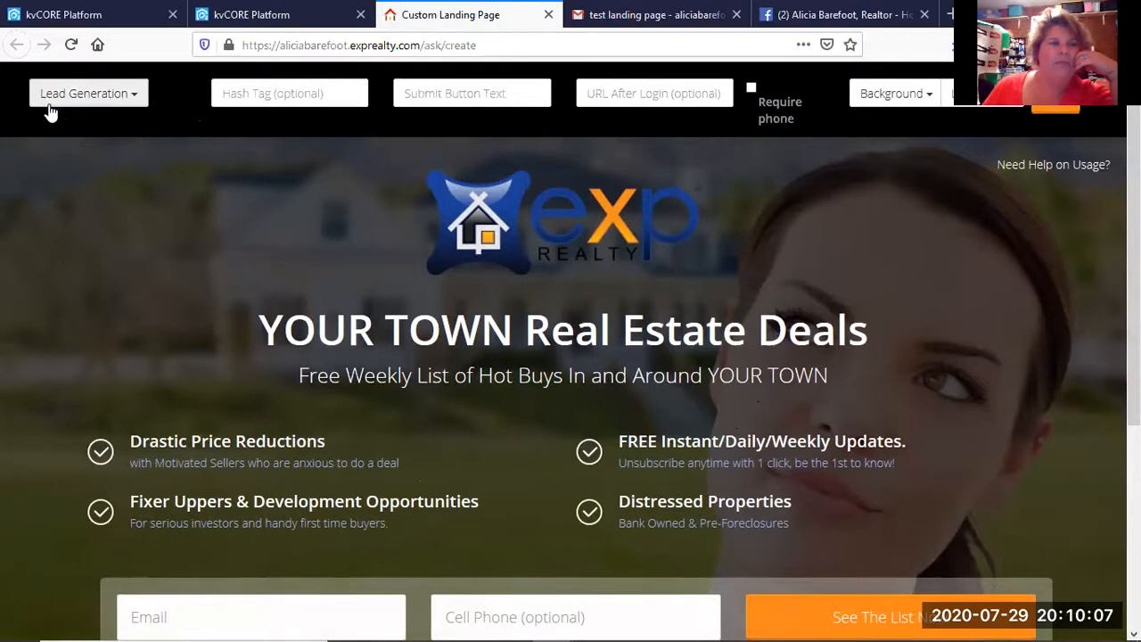
# Keep the page type as Lead Generation and add hashtags singlefamilyhomes and newbuyer.
pyautogui.click(114, 97)
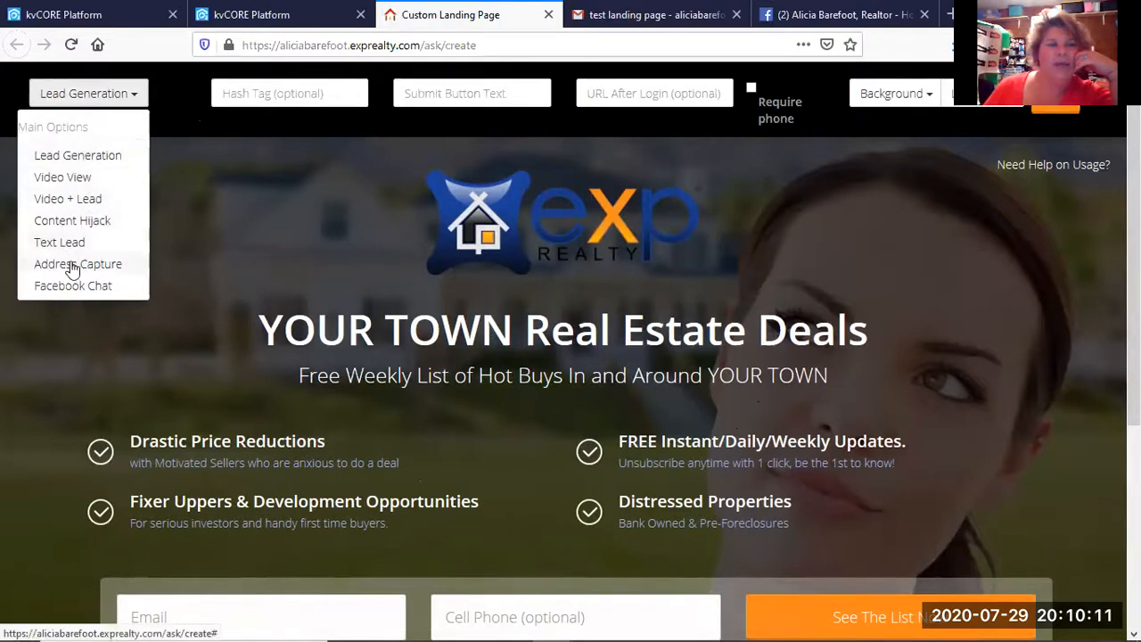
pyautogui.click(73, 158)
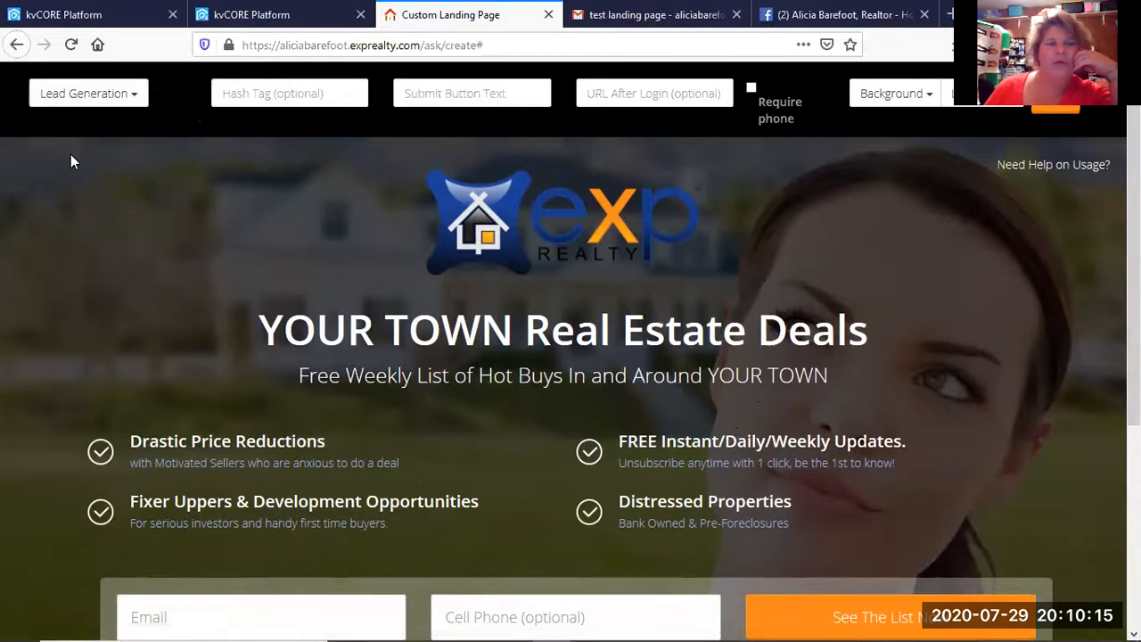
pyautogui.click(224, 92)
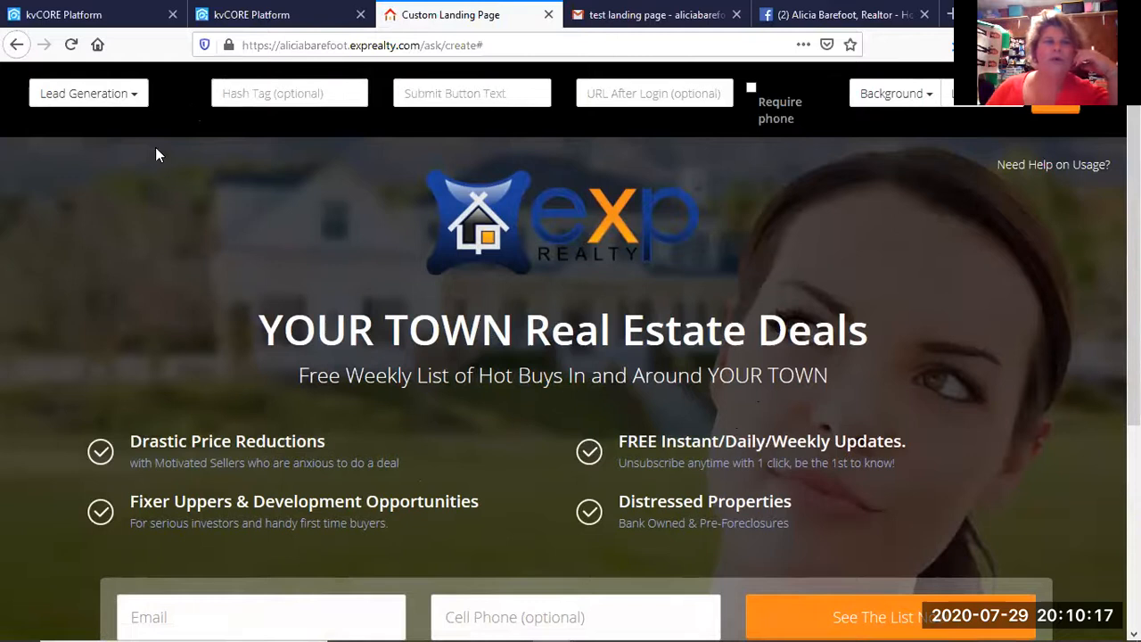
pyautogui.write('single')
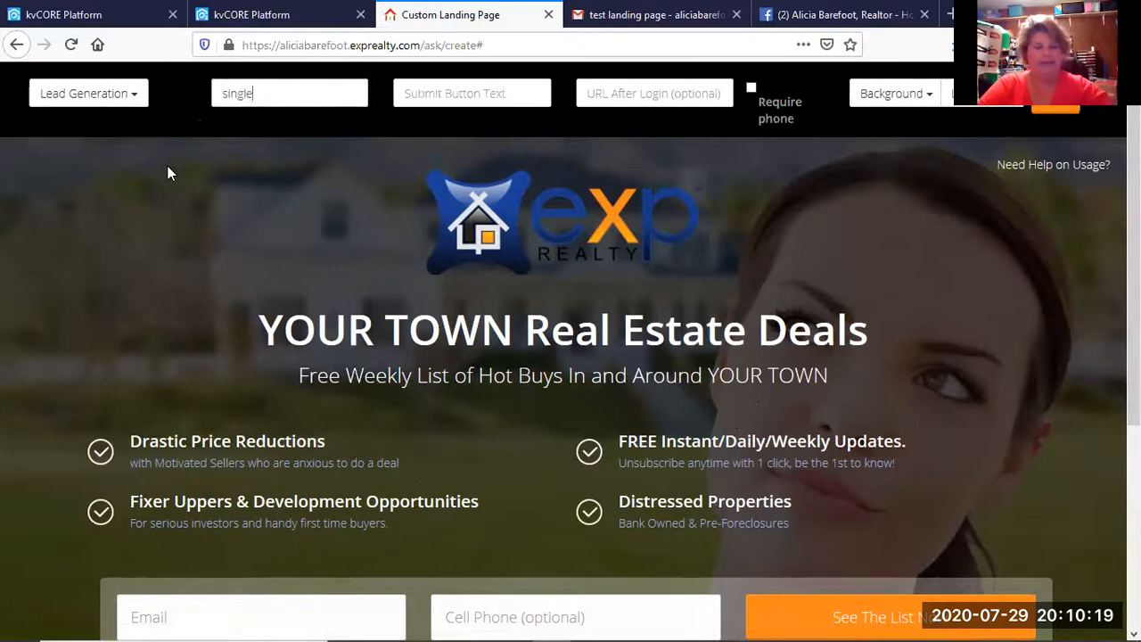
pyautogui.write('family')
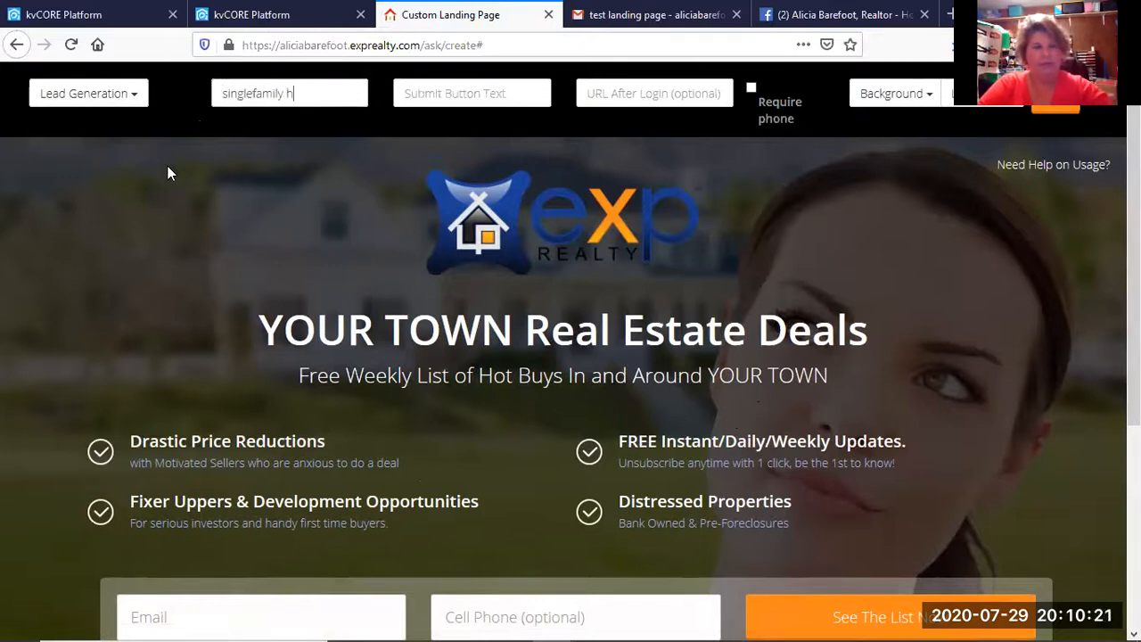
pyautogui.write('homes')
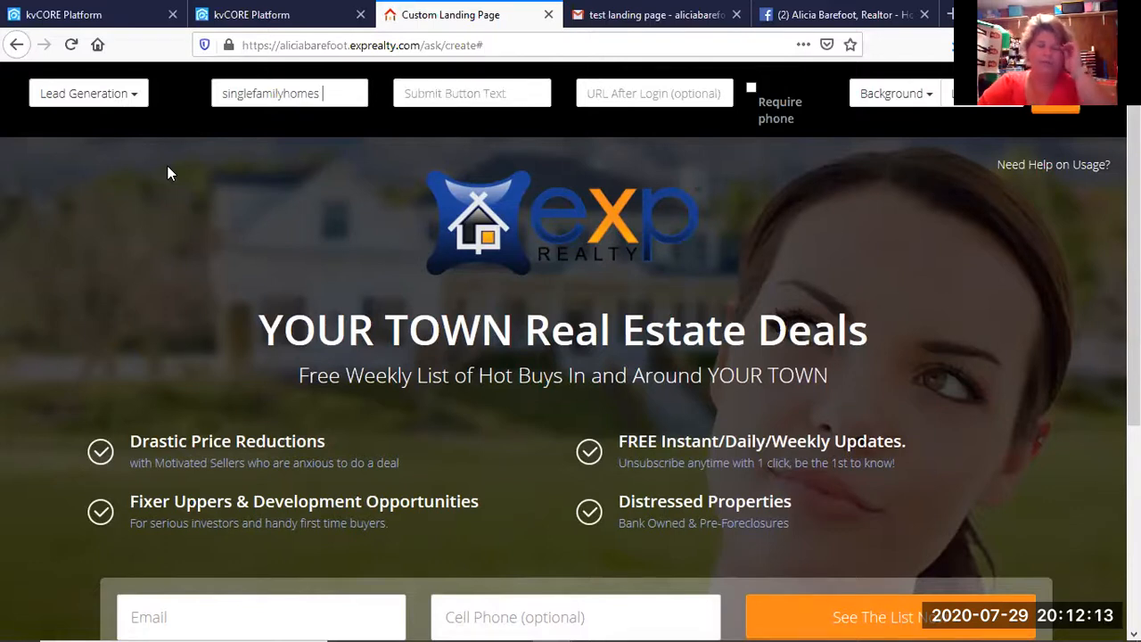
pyautogui.write('newbuyer')
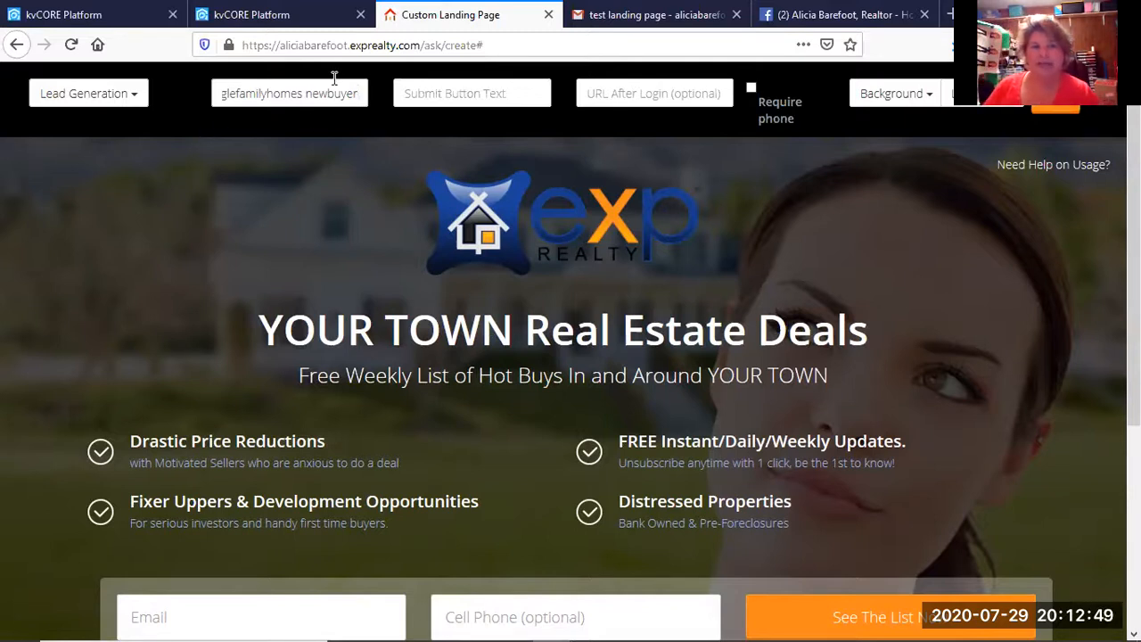
# Set the submit button text to 'Get Info HERE!!!'.
pyautogui.click(397, 93)
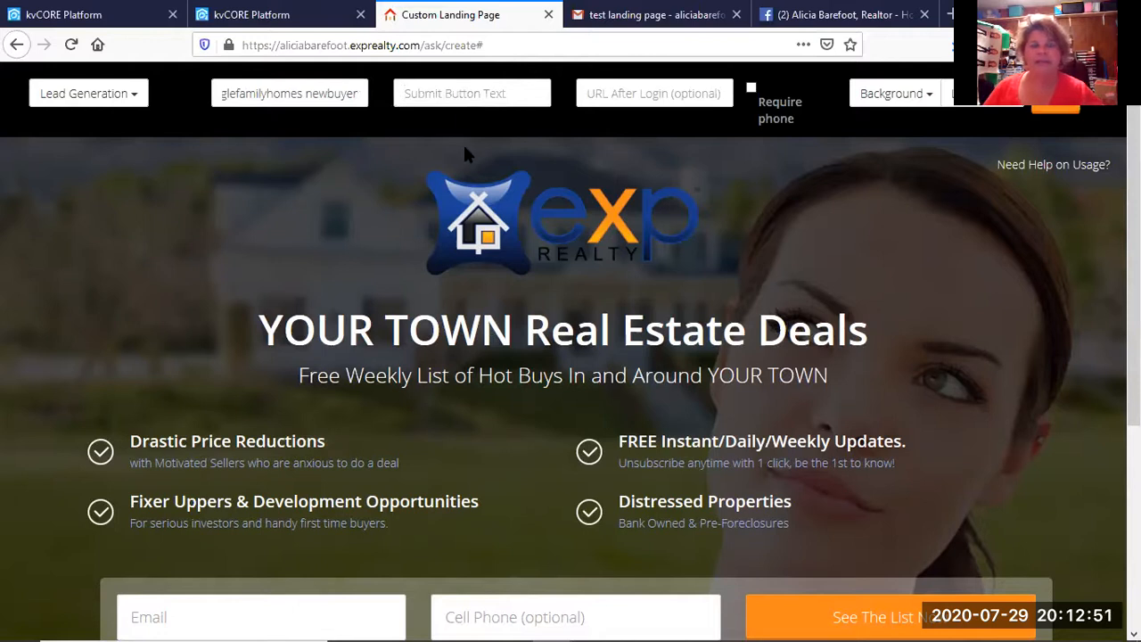
pyautogui.write('Get your')
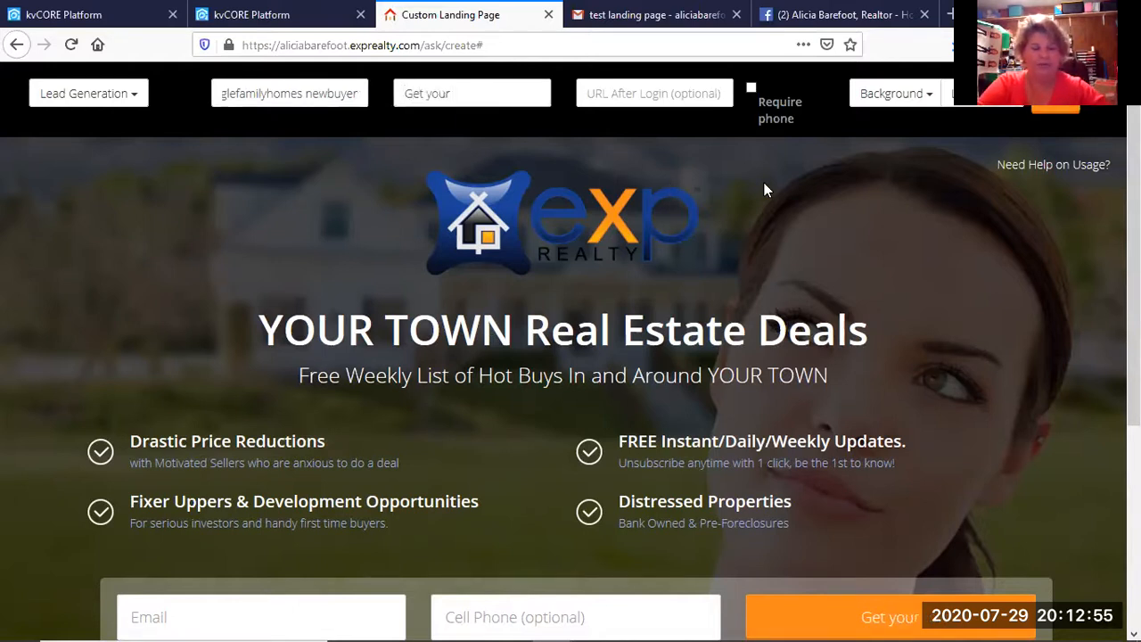
pyautogui.press('BackSpace')
pyautogui.press('BackSpace')
pyautogui.press('BackSpace')
pyautogui.press('BackSpace')
pyautogui.press('BackSpace')
pyautogui.write('Info')
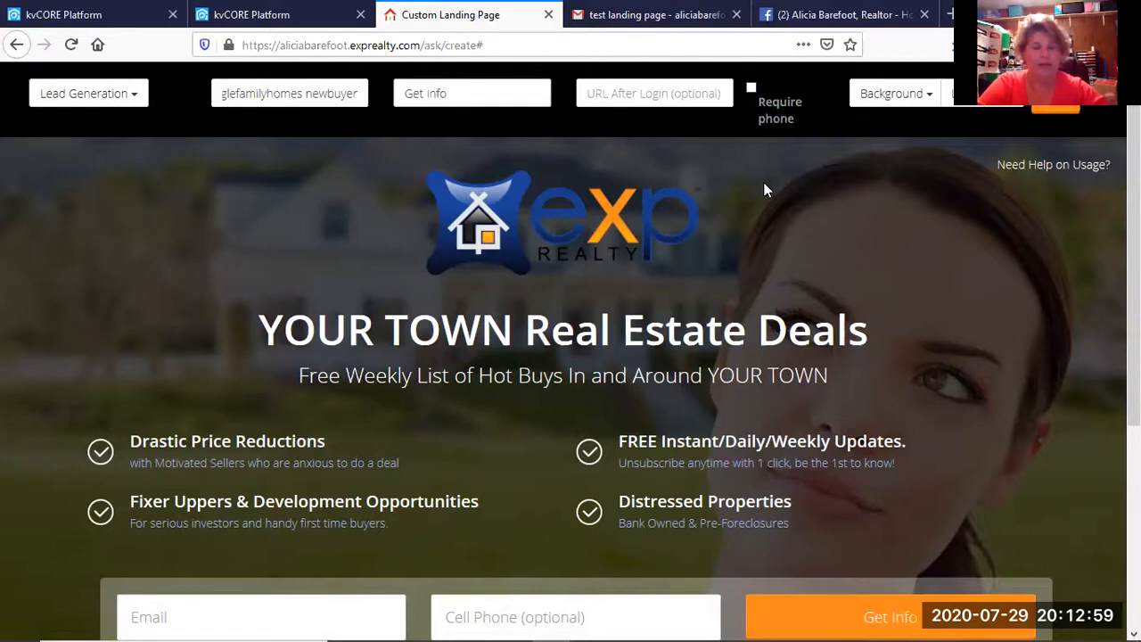
pyautogui.write(' HERE!!!')
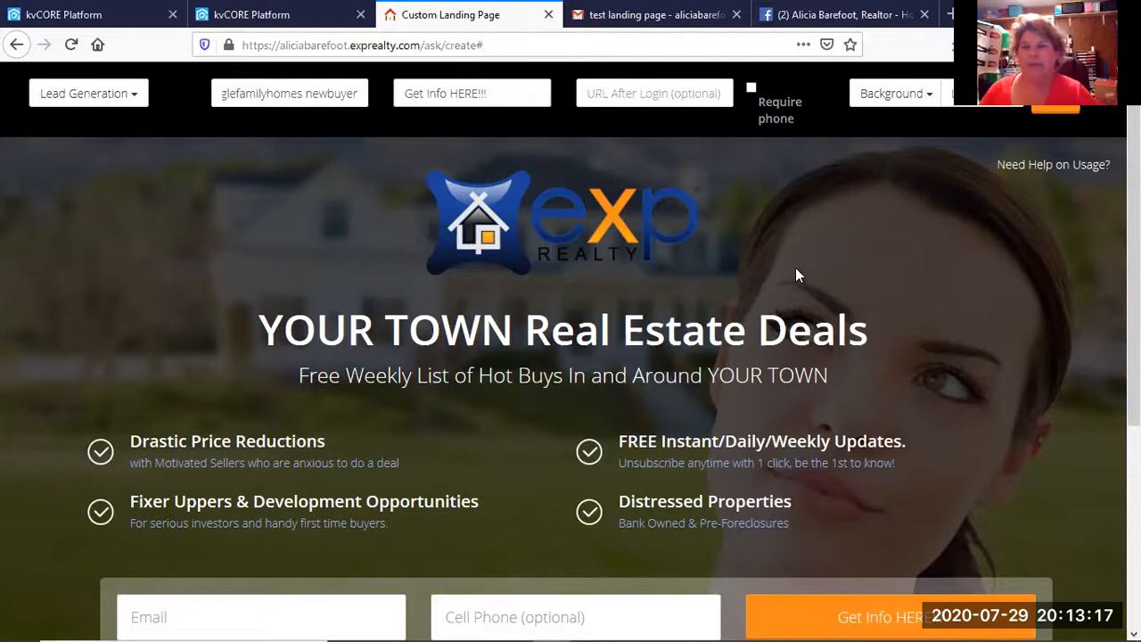
# Set the background to Primary MLS Image using the pasted MLS number 2327917.
pyautogui.click(894, 98)
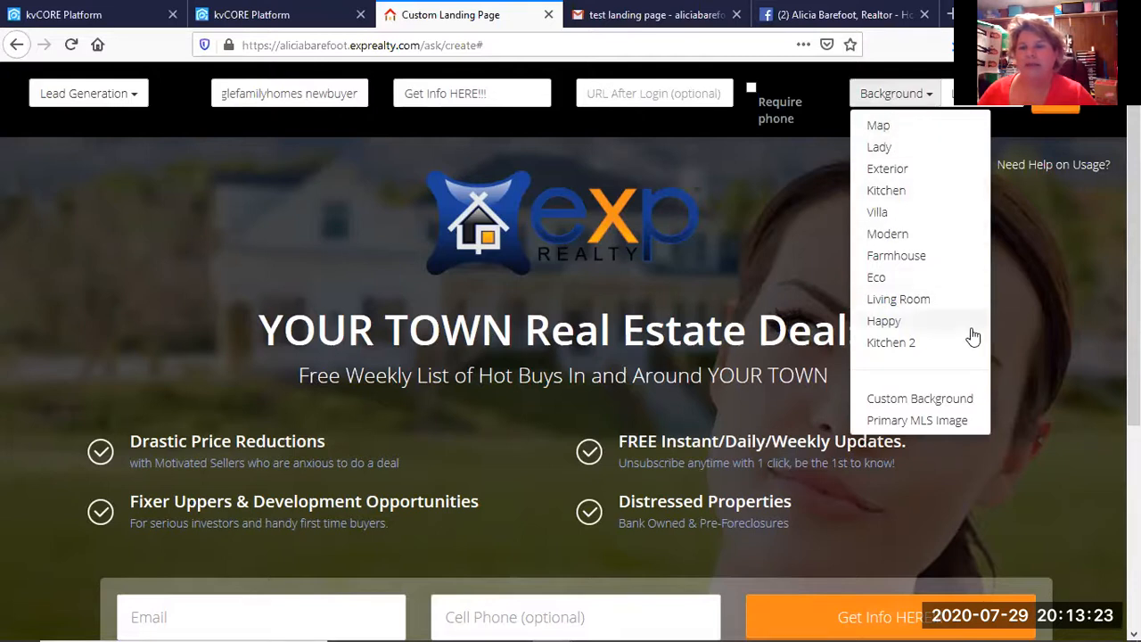
pyautogui.click(935, 430)
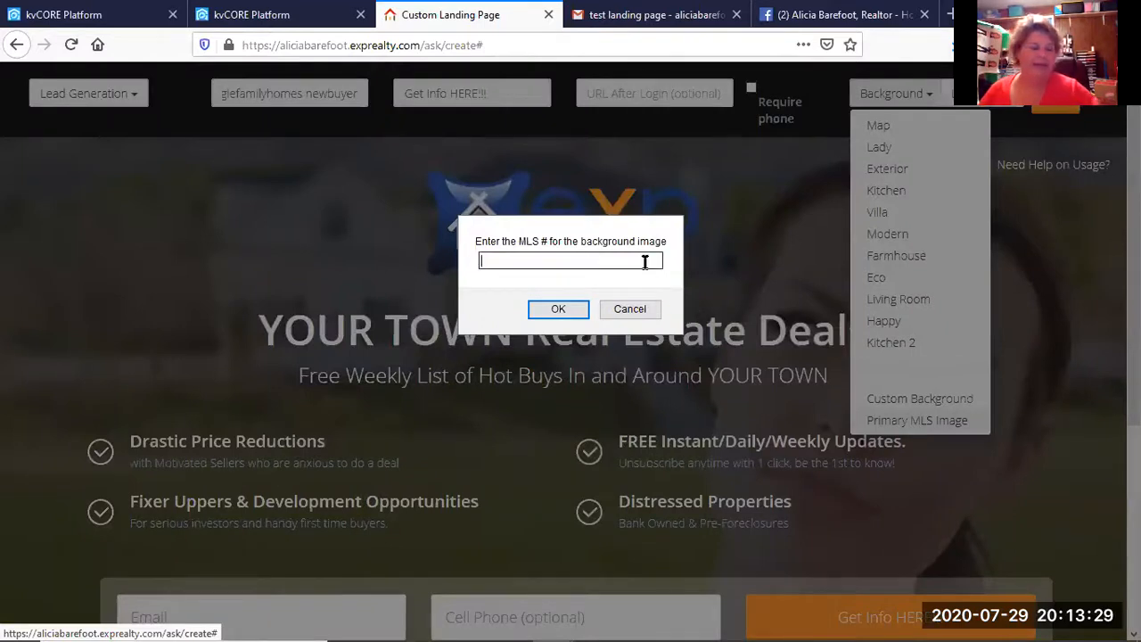
pyautogui.hotkey('ctrl', 'v')
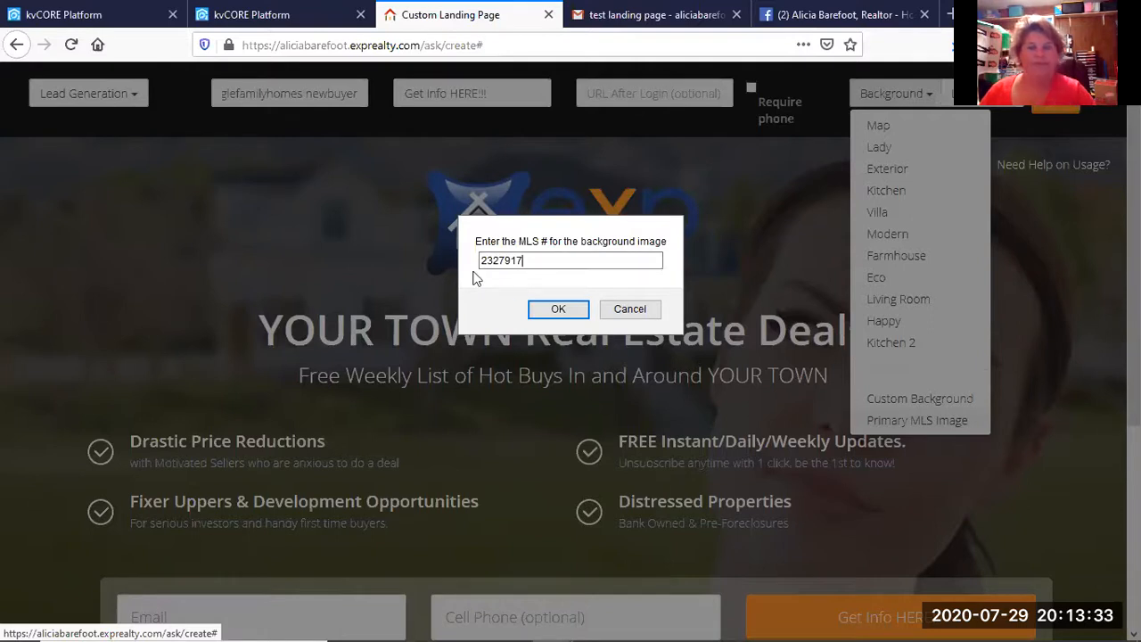
pyautogui.click(548, 310)
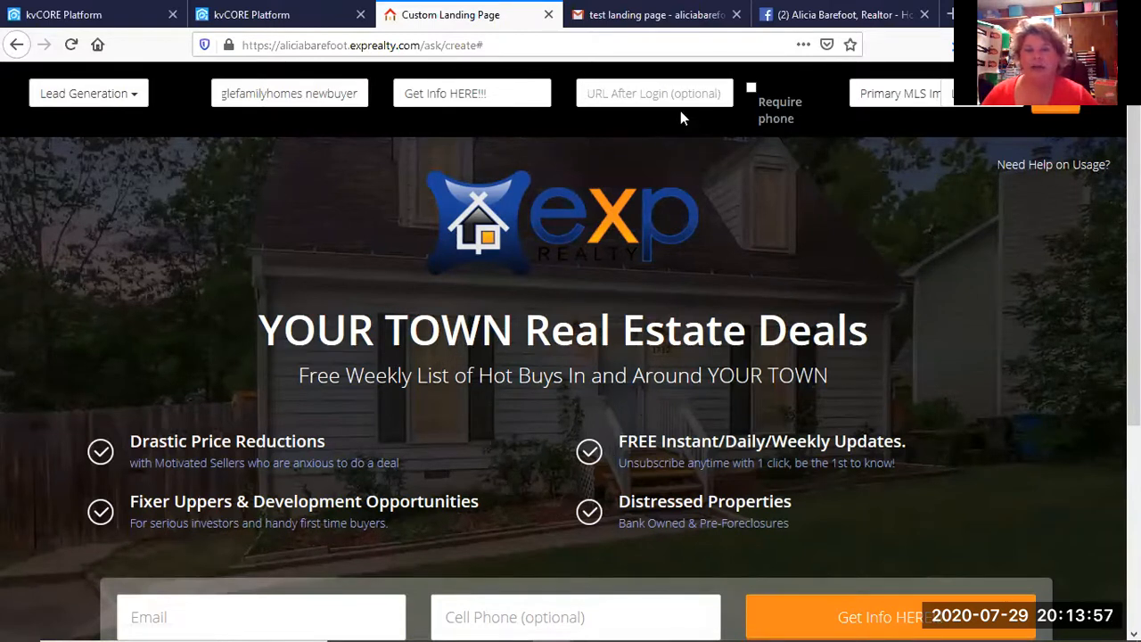
# In Gmail, go back to the inbox and open the 'landing page link' email.
pyautogui.click(592, 29)
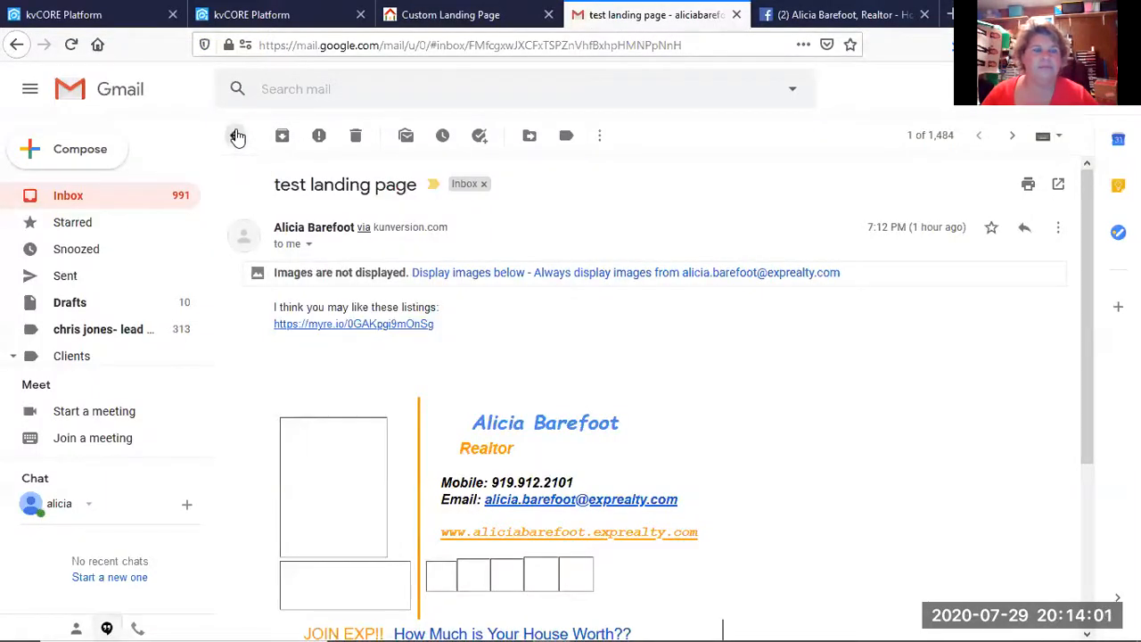
pyautogui.click(237, 136)
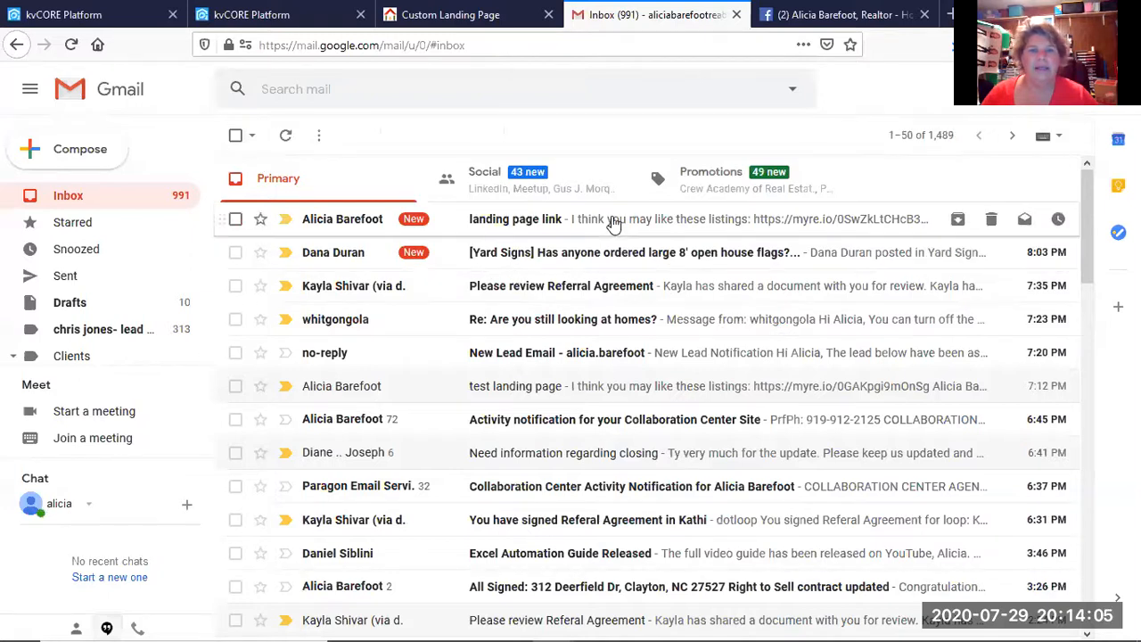
pyautogui.click(613, 221)
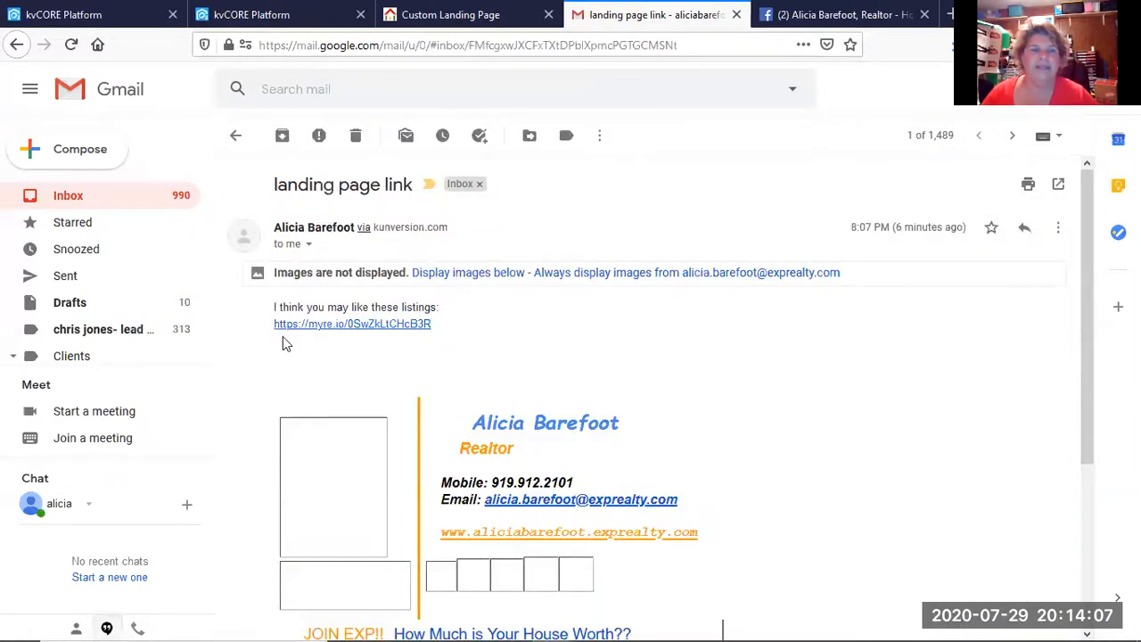
# Select the myre.io listings link in the email and copy it.
pyautogui.moveTo(271, 328)
pyautogui.mouseDown()
pyautogui.moveTo(294, 325)
pyautogui.moveTo(276, 331)
pyautogui.mouseUp()
pyautogui.click(450, 337)
pyautogui.click(436, 333)
pyautogui.moveTo(436, 332); pyautogui.dragTo(285, 344)
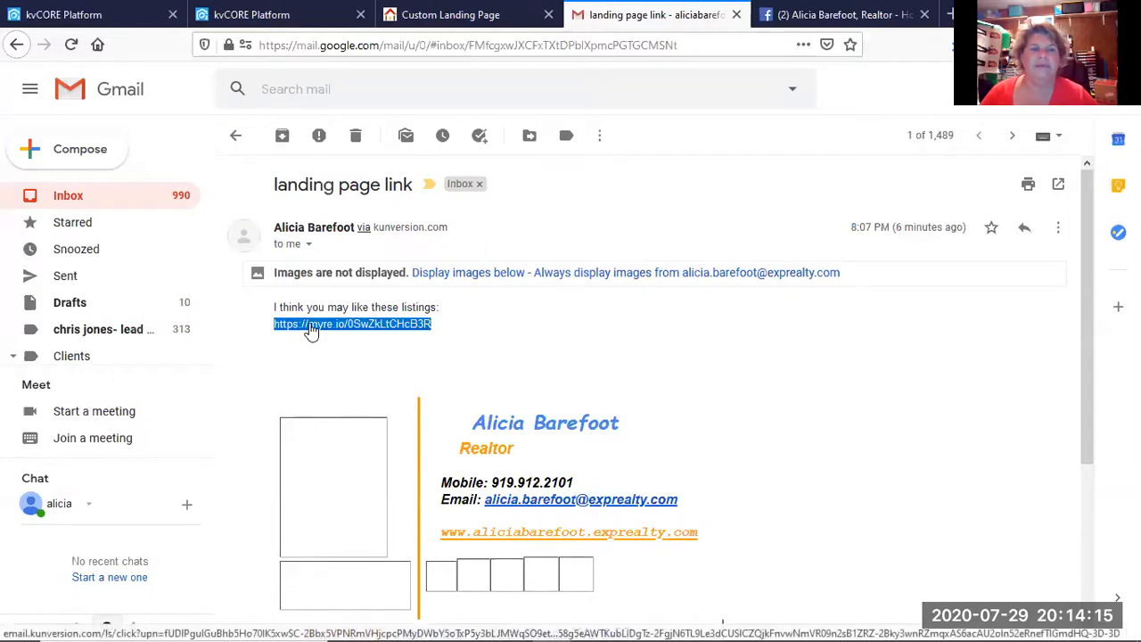
pyautogui.rightClick(311, 329)
pyautogui.click(379, 470)
pyautogui.click(450, 361)
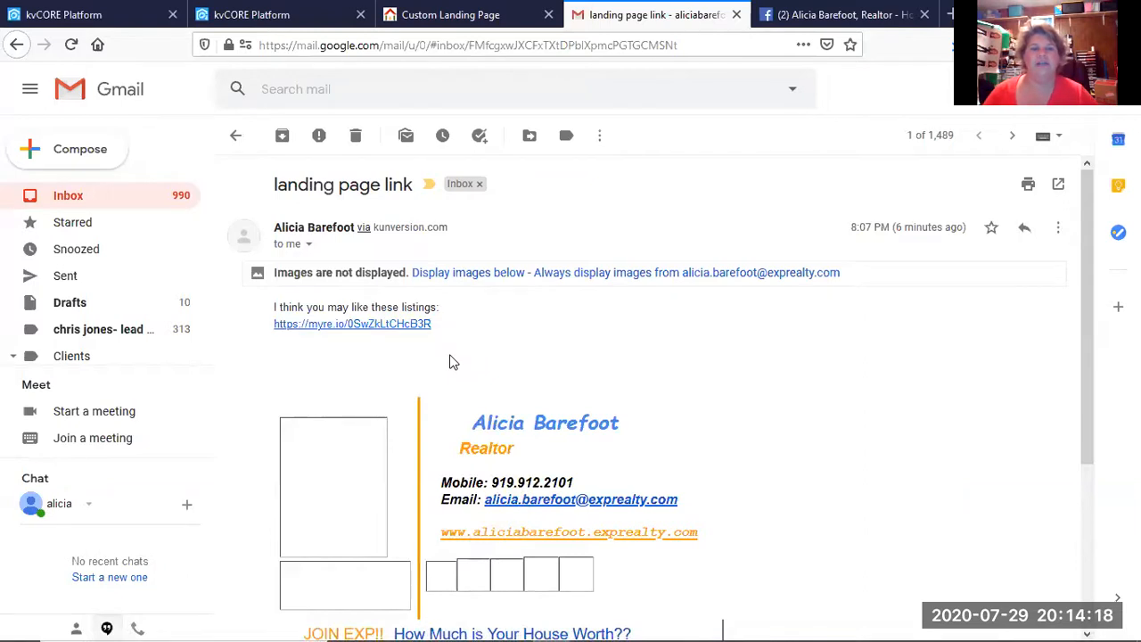
# Open the landing page link, browse the 7 shared listings, then close that listings tab.
pyautogui.click(364, 326)
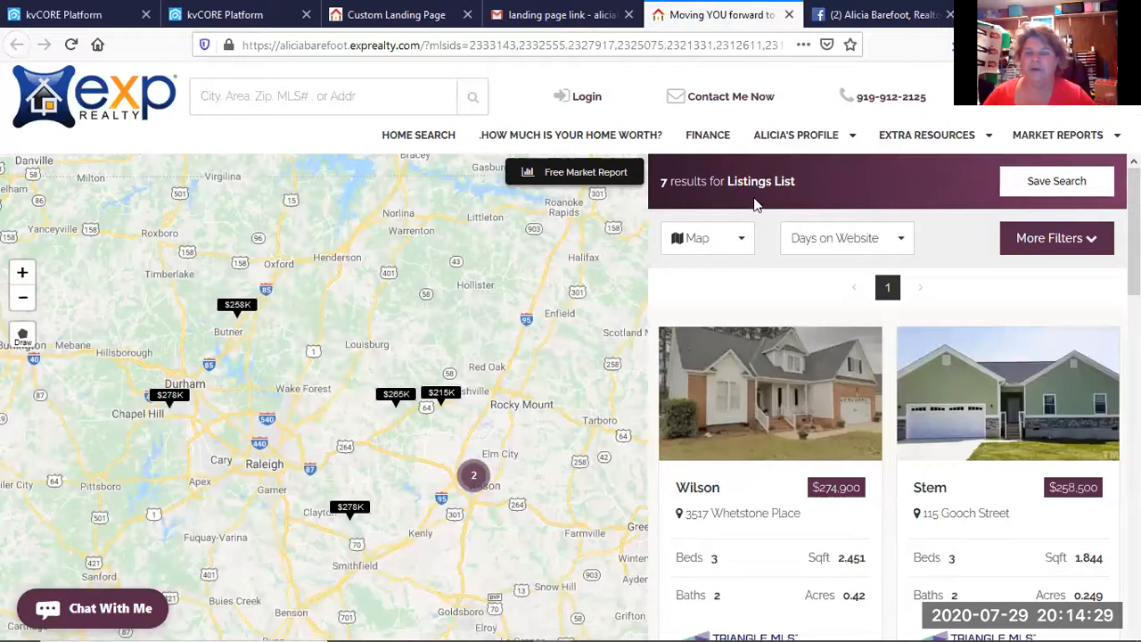
pyautogui.scroll(-3, 722, 448)
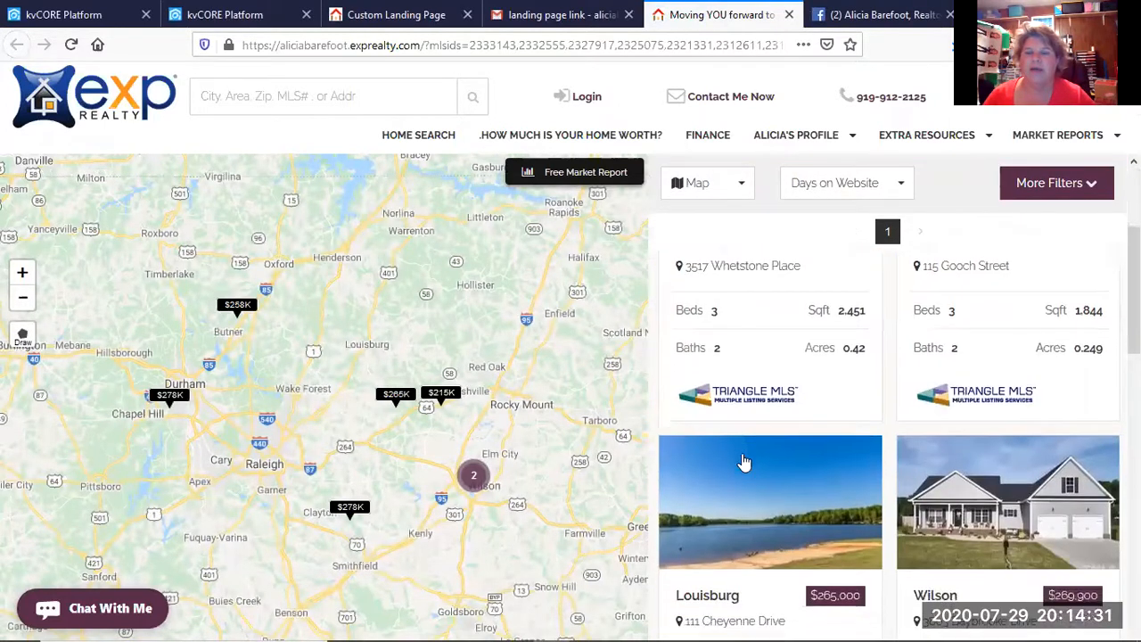
pyautogui.scroll(-6, 744, 462)
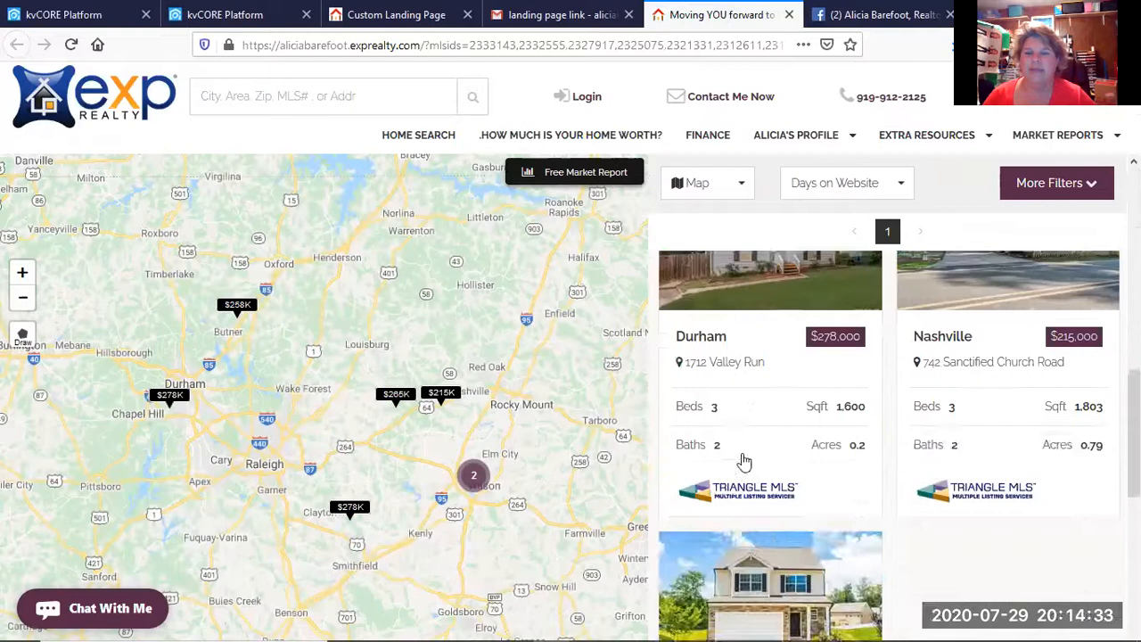
pyautogui.scroll(-5, 744, 461)
pyautogui.scroll(3, 744, 461)
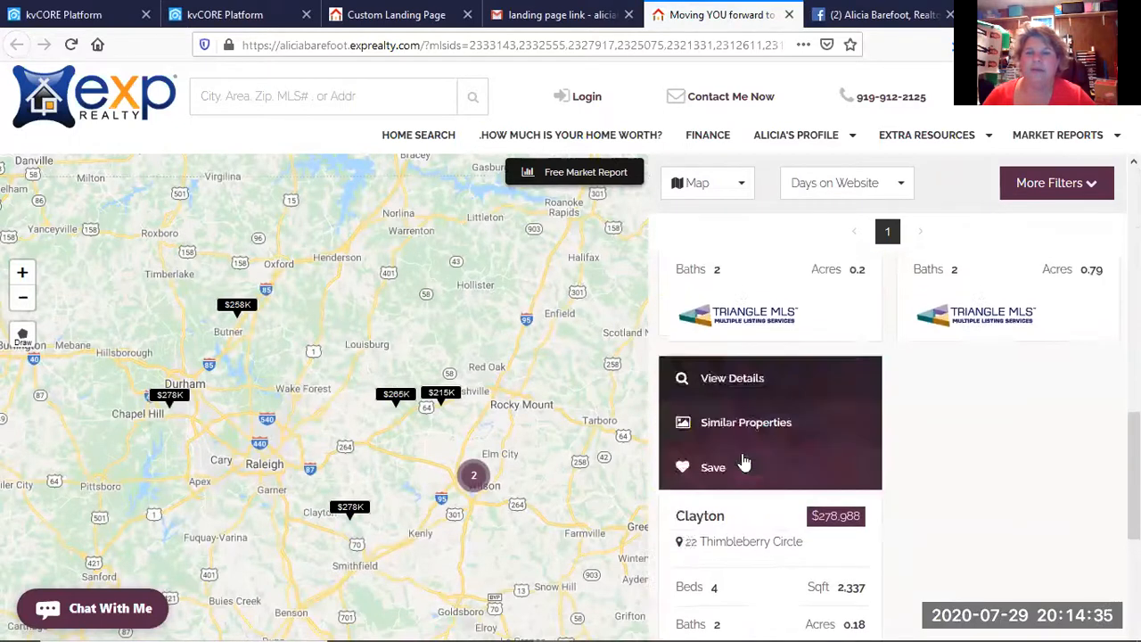
pyautogui.scroll(10, 744, 462)
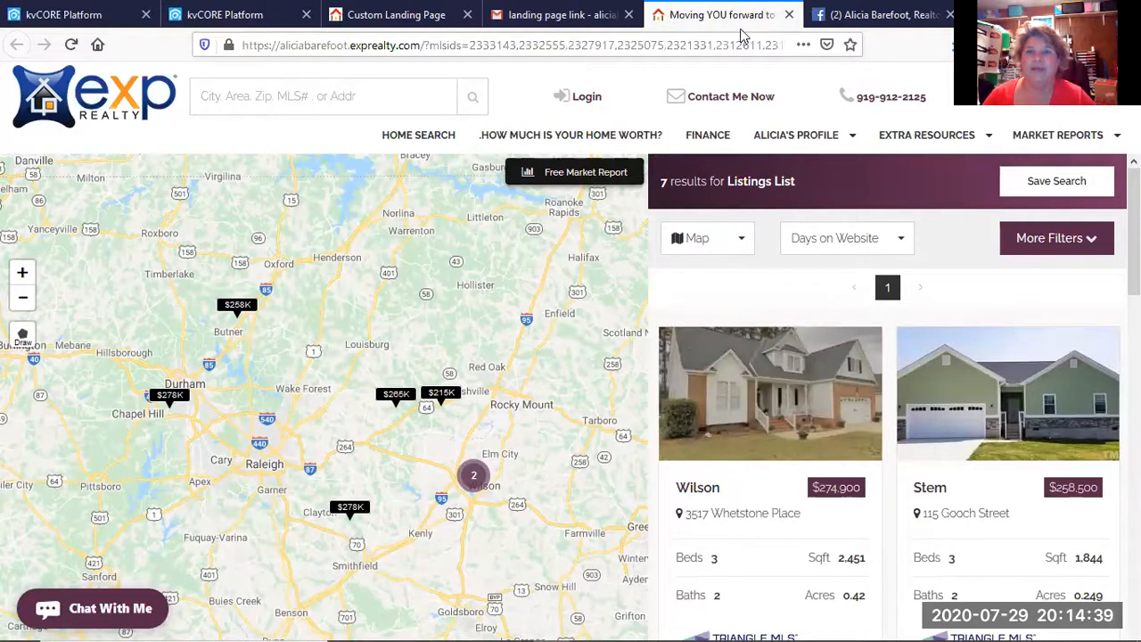
pyautogui.click(788, 15)
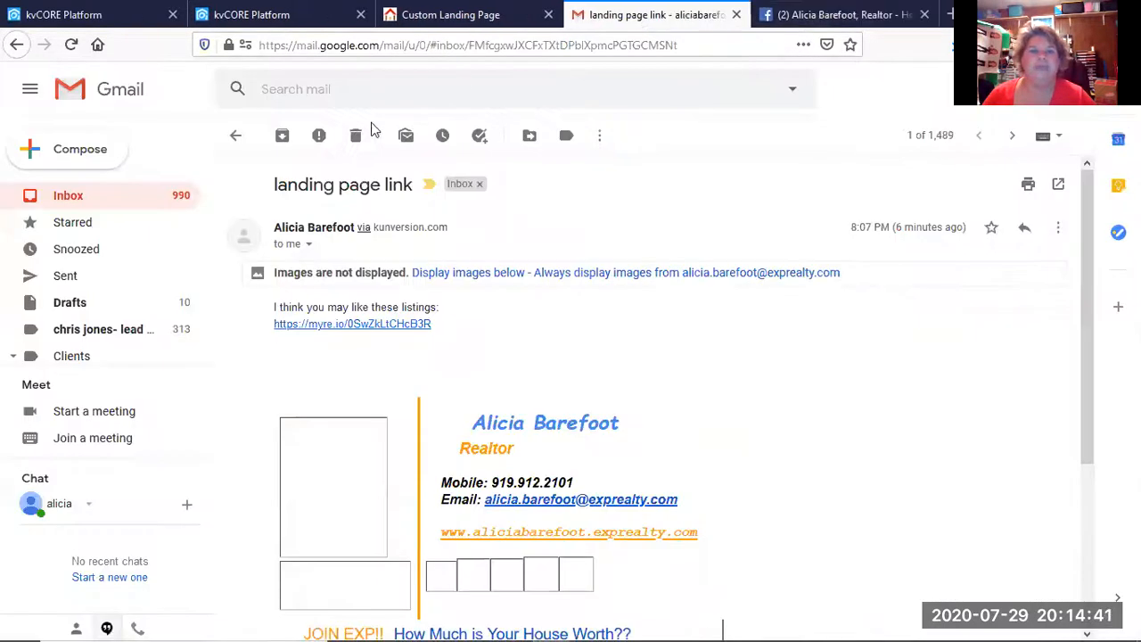
# Set 'URL After Login' to the pasted myre.io listings link and tick 'Require phone'.
pyautogui.click(481, 16)
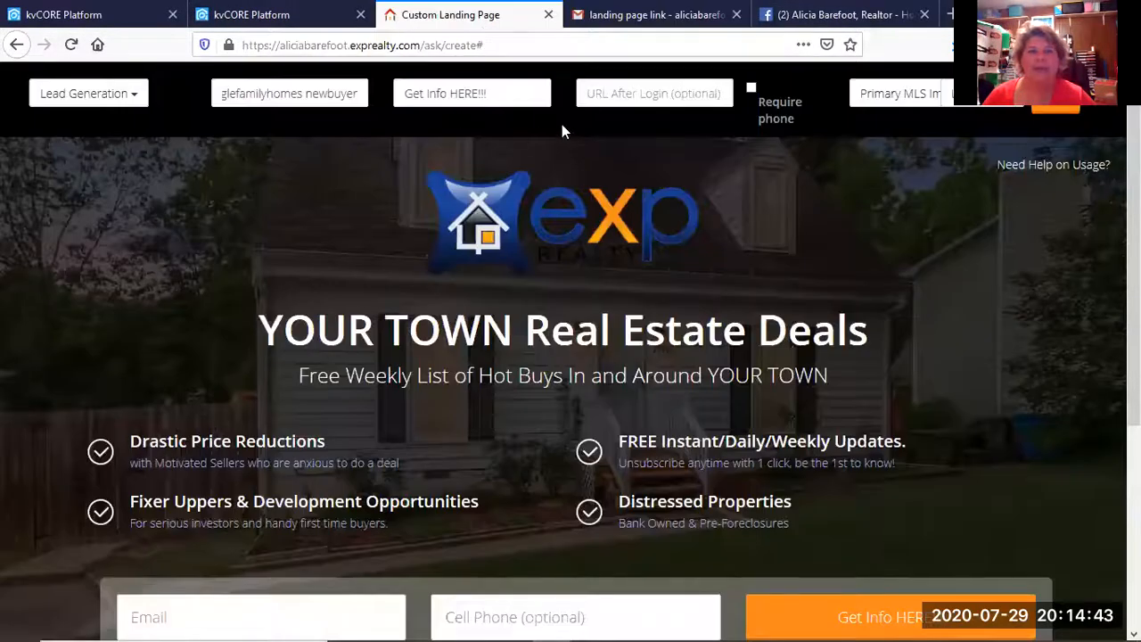
pyautogui.click(591, 96)
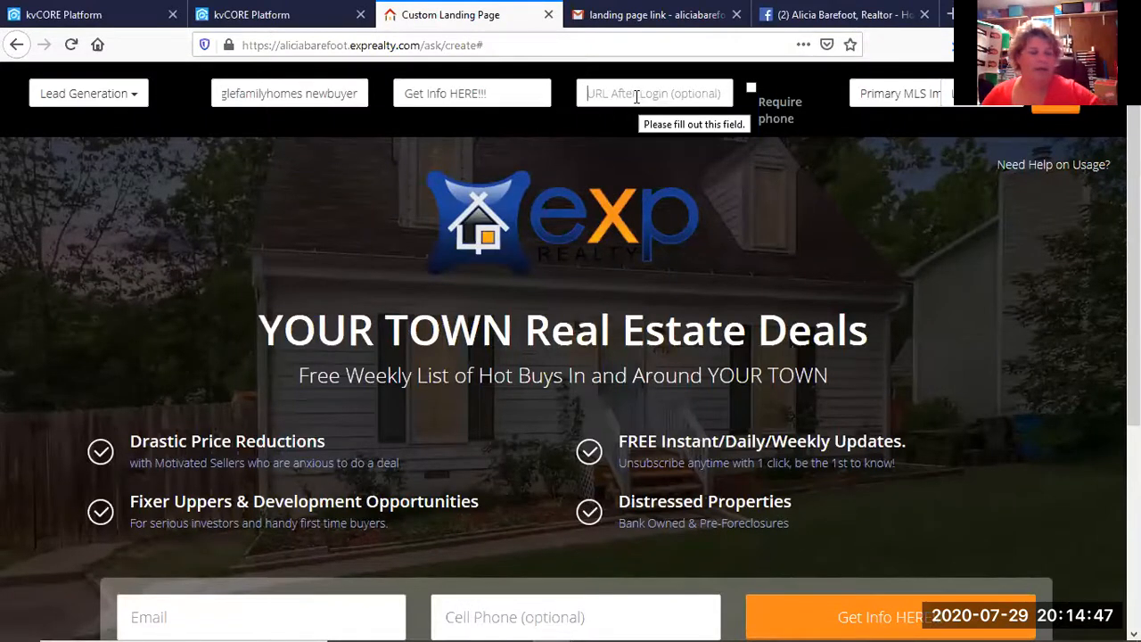
pyautogui.hotkey('ctrl', 'v')
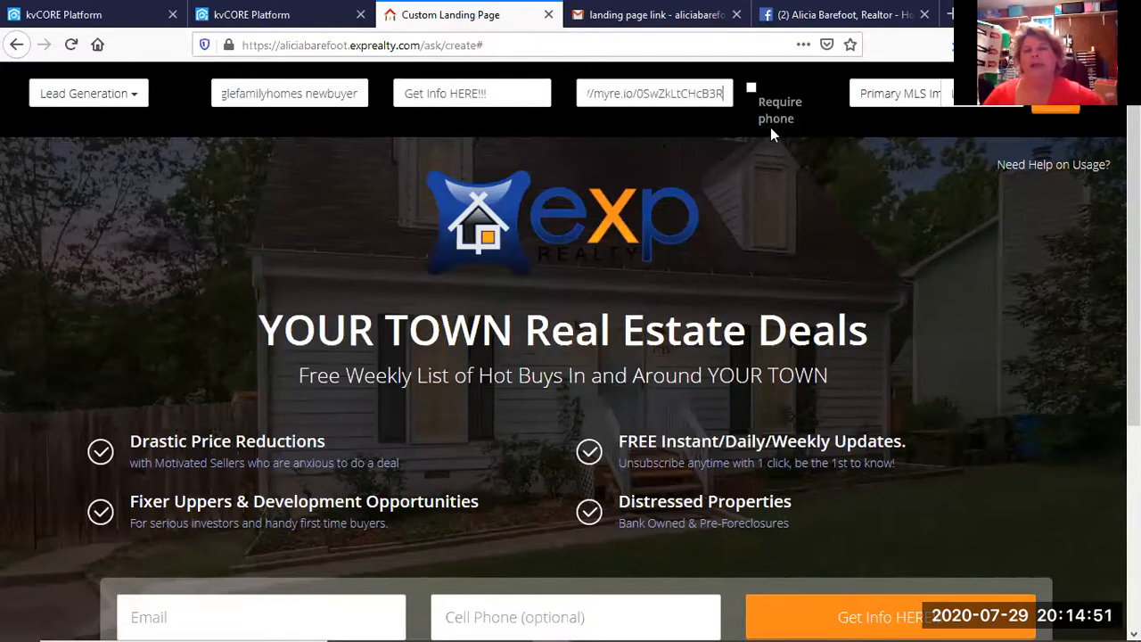
pyautogui.click(752, 89)
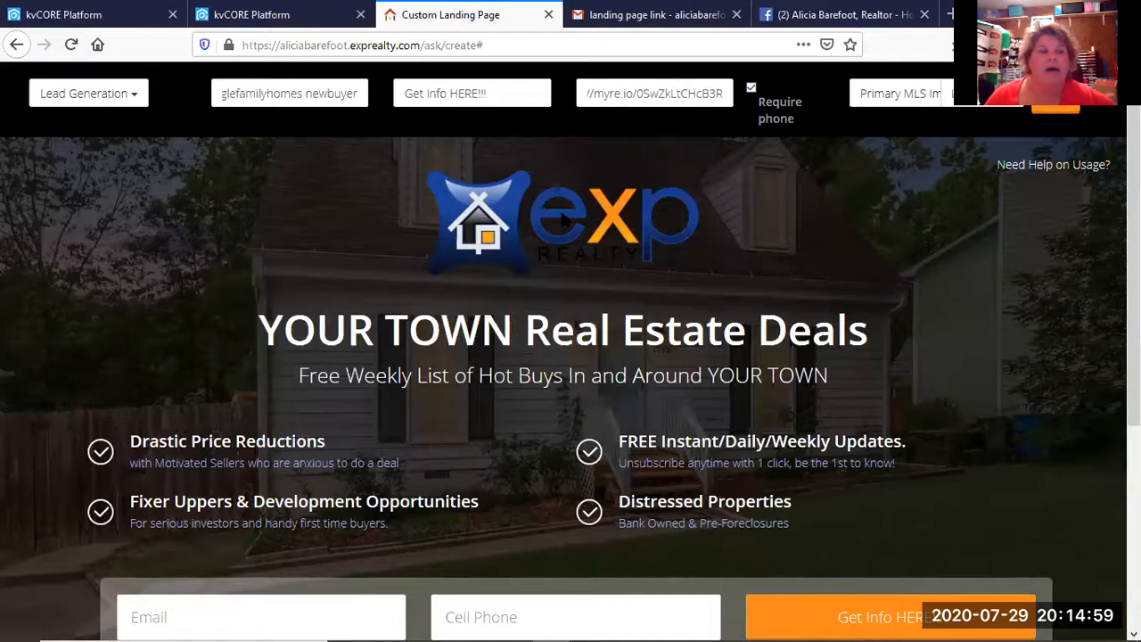
pyautogui.scroll(-2, 300, 383)
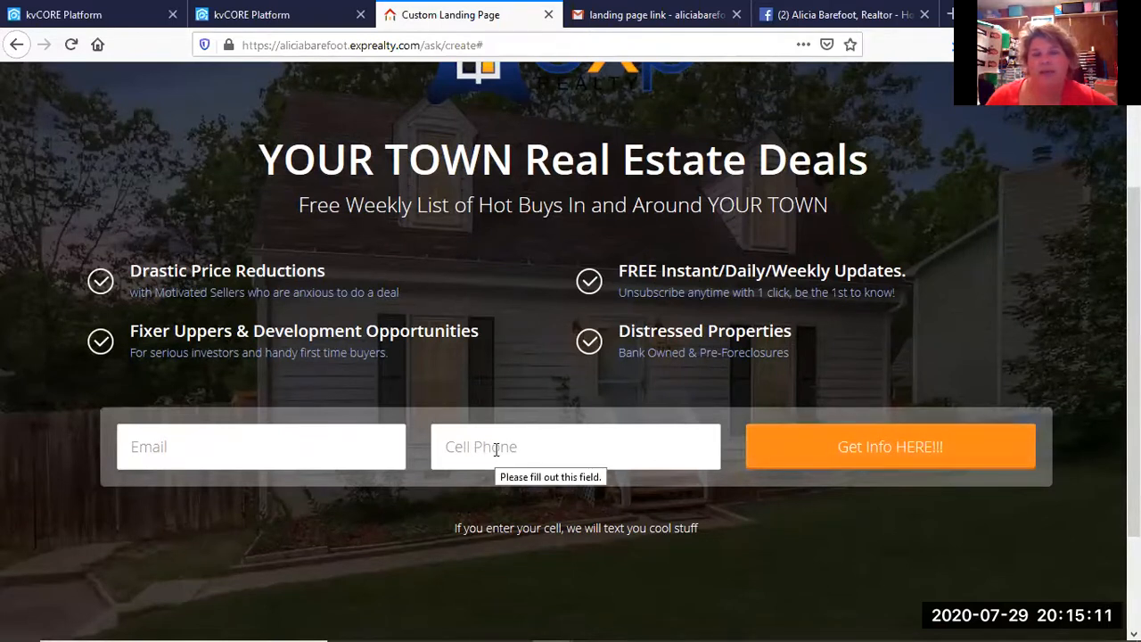
pyautogui.scroll(4, 497, 449)
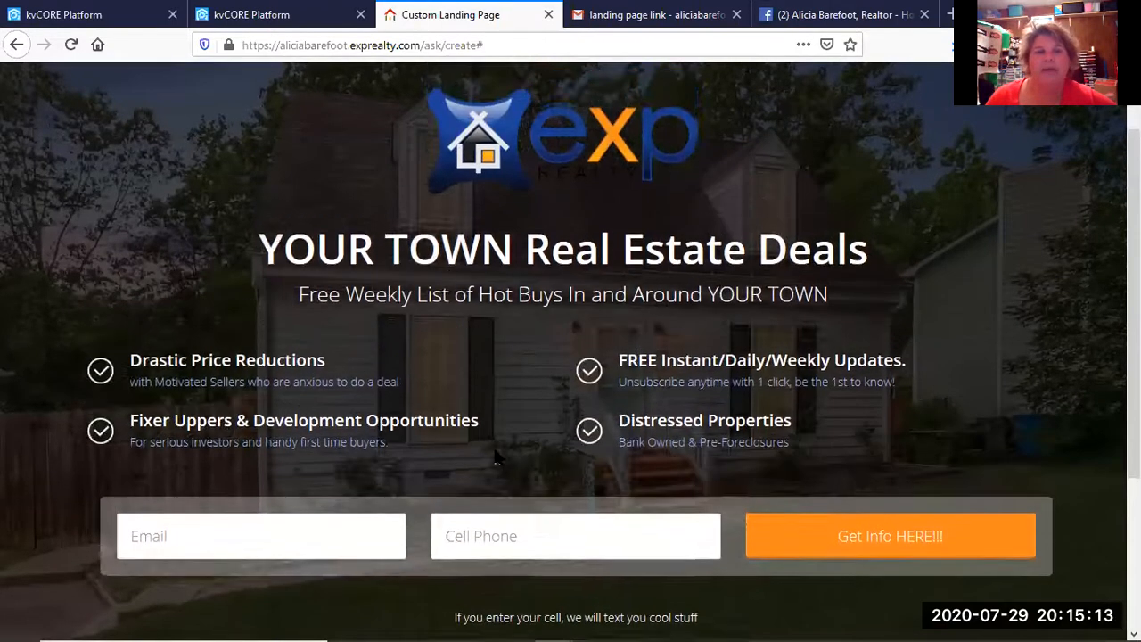
# Replace the 'YOUR TOWN Real Estate Deals' headline with 'Hot Homes between $200k and $280K', fixing typos.
pyautogui.moveTo(257, 330); pyautogui.dragTo(877, 332)
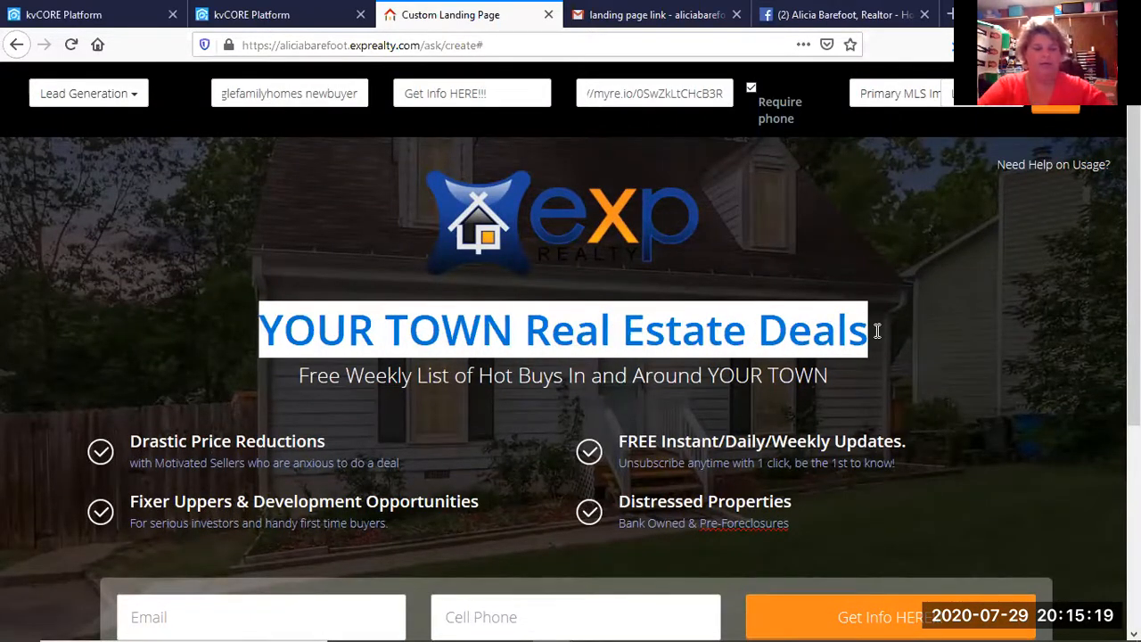
pyautogui.write('Hot Homes')
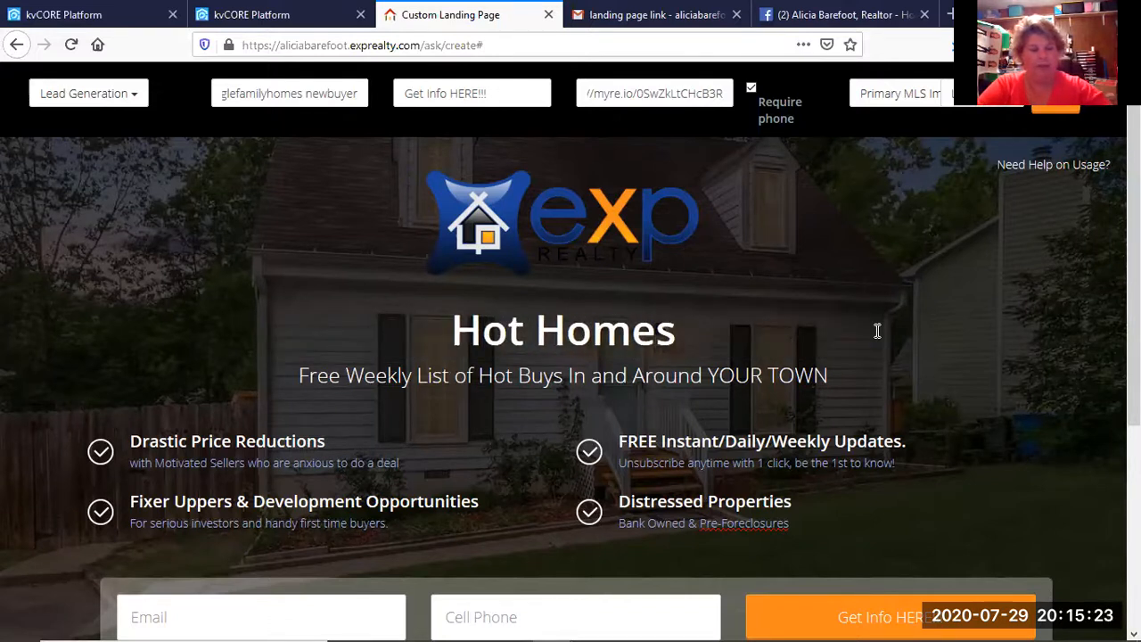
pyautogui.write(' btween $200')
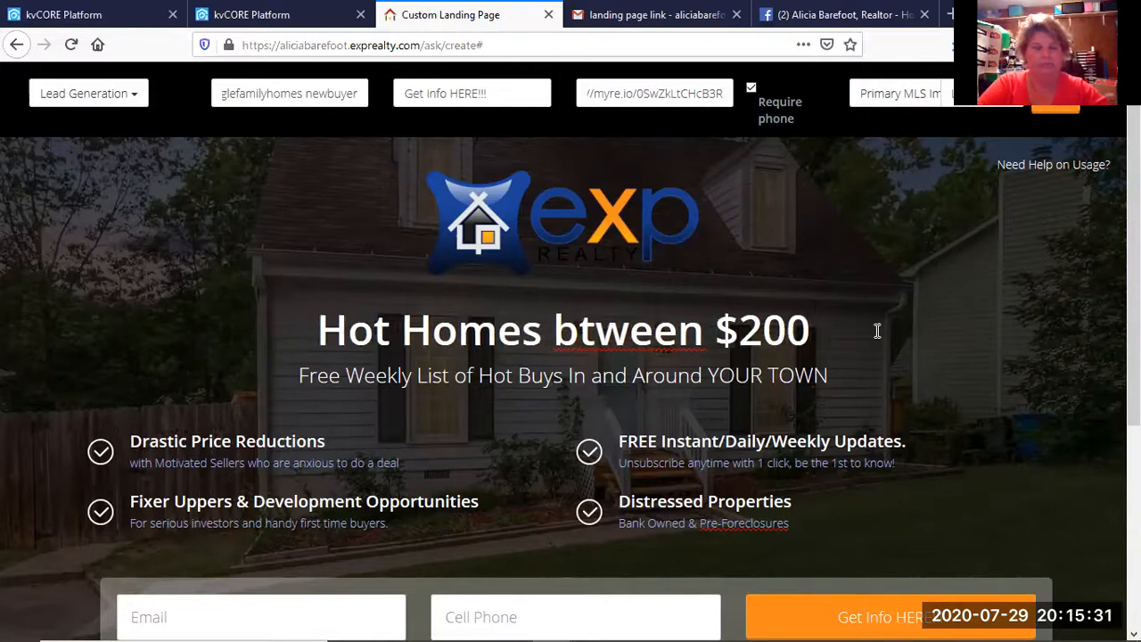
pyautogui.write('k and ')
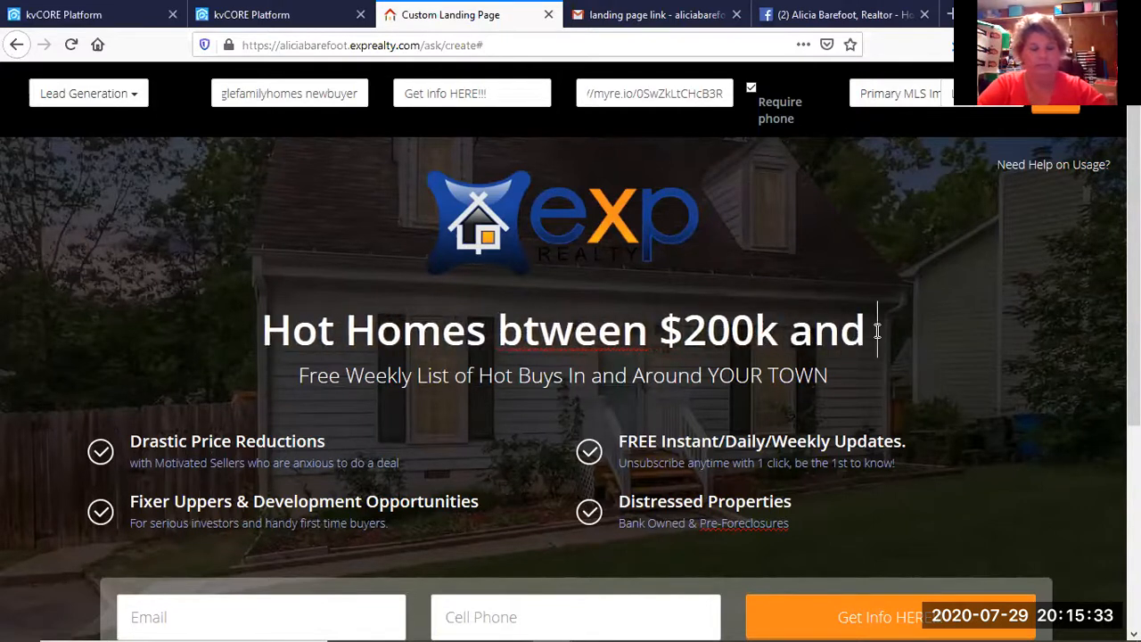
pyautogui.write('$300K')
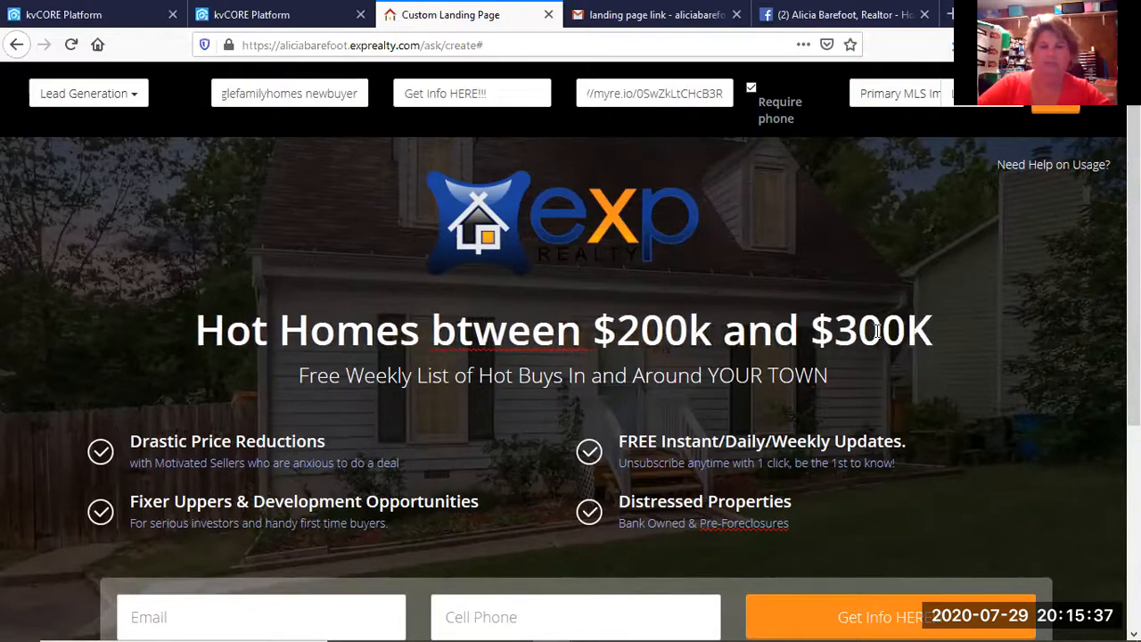
pyautogui.click(455, 332)
pyautogui.write('e')
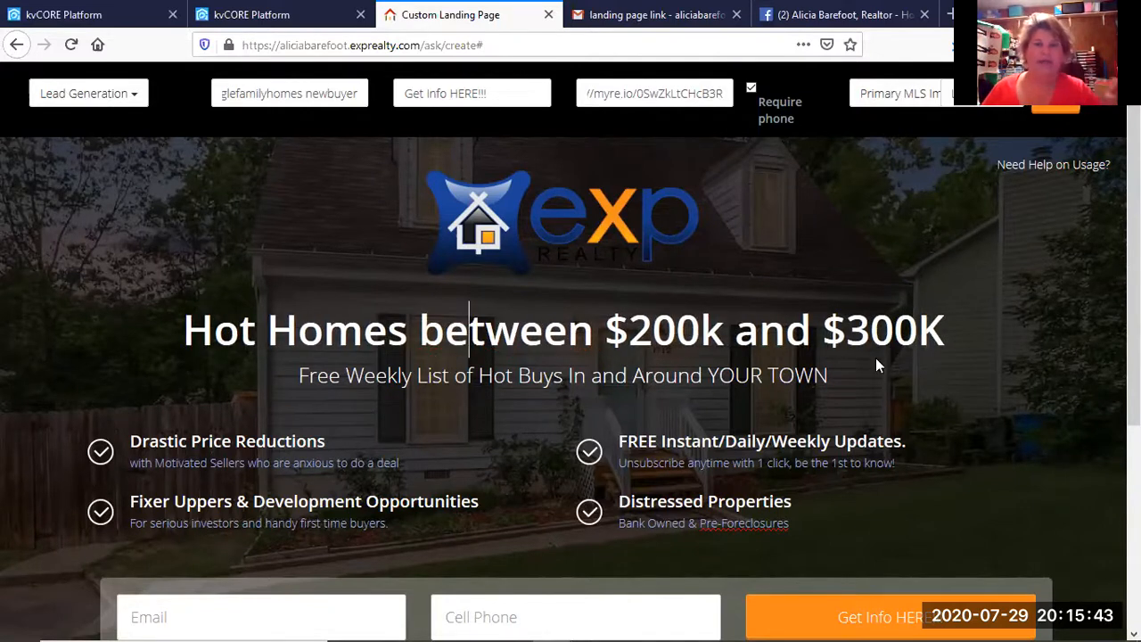
pyautogui.moveTo(916, 334); pyautogui.dragTo(861, 332)
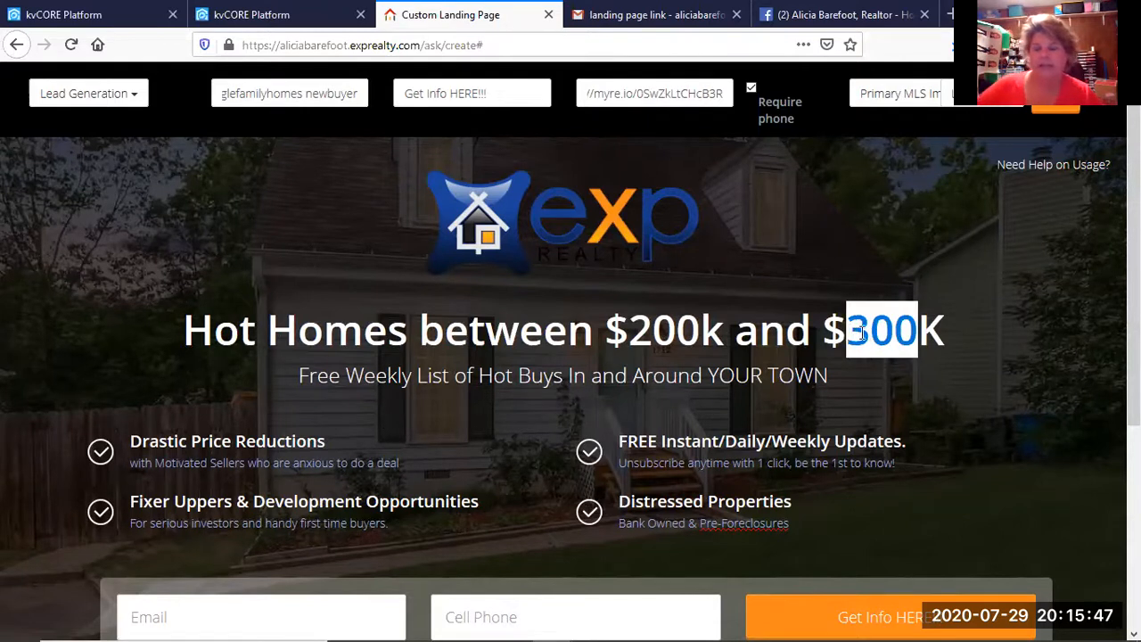
pyautogui.write('280')
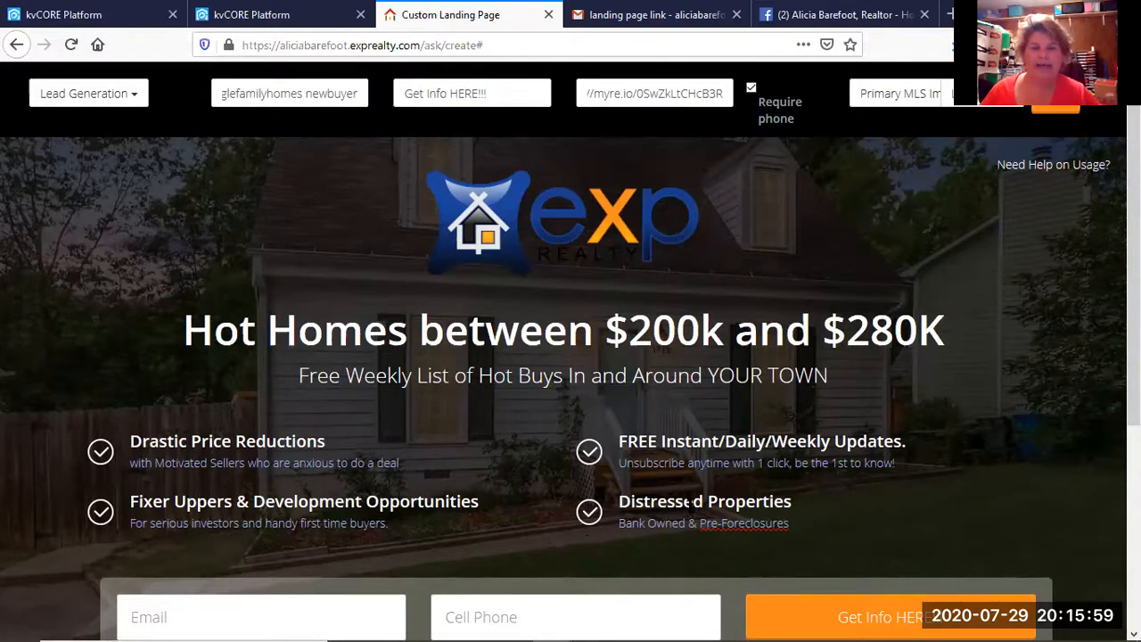
# Delete the Distressed Properties and Fixer Uppers items and retitle the first point 'Single Family Homes in your area'.
pyautogui.click(691, 503)
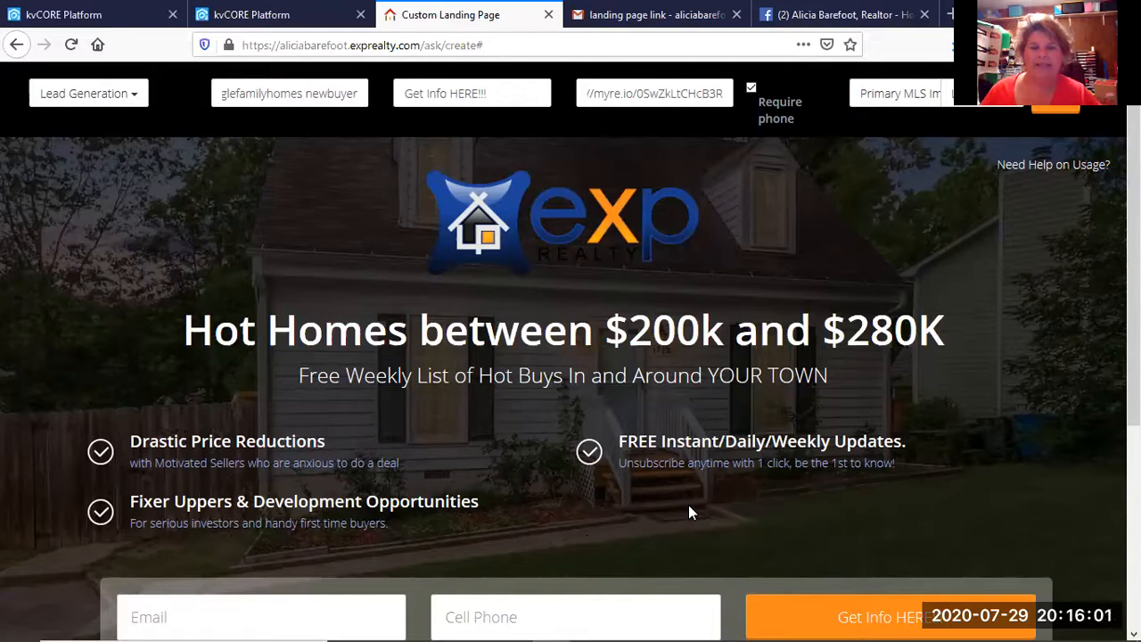
pyautogui.click(299, 501)
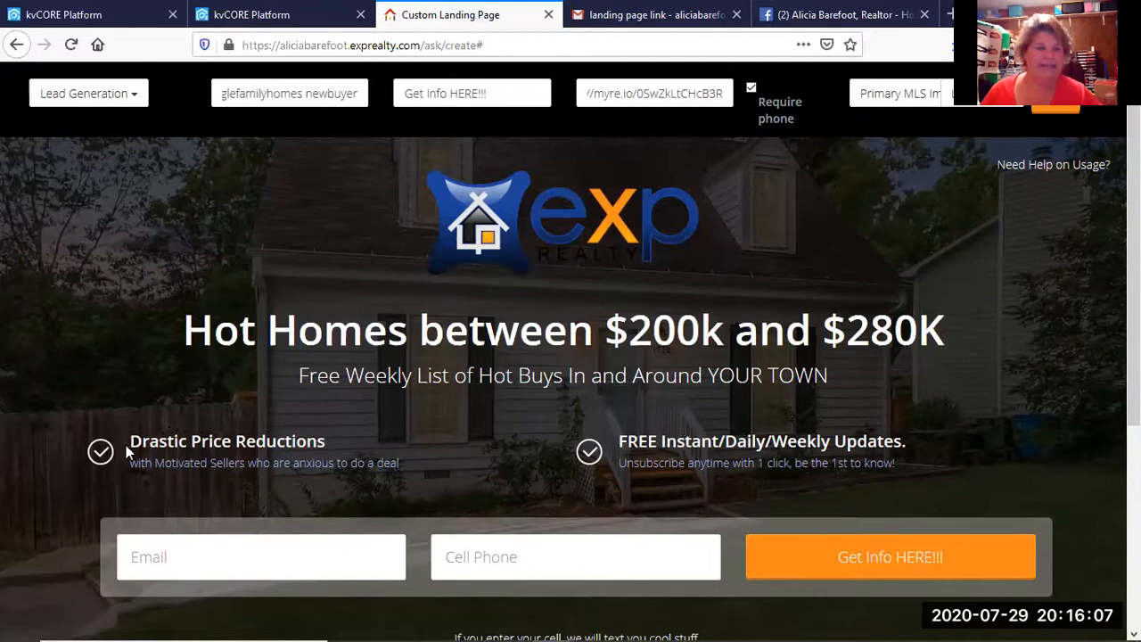
pyautogui.moveTo(131, 441); pyautogui.dragTo(329, 434)
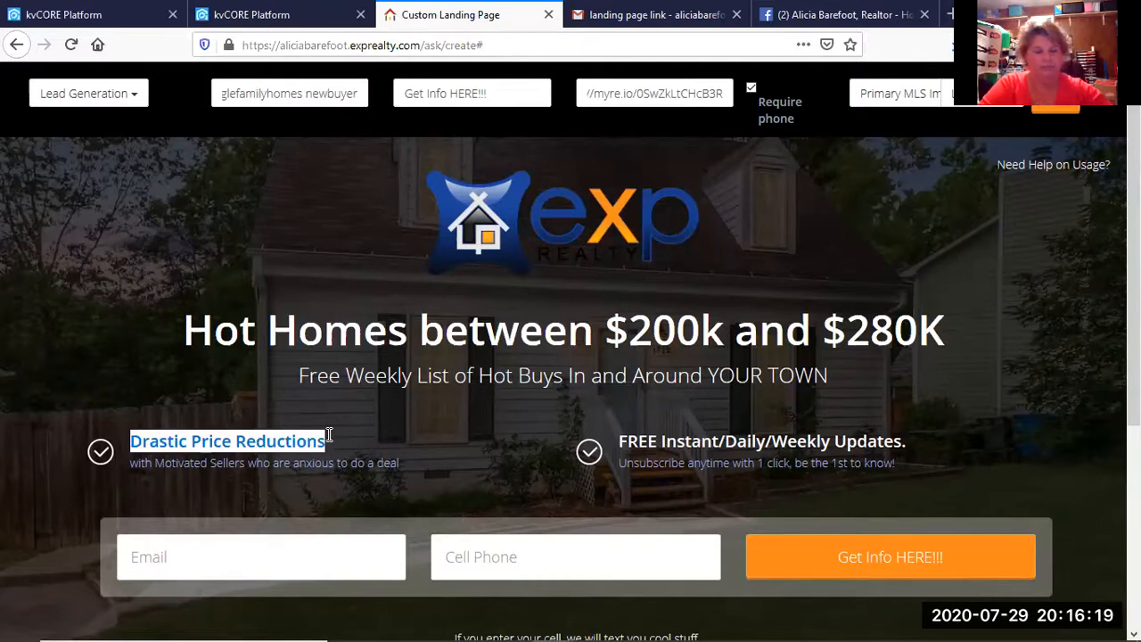
pyautogui.write('Single Fa')
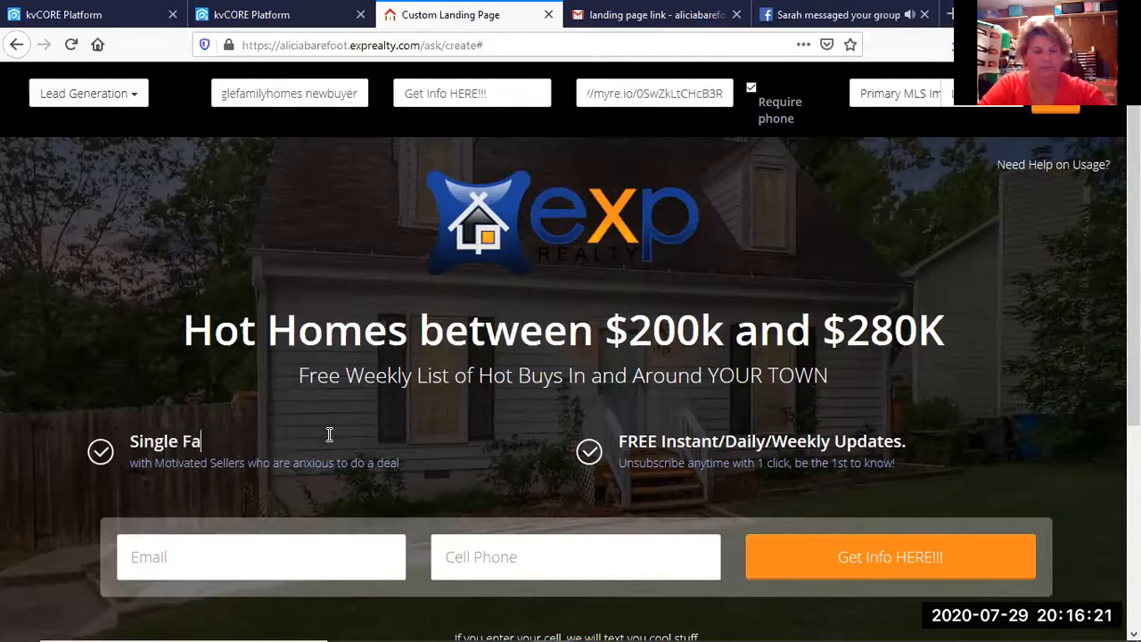
pyautogui.write('mily Ho')
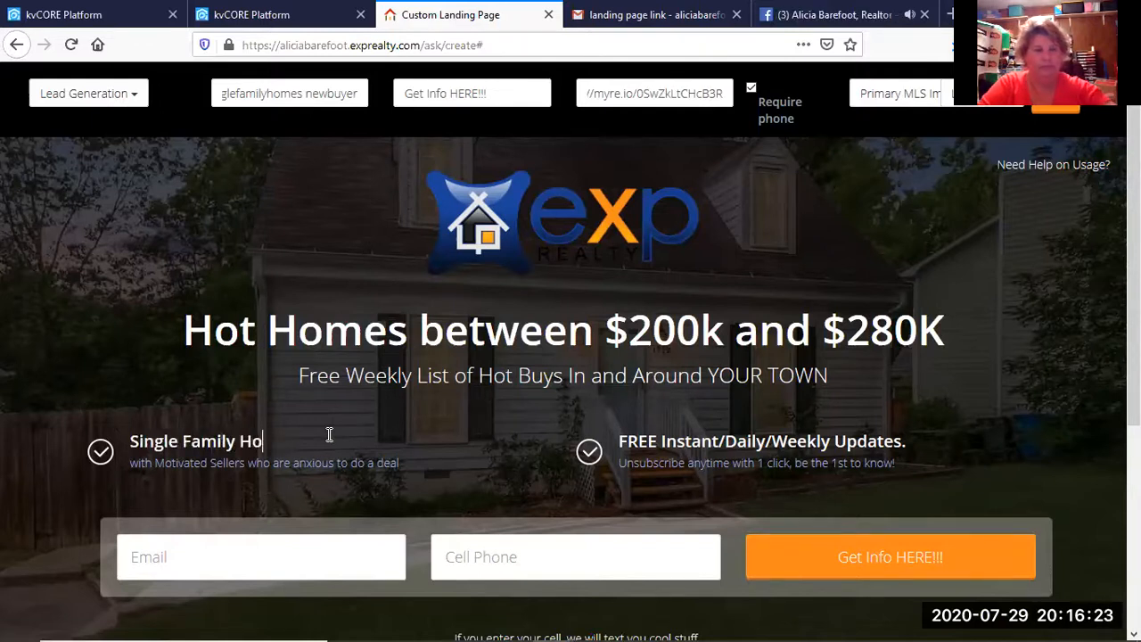
pyautogui.write('mes in')
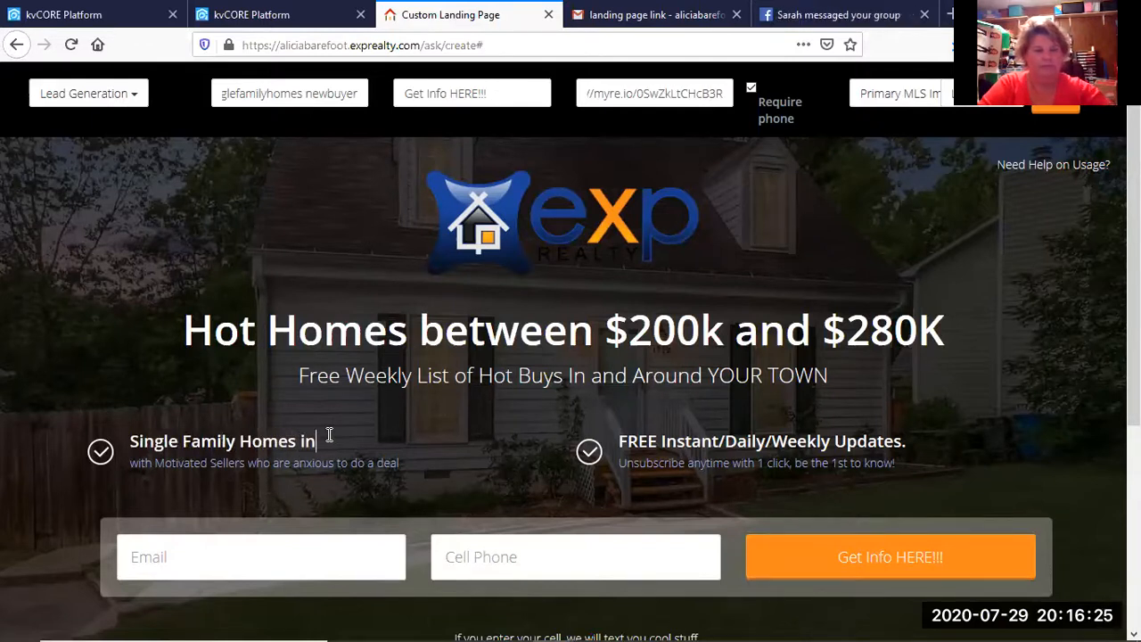
pyautogui.write(' your area')
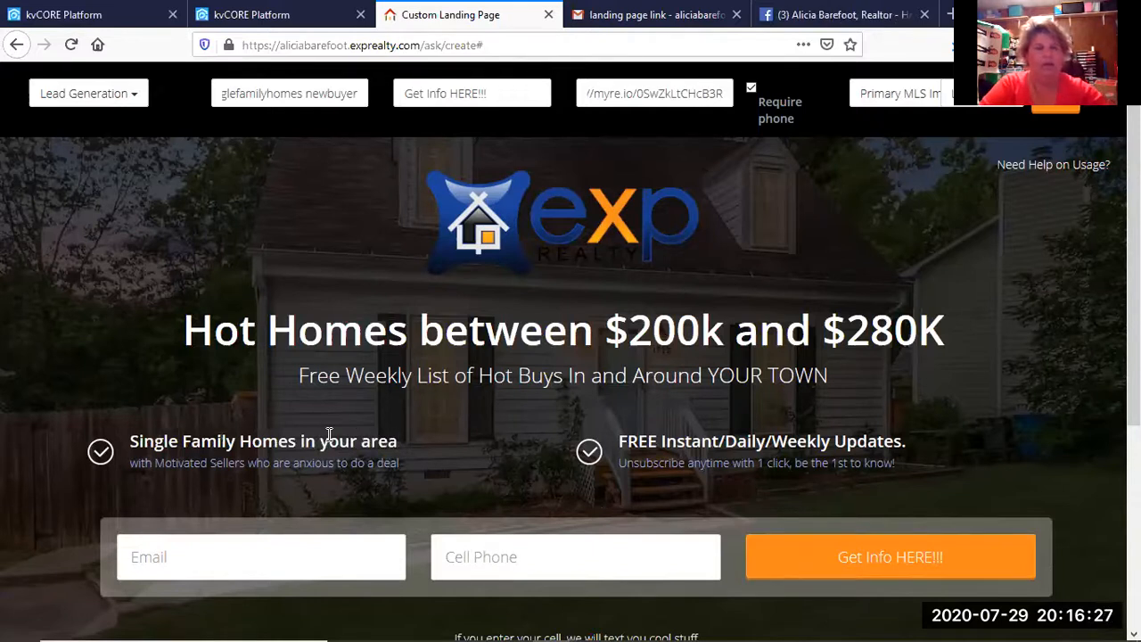
# Change the first point's subtitle to 'Check out the homes in your backyard'.
pyautogui.moveTo(401, 463); pyautogui.dragTo(202, 473)
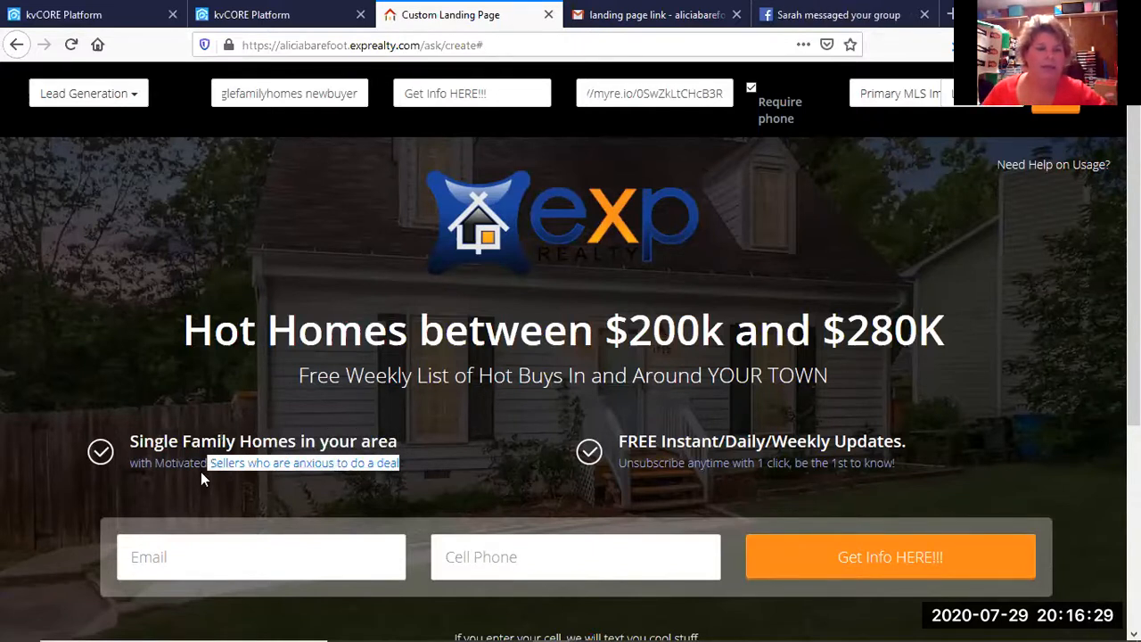
pyautogui.moveTo(135, 486); pyautogui.dragTo(128, 486)
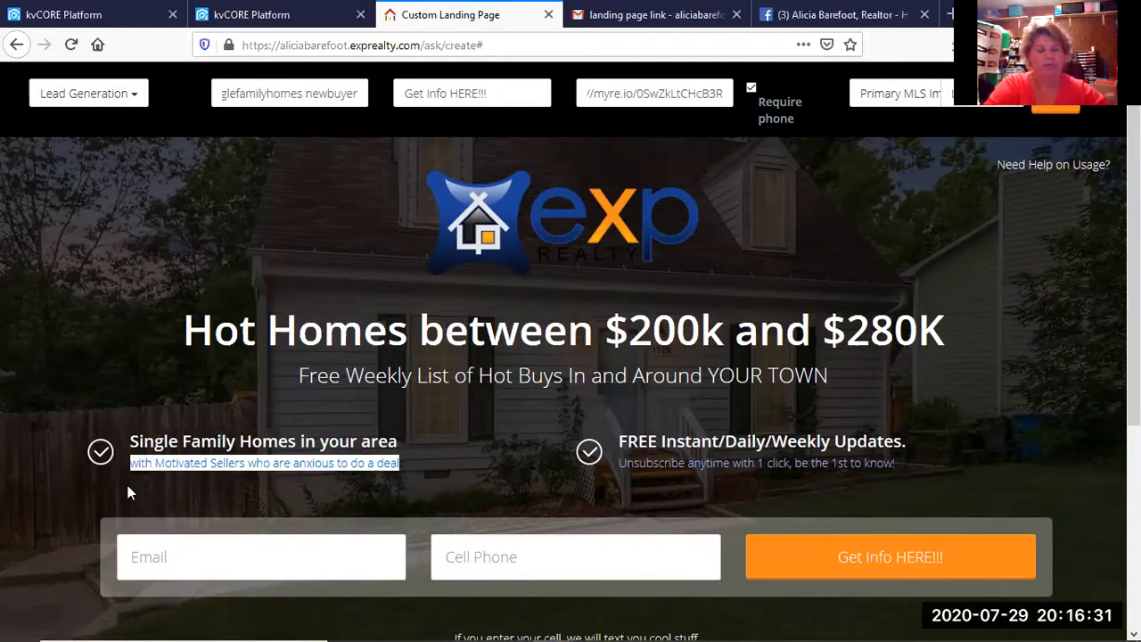
pyautogui.write('Check out ')
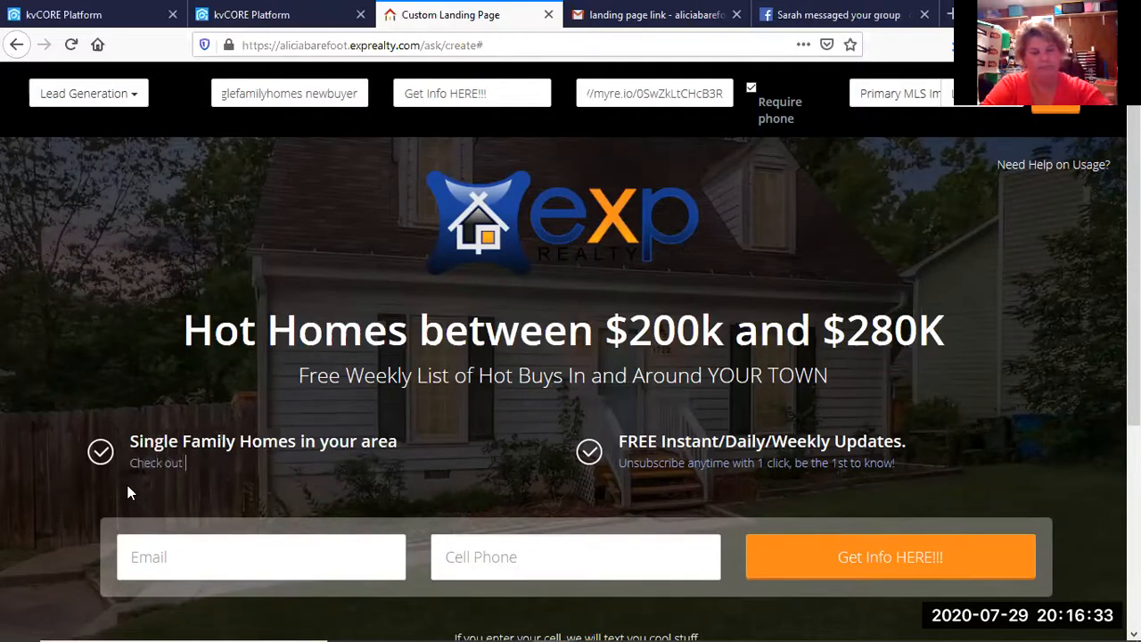
pyautogui.write('the homes in yo')
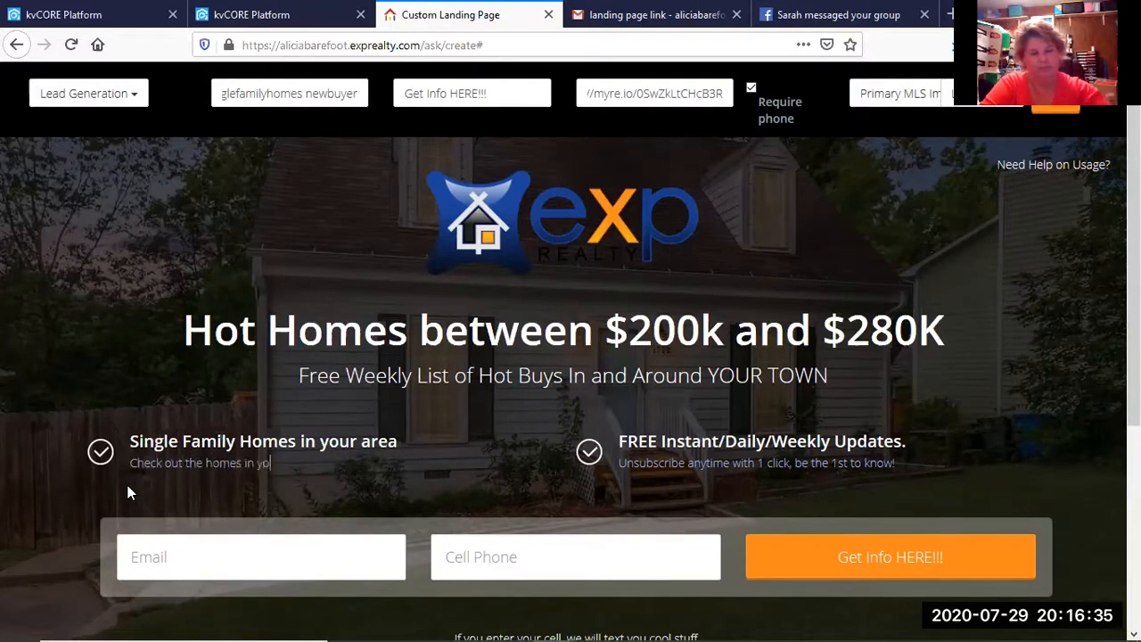
pyautogui.write('ur backyard')
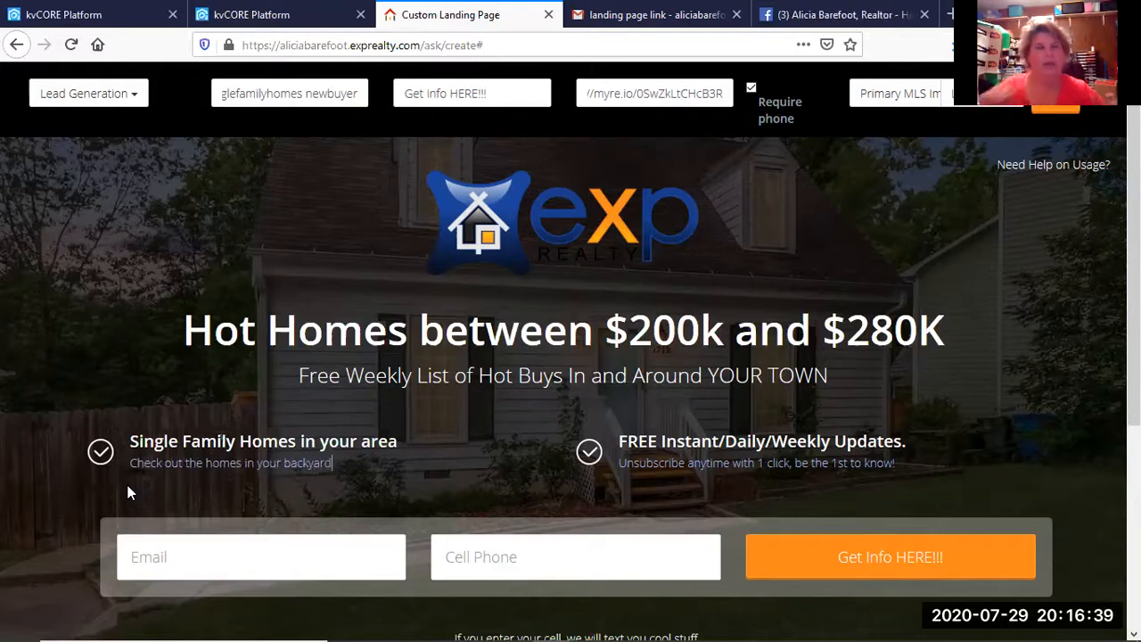
pyautogui.scroll(-3, 526, 499)
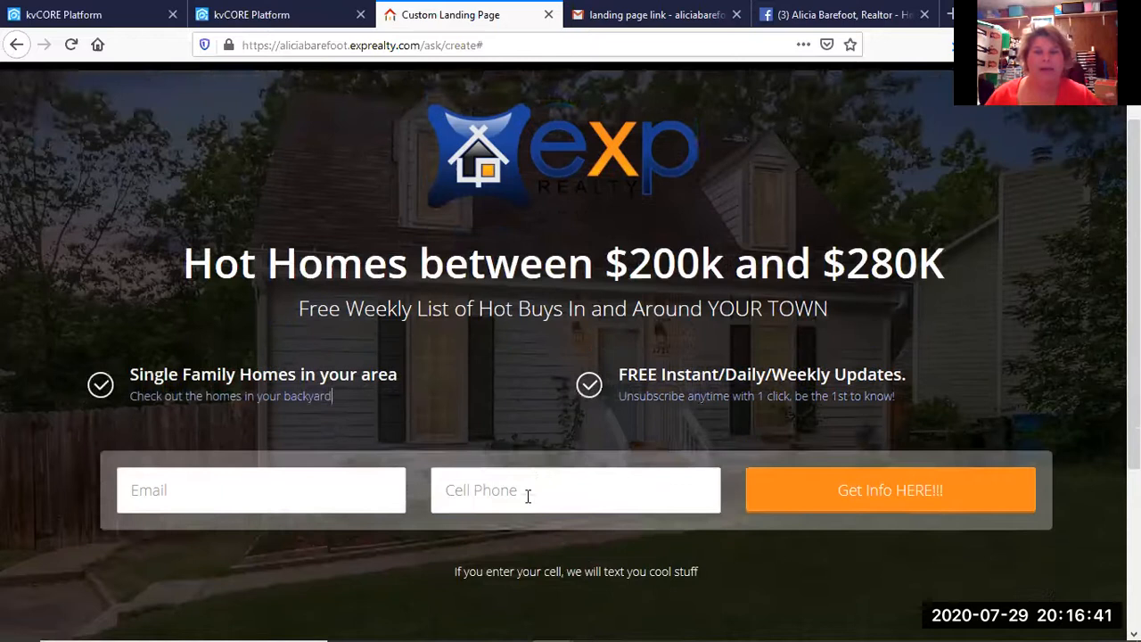
pyautogui.scroll(3, 526, 501)
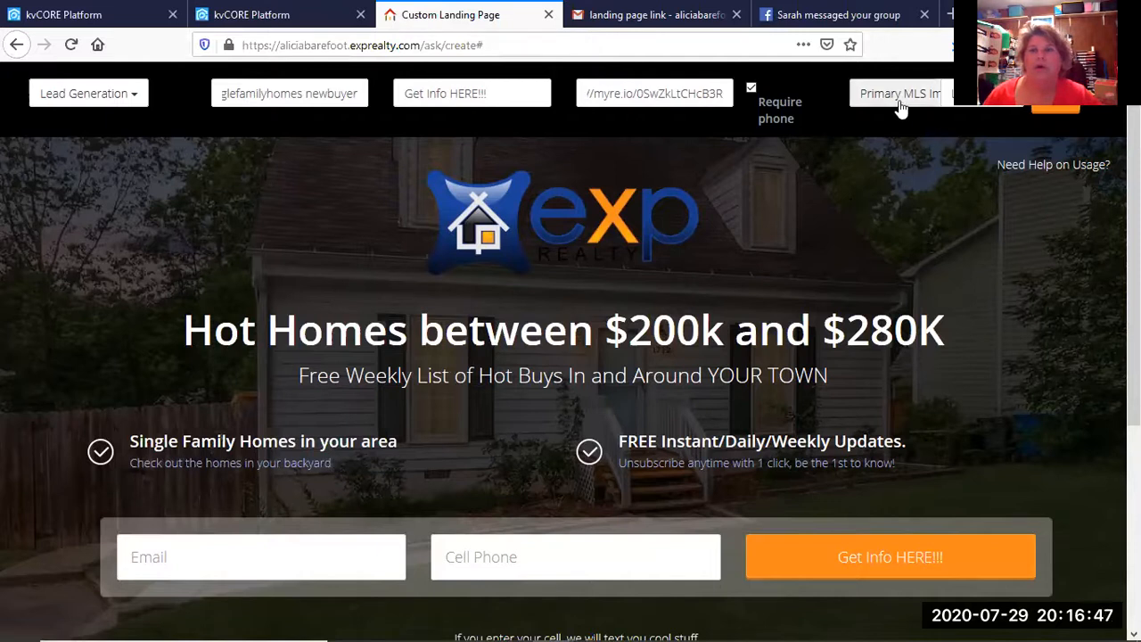
# Set the Lead Type to Buyer and save, bringing up the finalize warning.
pyautogui.click(997, 104)
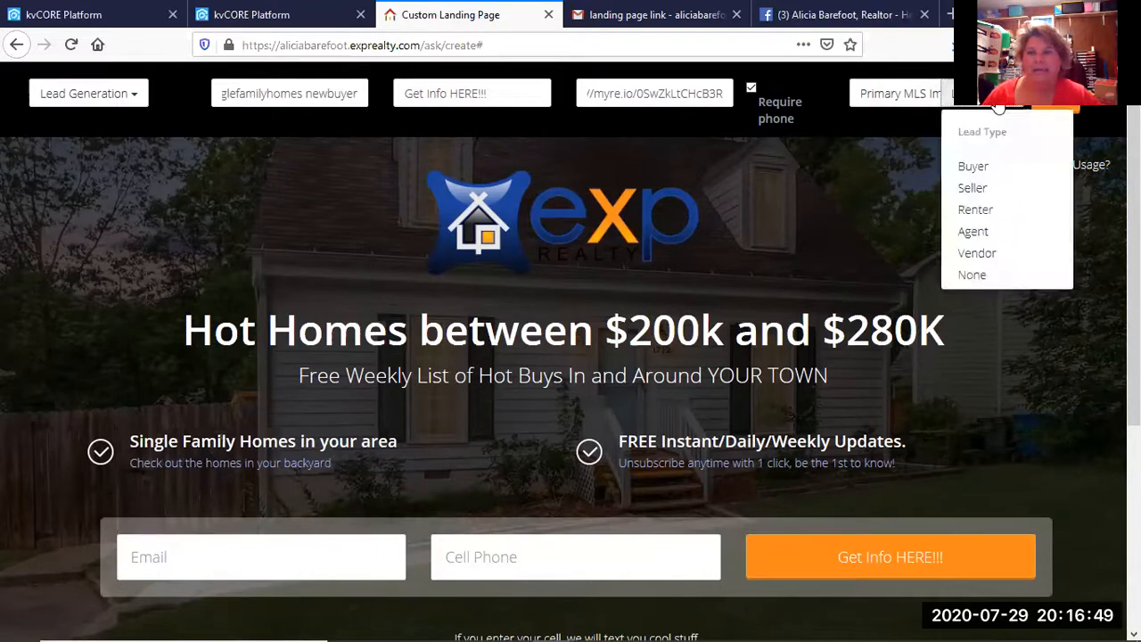
pyautogui.click(974, 167)
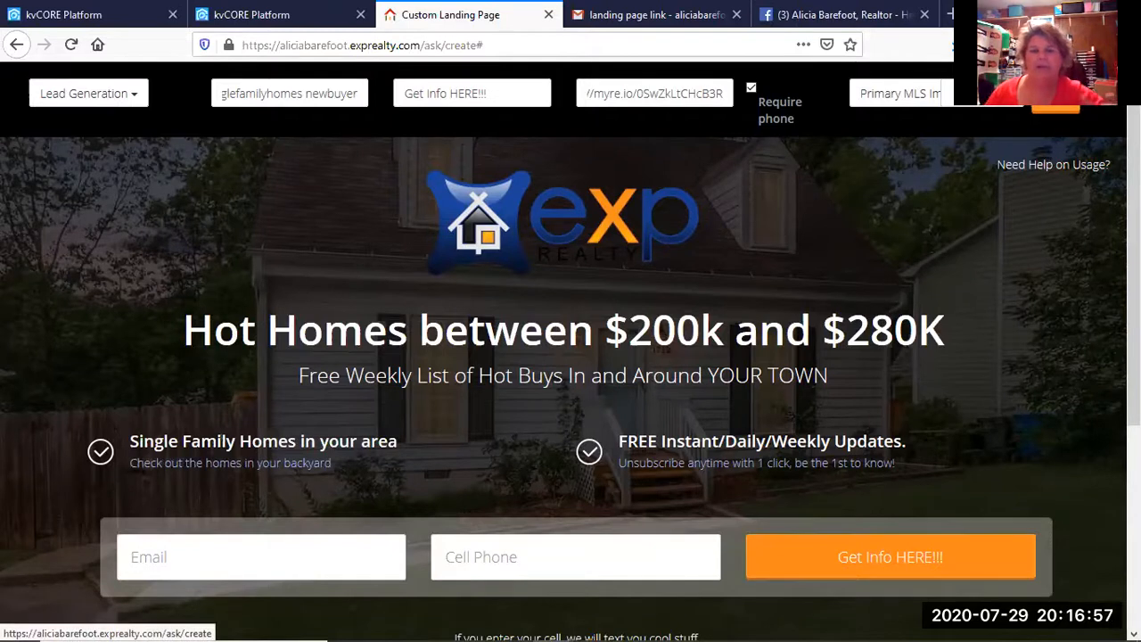
pyautogui.click(1051, 104)
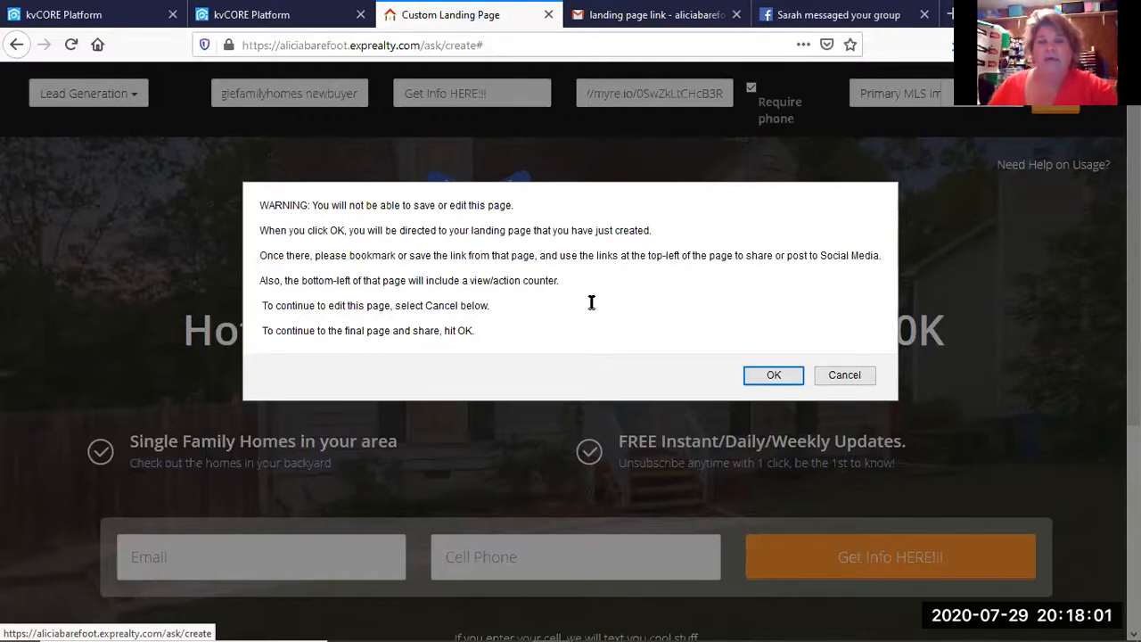
# Confirm publishing the Hot Homes page, then bookmark it in the Landing pages folder.
pyautogui.click(774, 375)
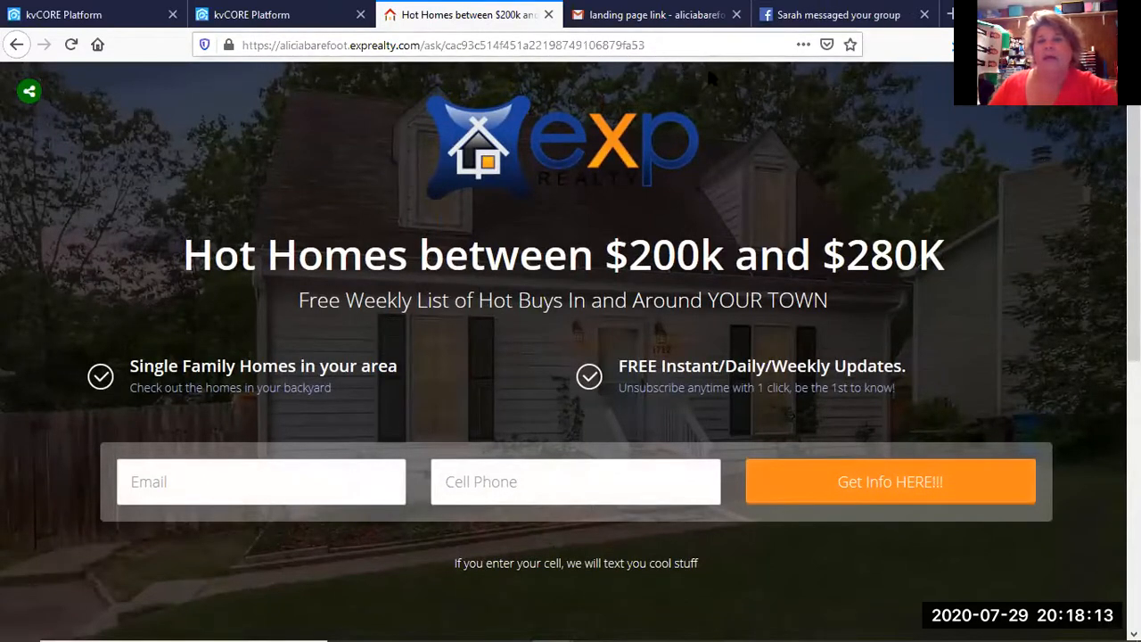
pyautogui.click(850, 46)
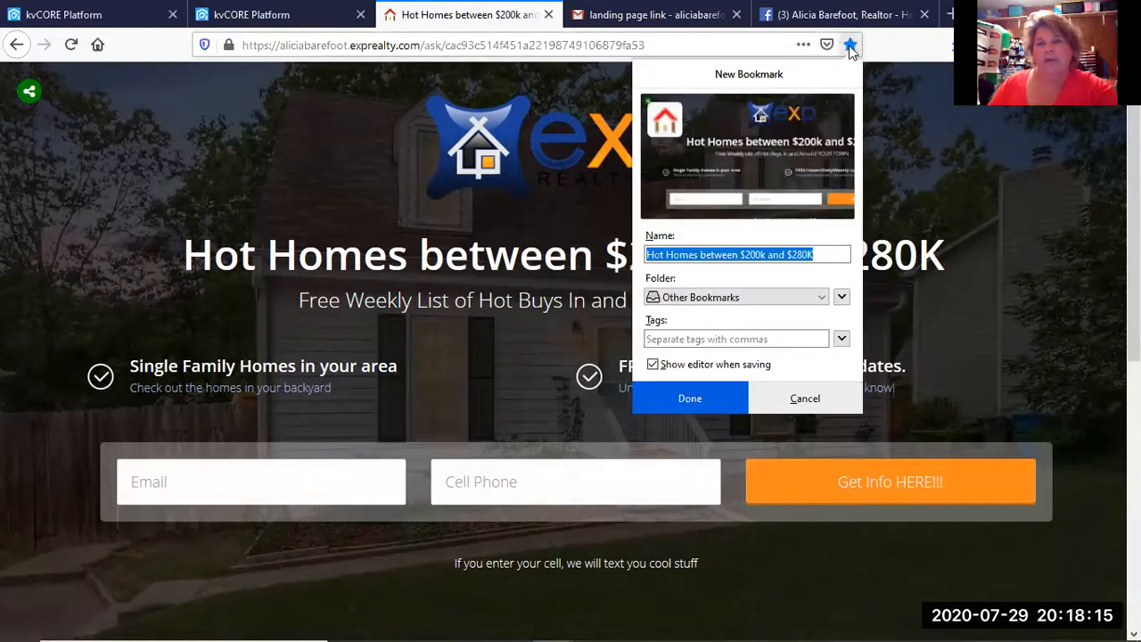
pyautogui.click(753, 297)
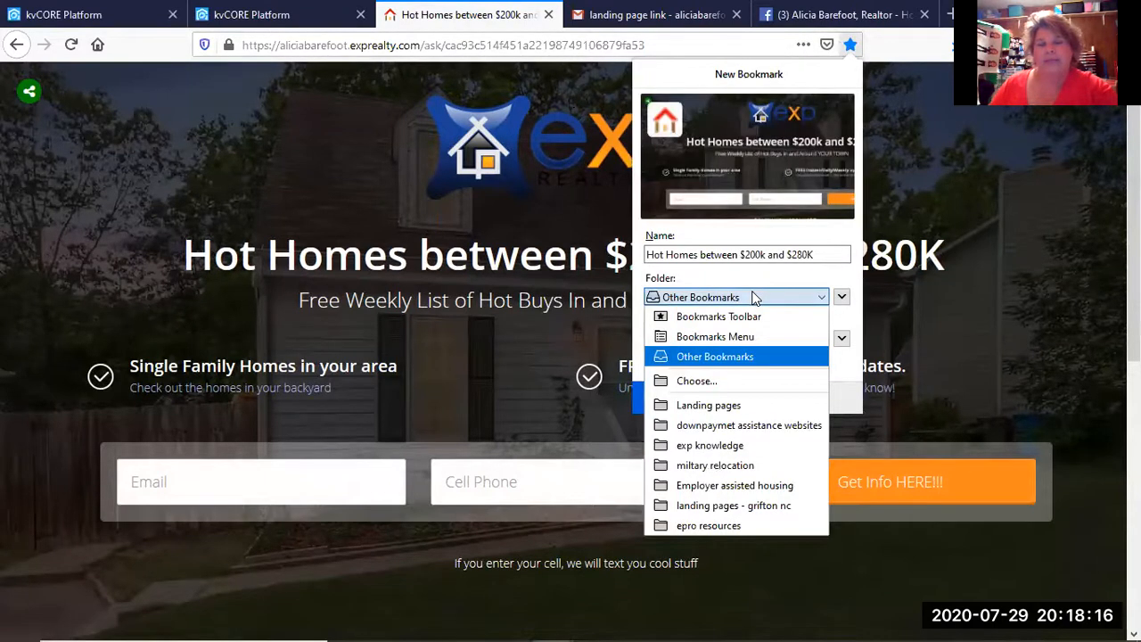
pyautogui.click(708, 407)
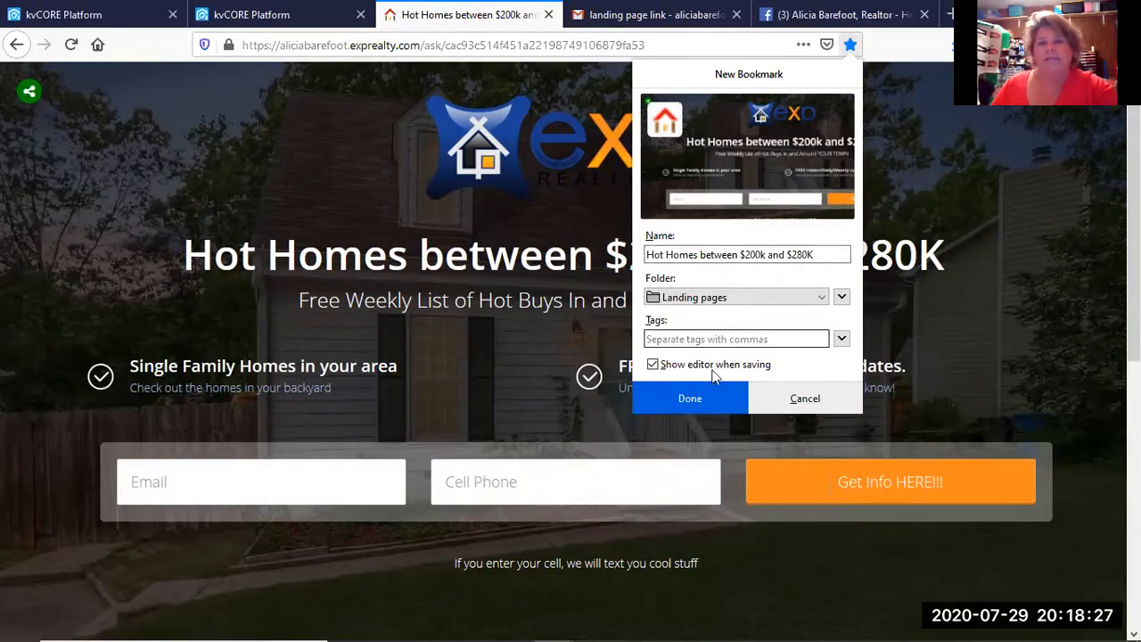
pyautogui.click(695, 398)
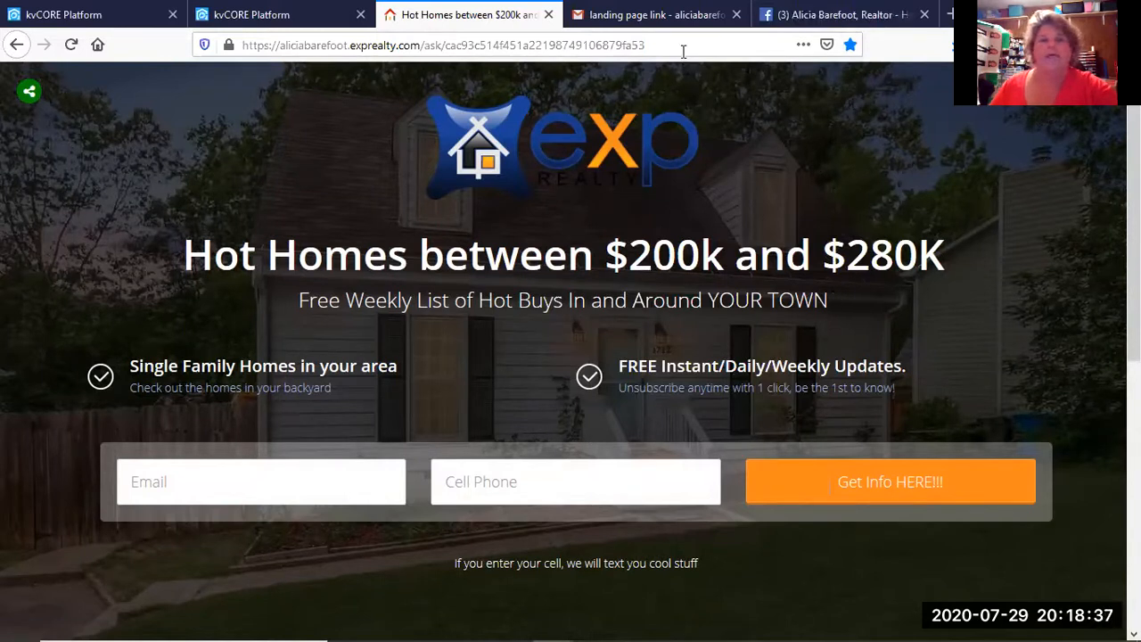
# Select the live page's web address, then deselect it and dismiss the address suggestions.
pyautogui.moveTo(657, 42); pyautogui.dragTo(238, 66)
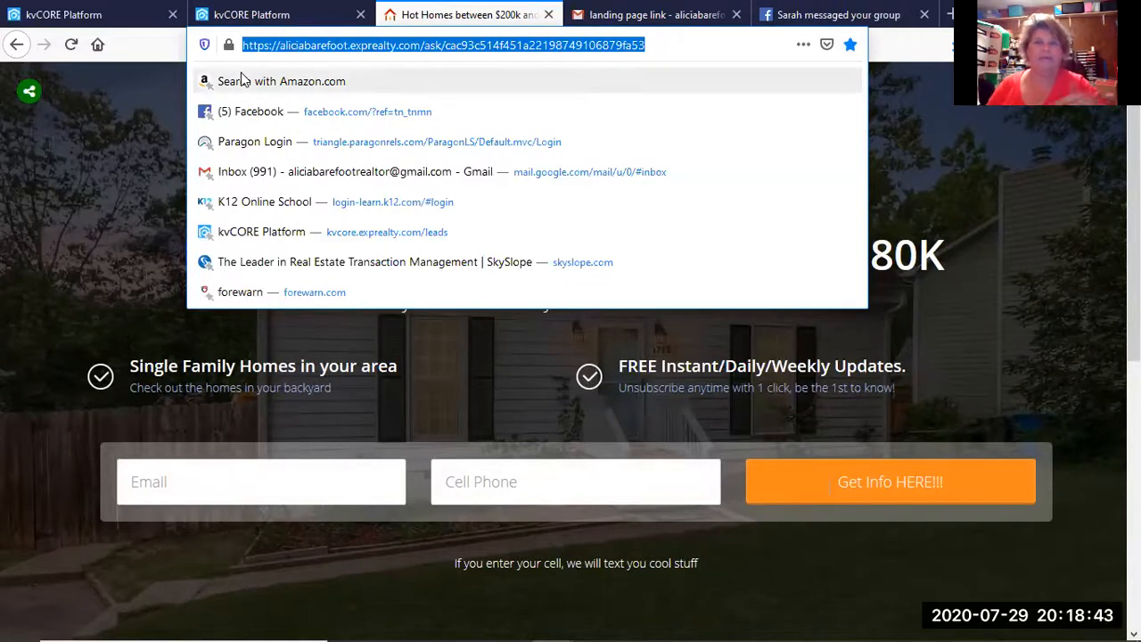
pyautogui.click(661, 40)
pyautogui.click(968, 125)
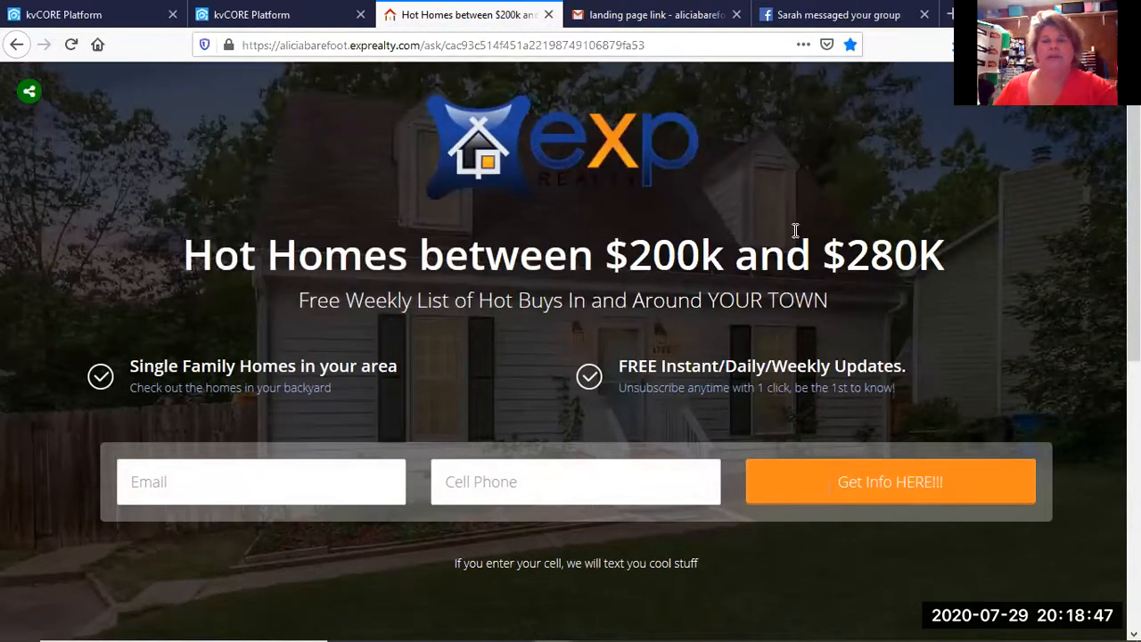
# Fill the Email field with the suggested test e-mail and type a test cell phone number.
pyautogui.click(285, 482)
pyautogui.write('alicia')
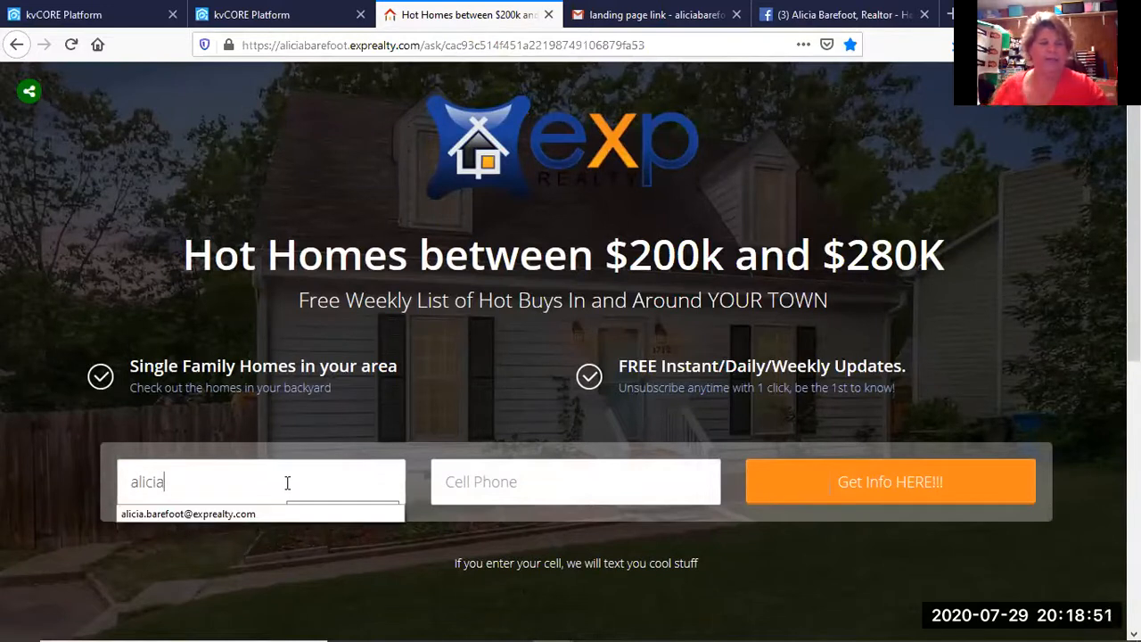
pyautogui.click(252, 514)
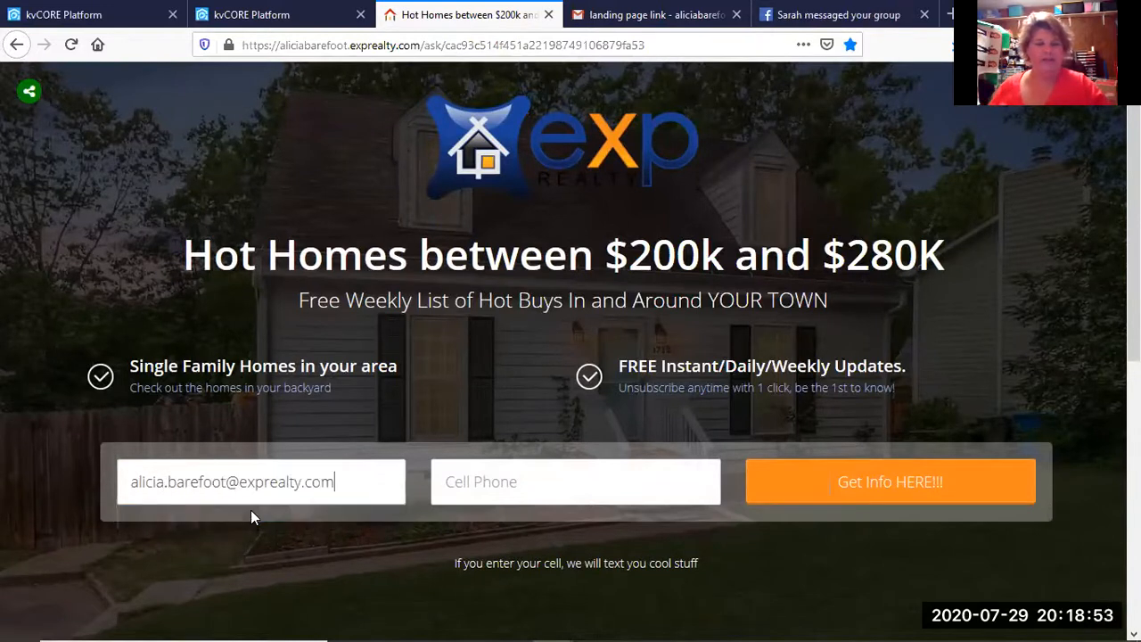
pyautogui.click(541, 489)
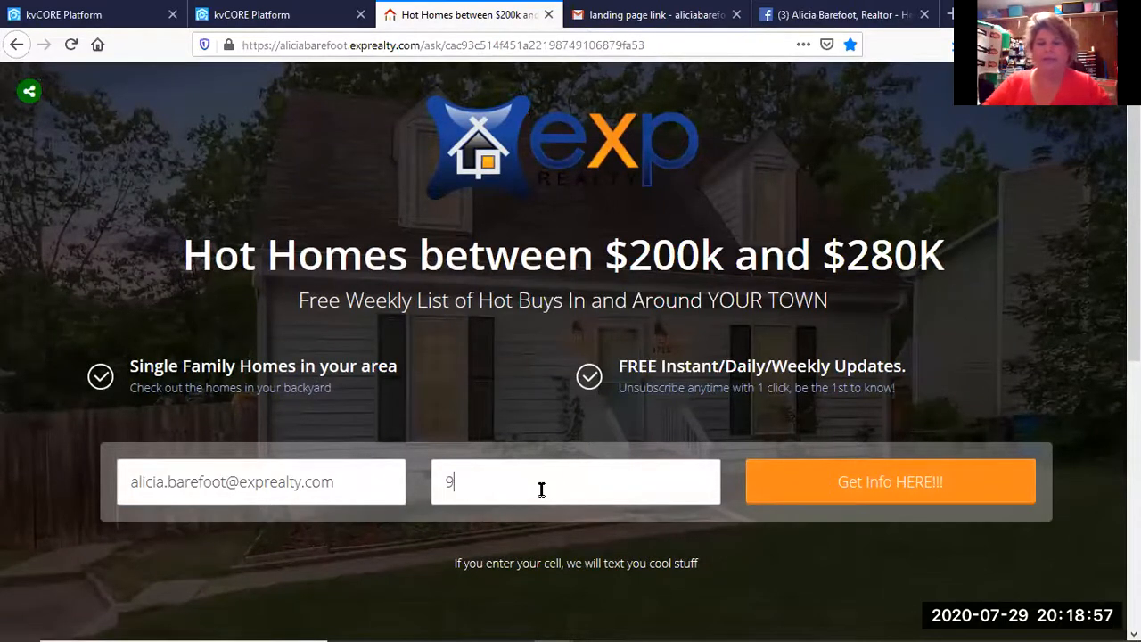
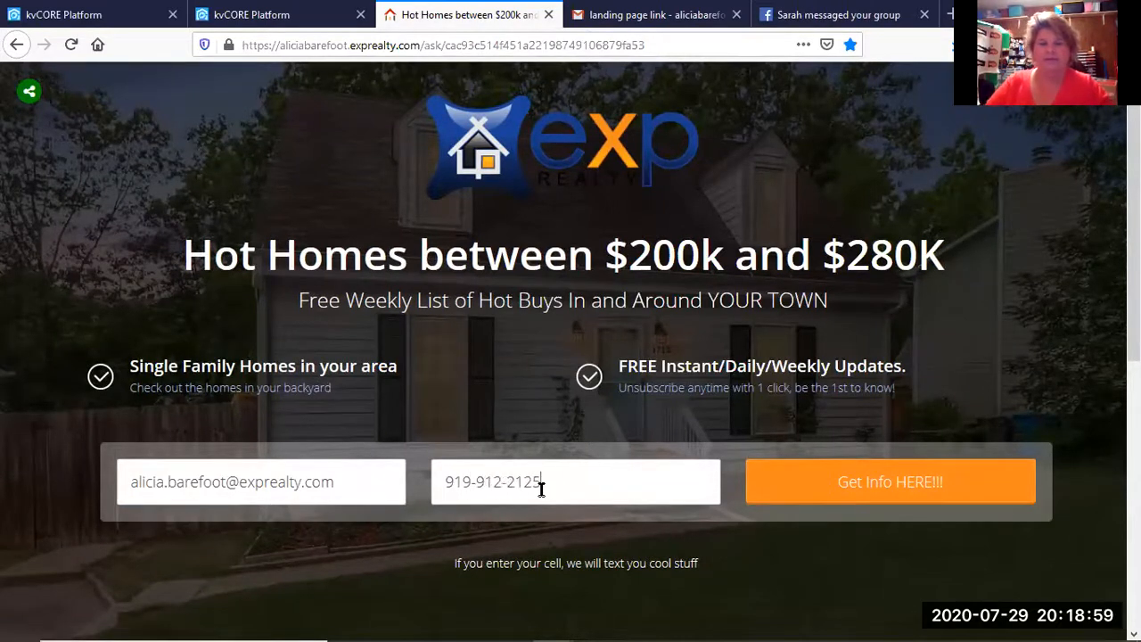
# Submit the form via 'Get Info HERE!!!' and review the 7 listings from $215,000 to $278,988.
pyautogui.click(883, 496)
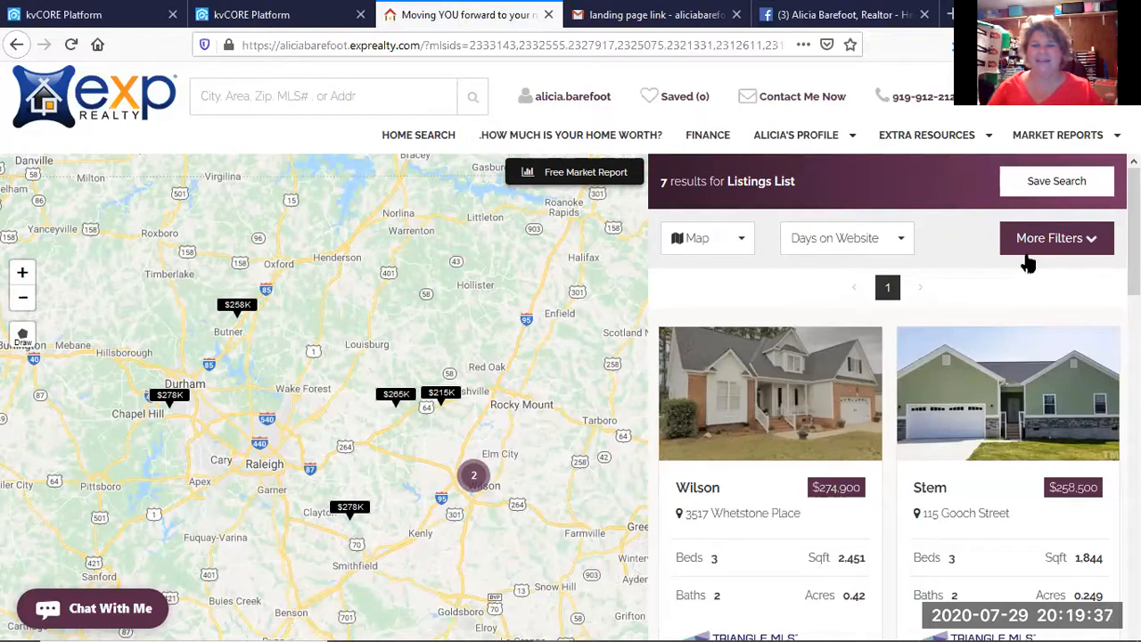
pyautogui.scroll(-10, 784, 437)
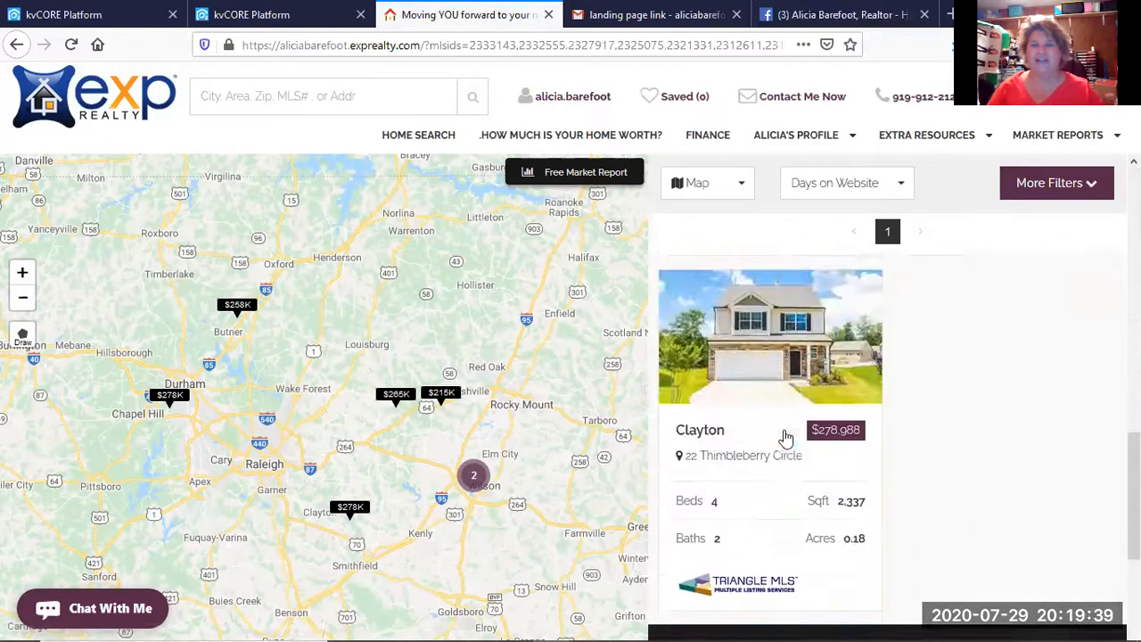
pyautogui.scroll(-2, 785, 437)
pyautogui.scroll(4, 785, 437)
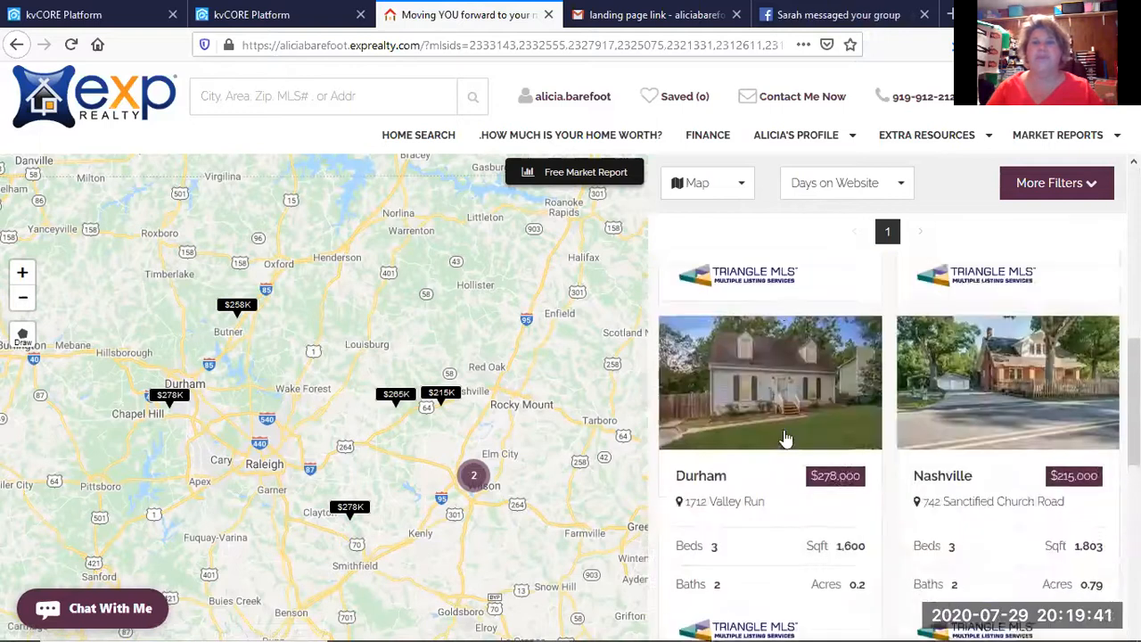
pyautogui.scroll(5, 784, 438)
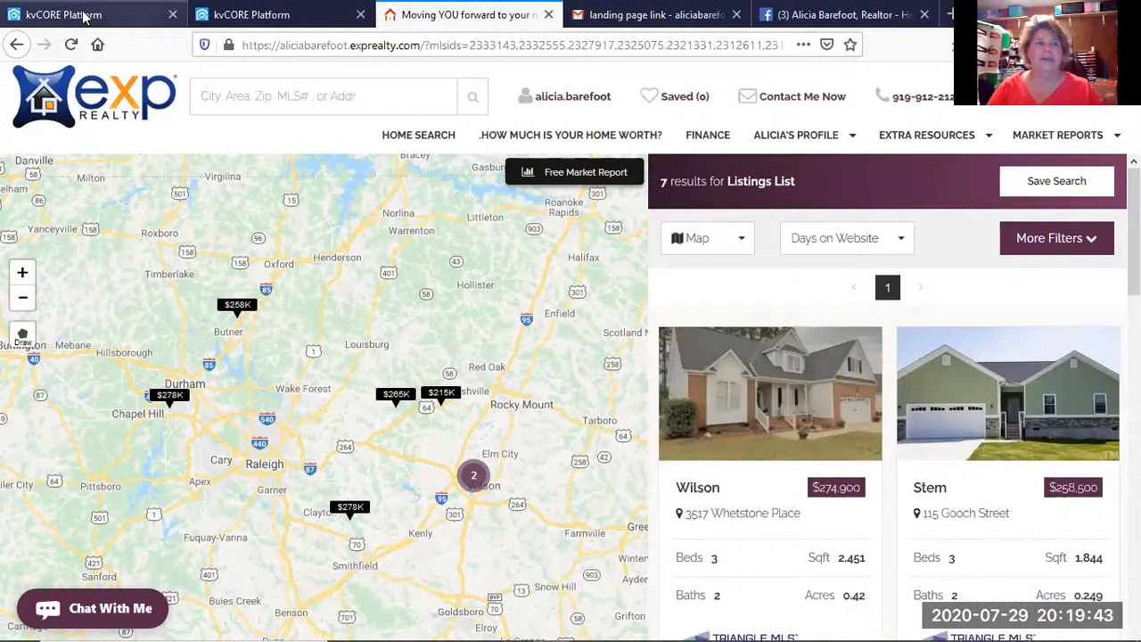
# Switch to the back-office tab and open the Dashboard showing the new Buyer lead.
pyautogui.click(83, 16)
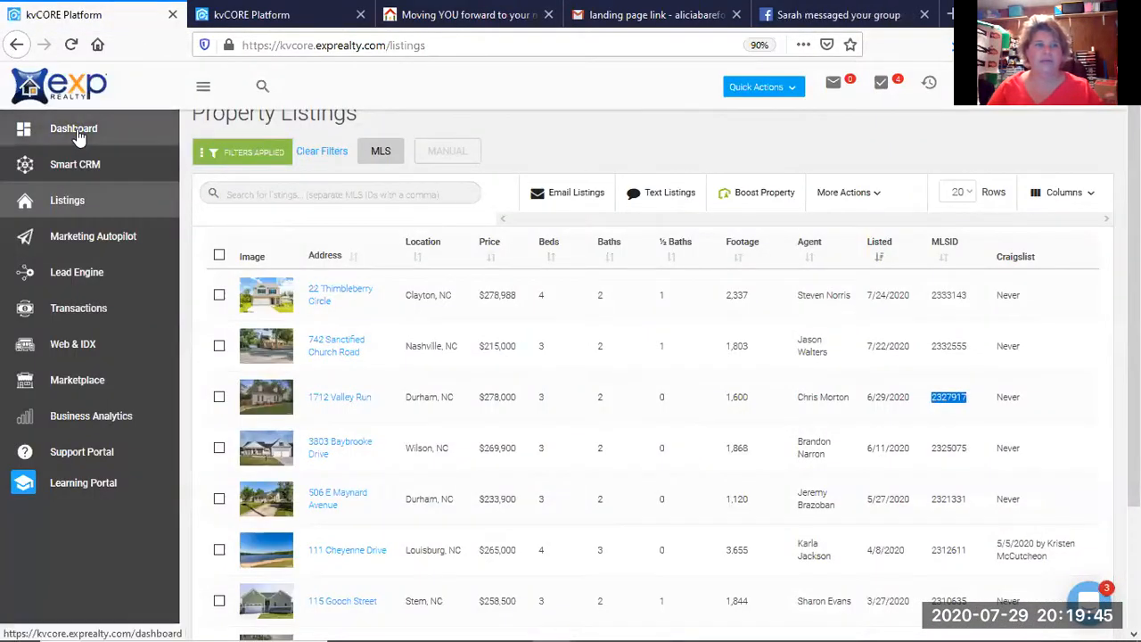
pyautogui.click(75, 131)
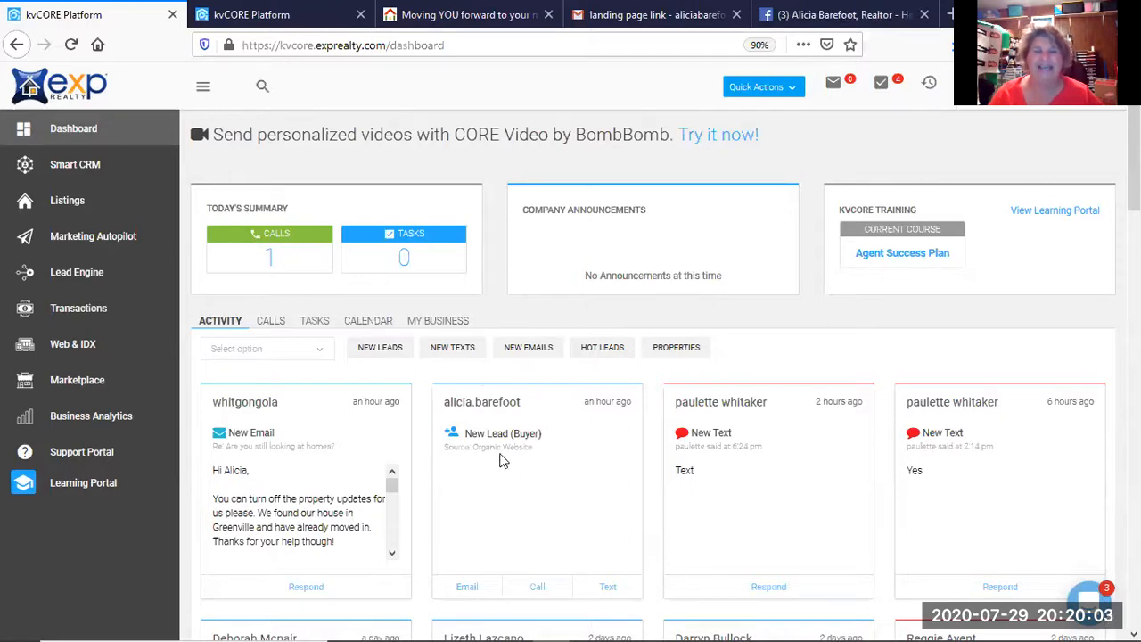
pyautogui.click(490, 403)
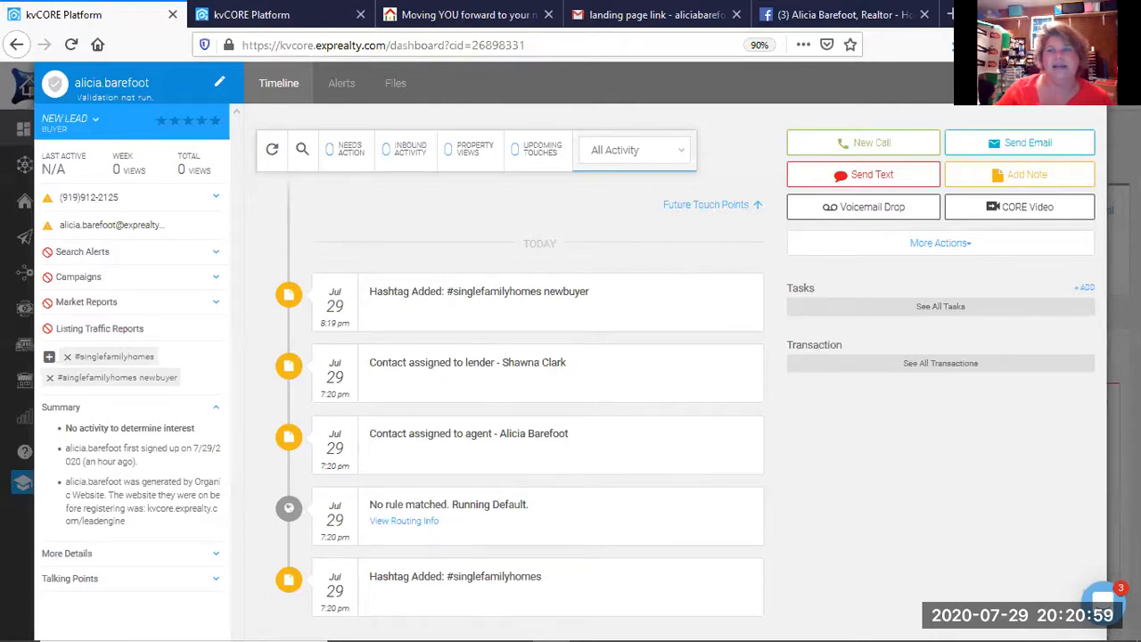
pyautogui.click(1086, 83)
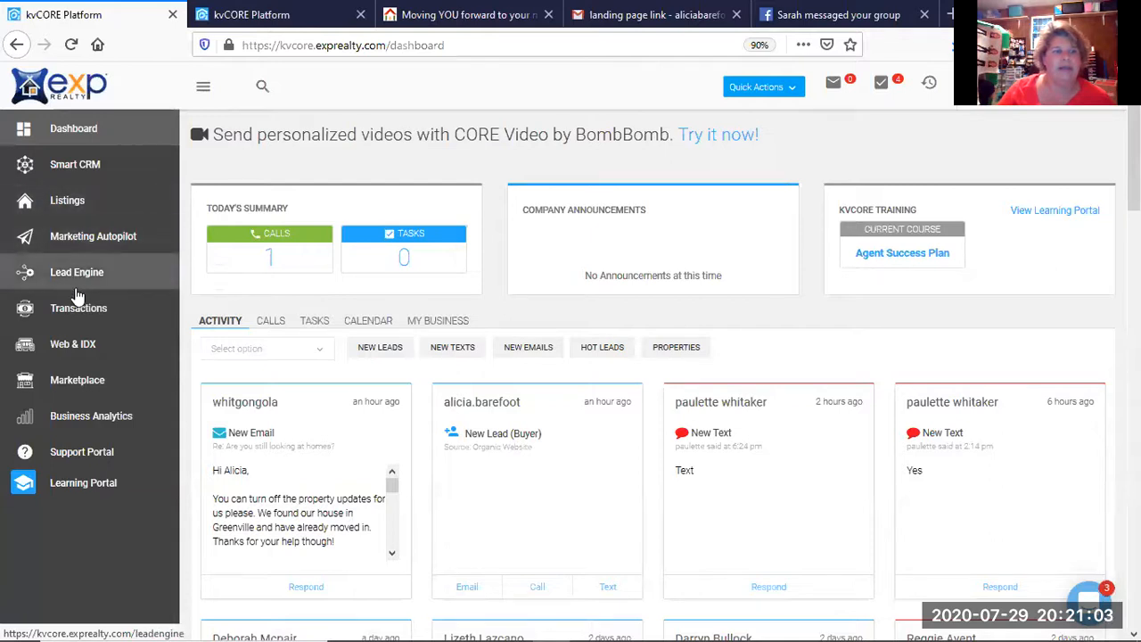
pyautogui.click(80, 168)
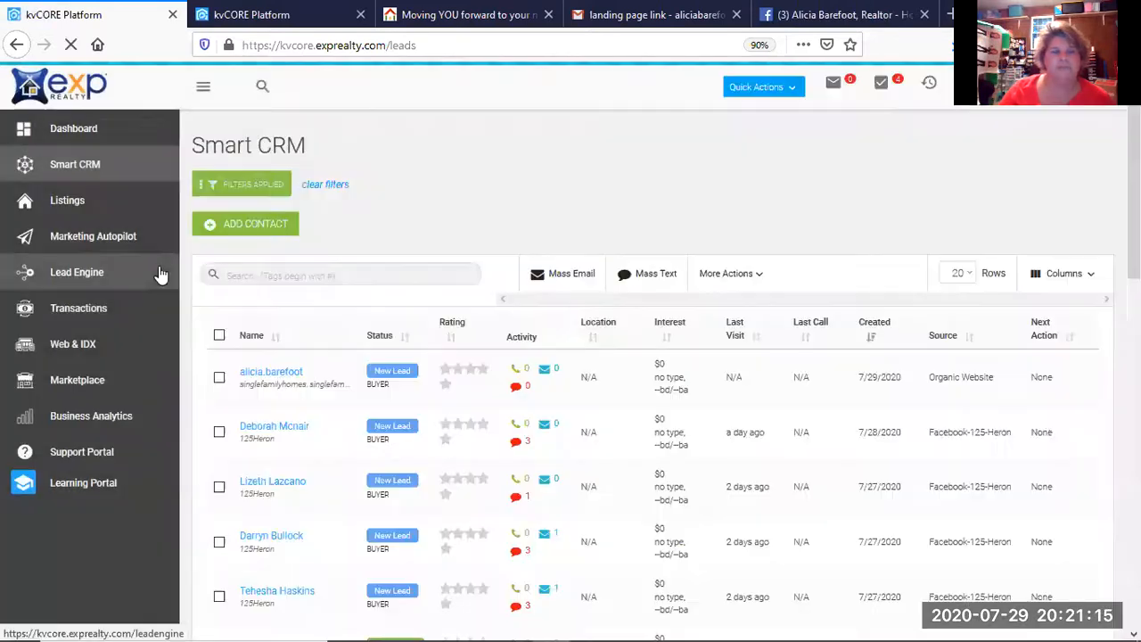
pyautogui.scroll(-3, 156, 269)
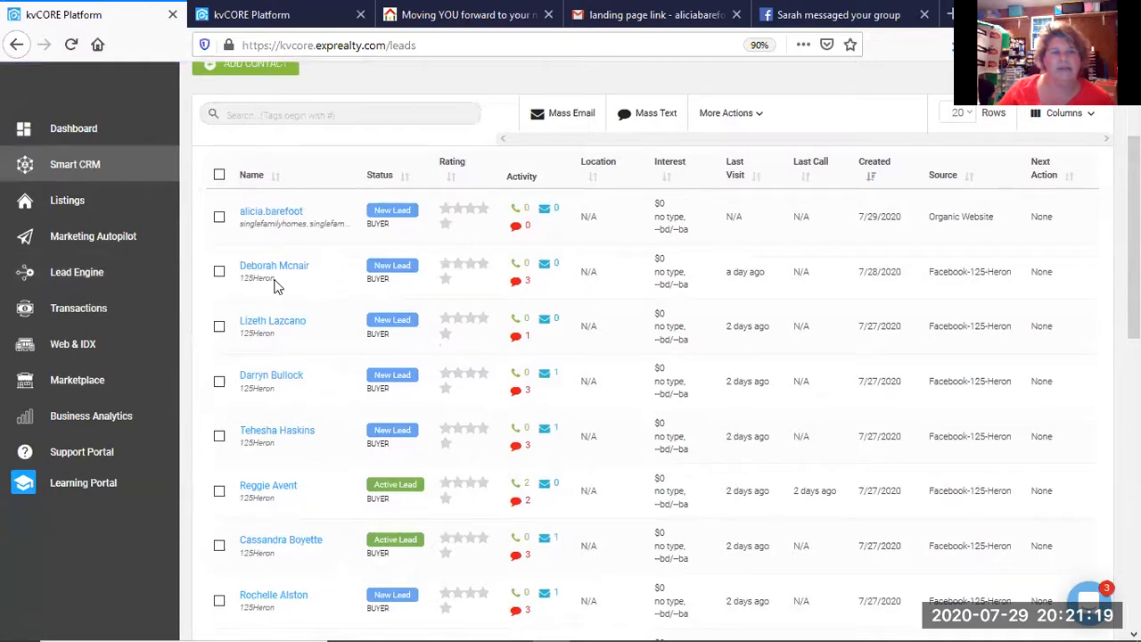
pyautogui.moveTo(271, 278); pyautogui.dragTo(244, 285)
pyautogui.scroll(-3, 264, 319)
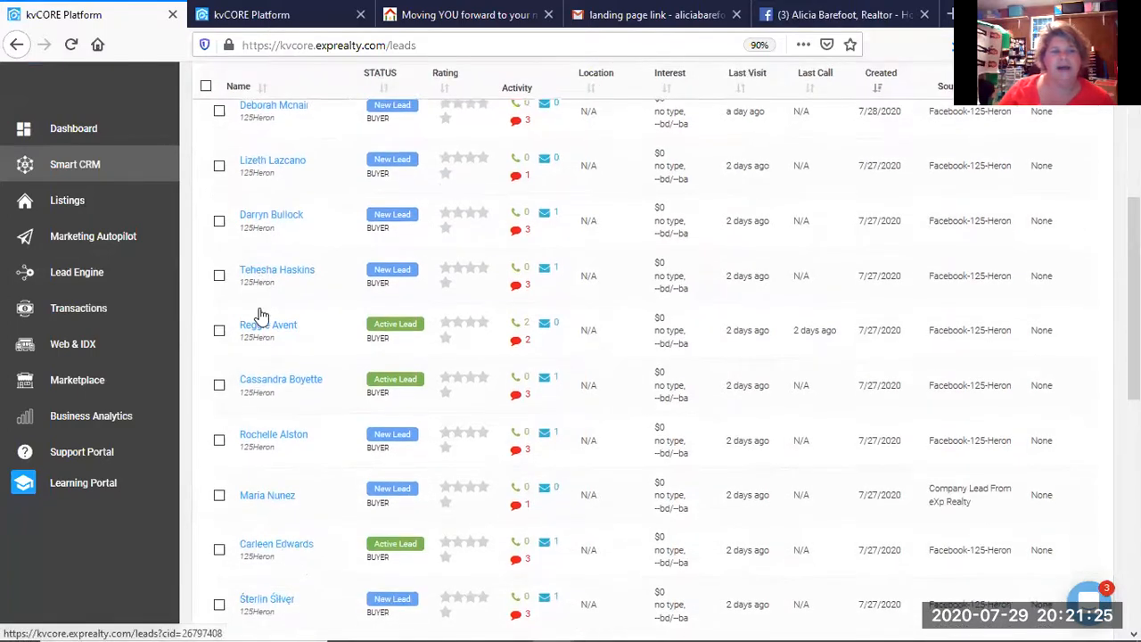
pyautogui.scroll(-8, 261, 317)
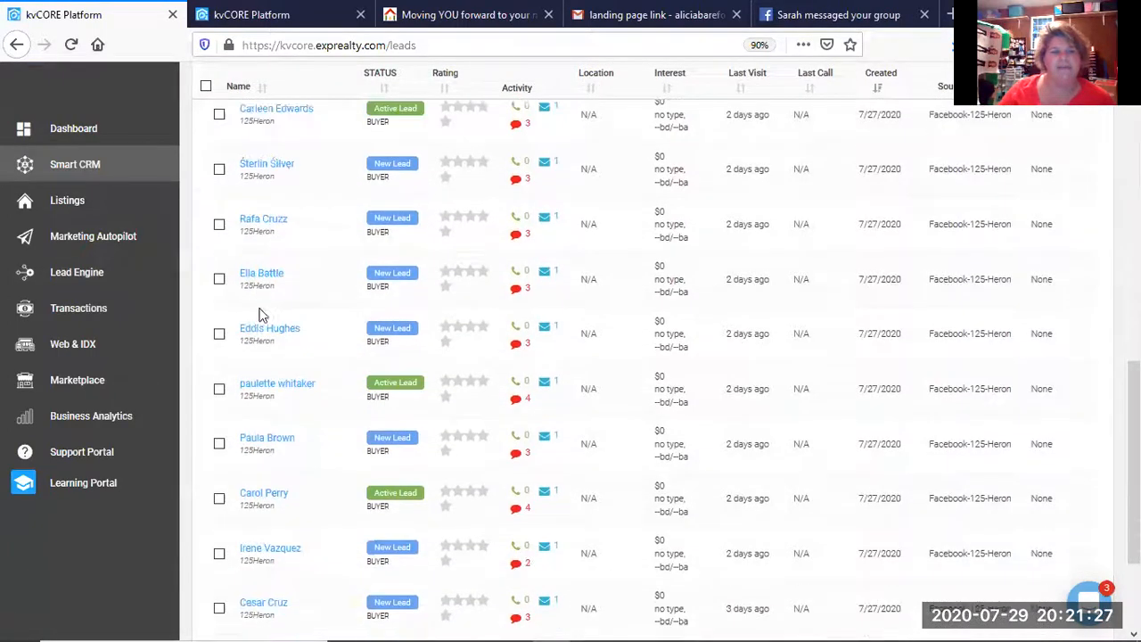
pyautogui.scroll(-3, 261, 314)
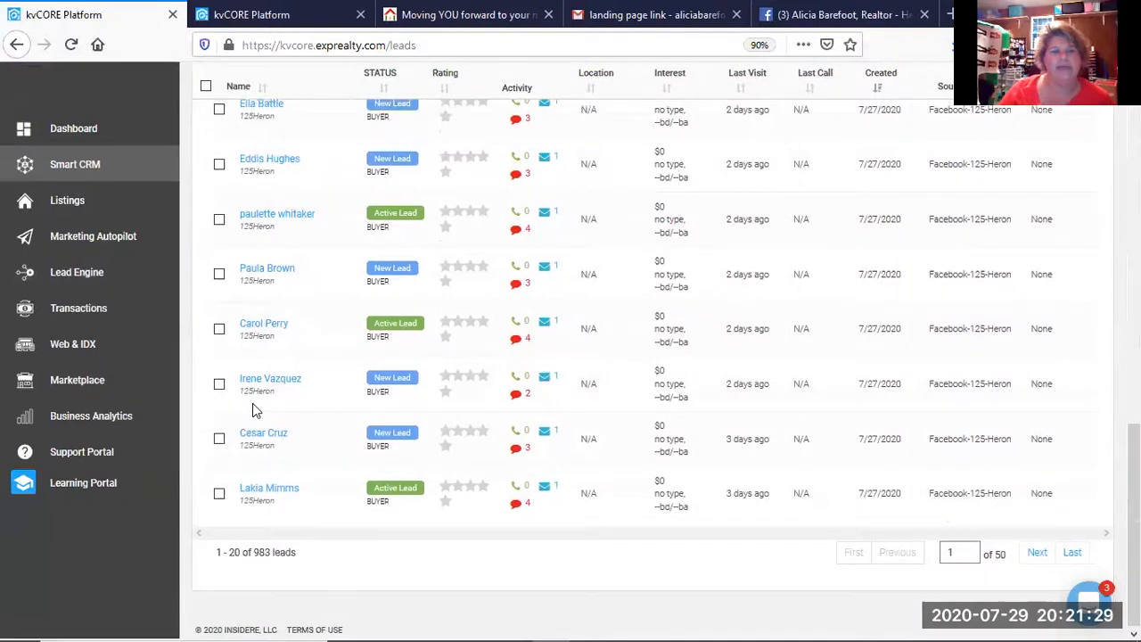
pyautogui.scroll(10, 255, 402)
pyautogui.scroll(7, 255, 402)
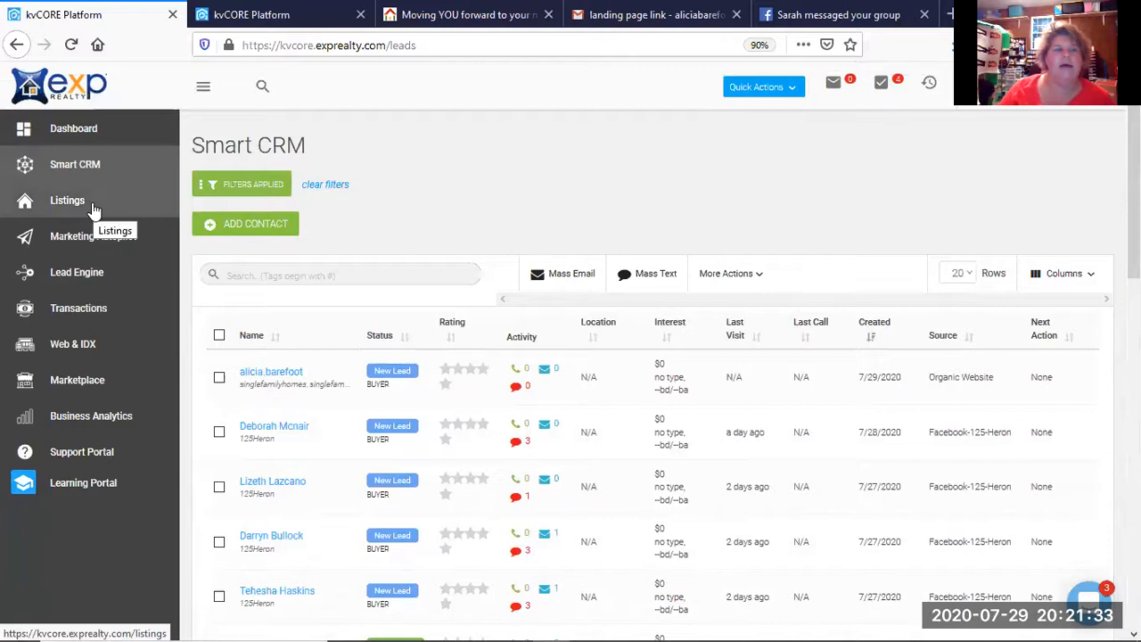
pyautogui.click(89, 138)
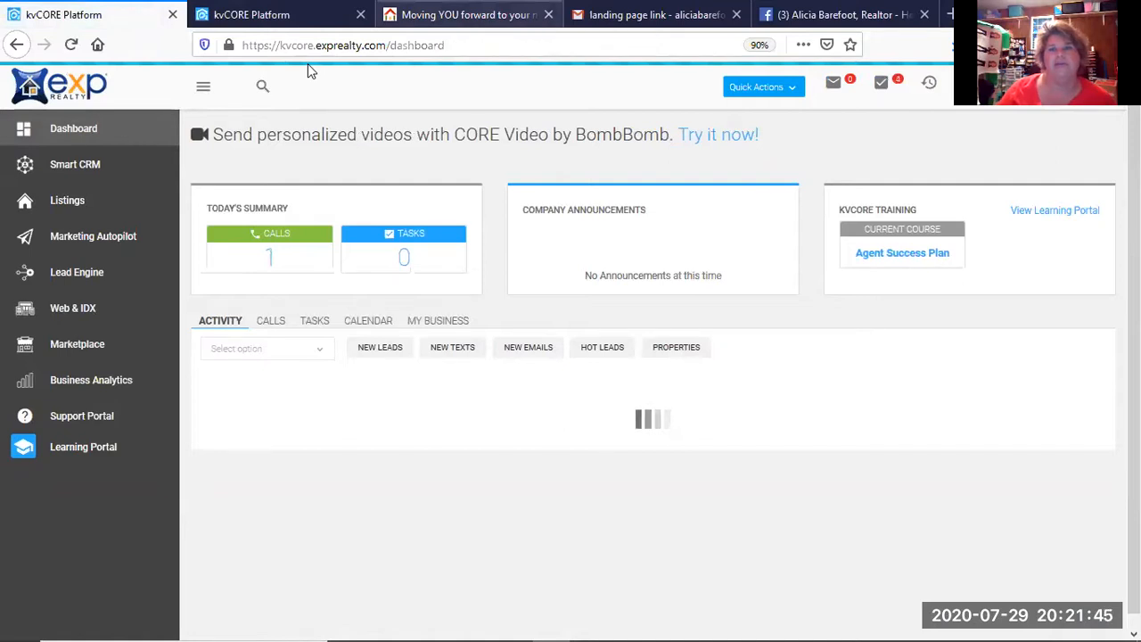
pyautogui.click(845, 16)
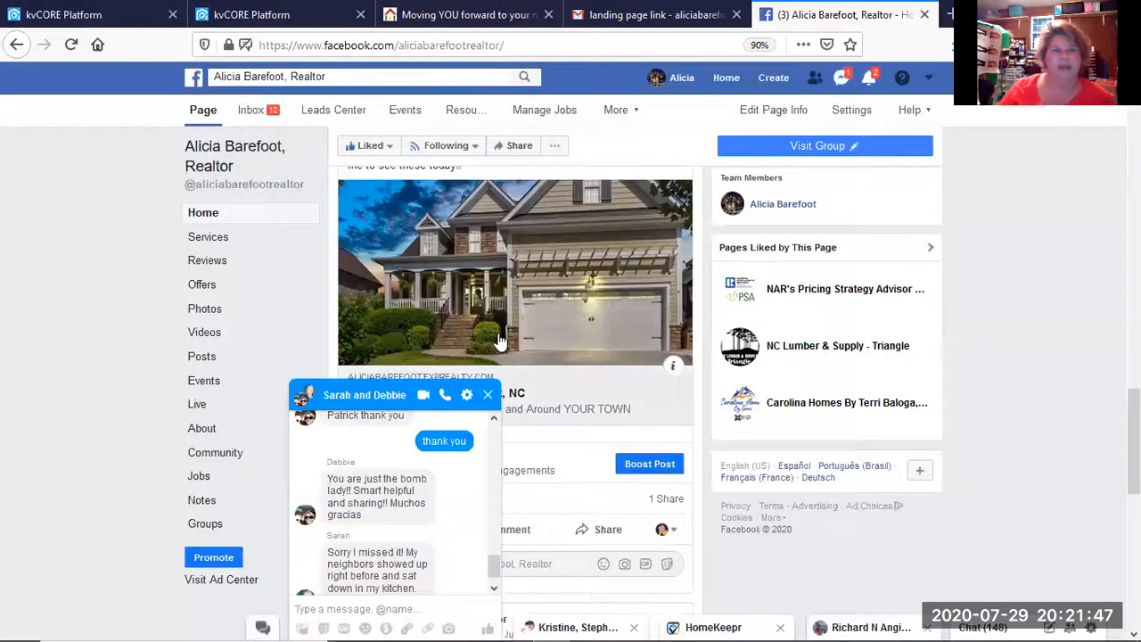
pyautogui.click(487, 395)
pyautogui.scroll(10, 426, 325)
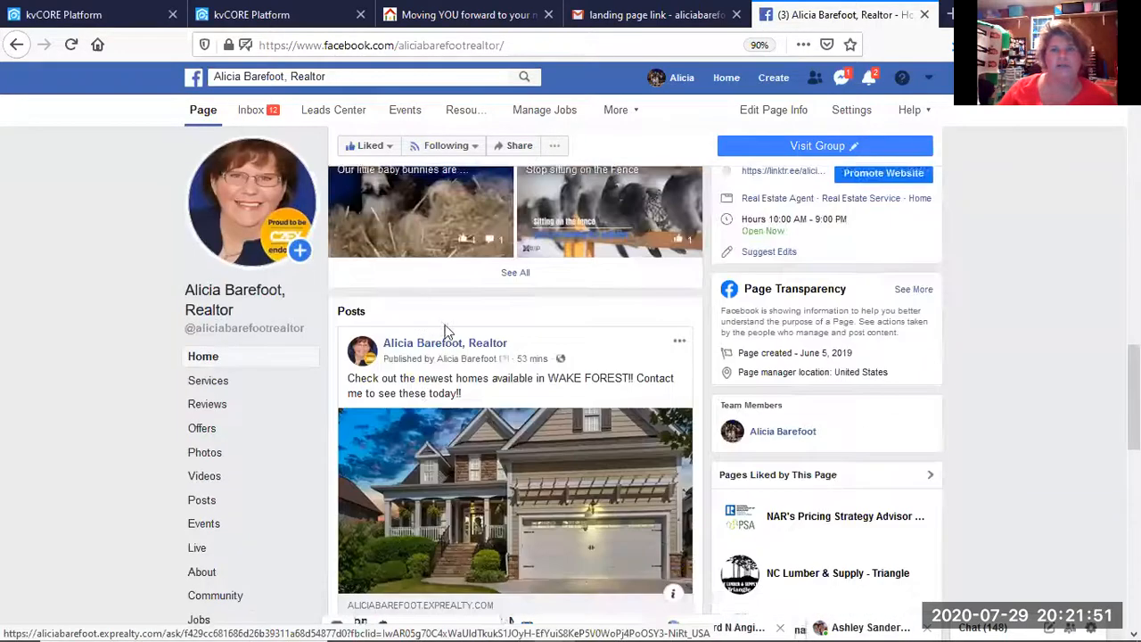
pyautogui.scroll(8, 158, 283)
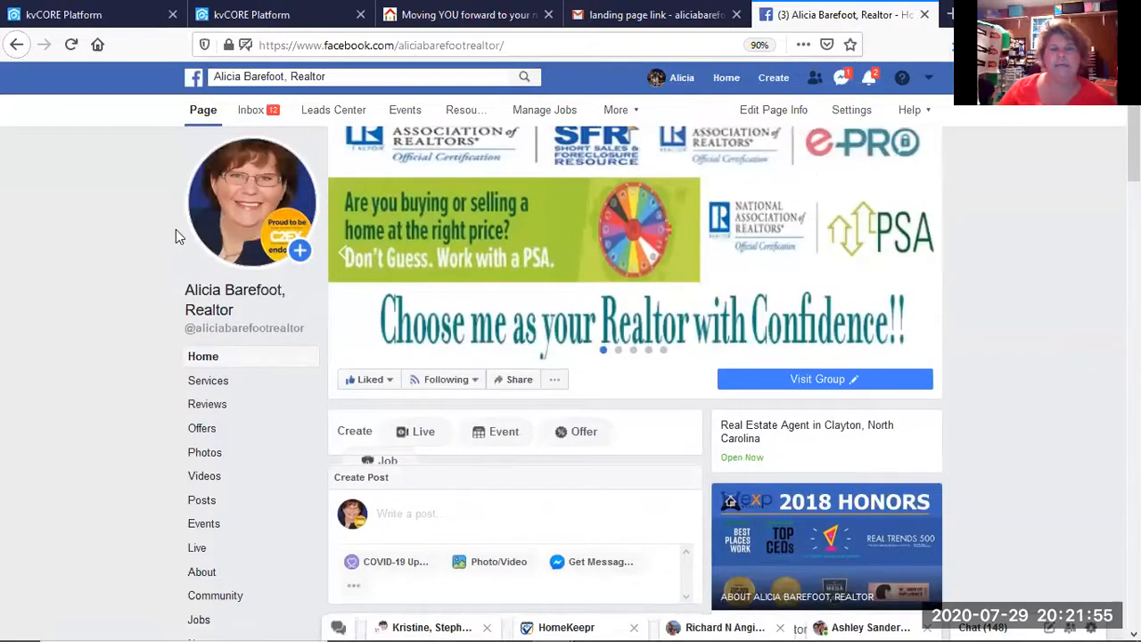
pyautogui.scroll(-8, 339, 285)
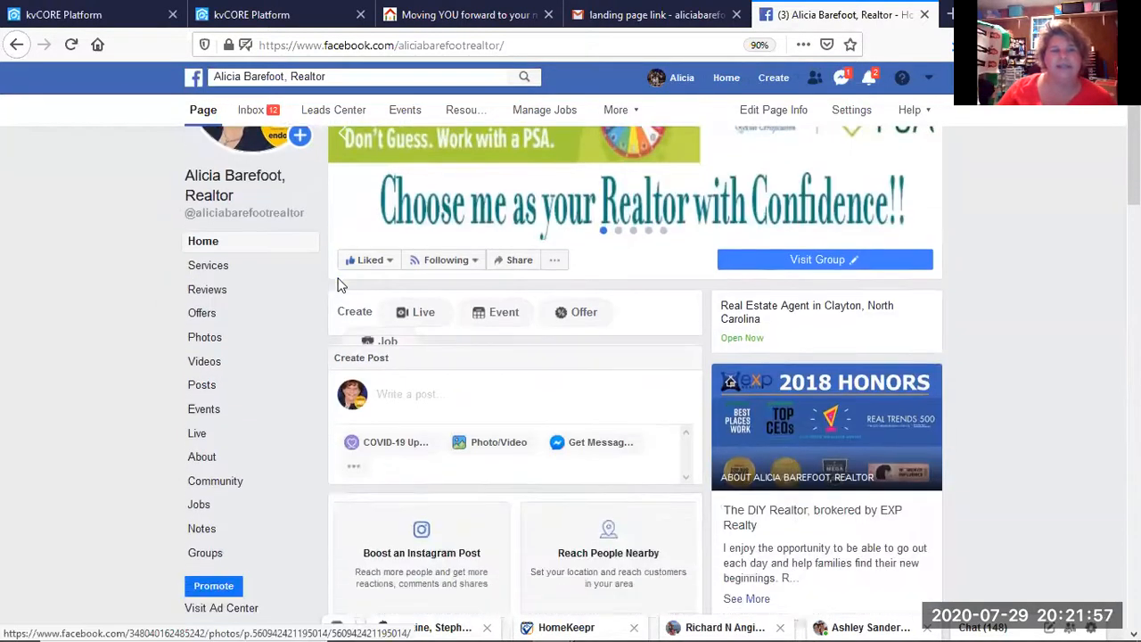
pyautogui.scroll(-10, 339, 285)
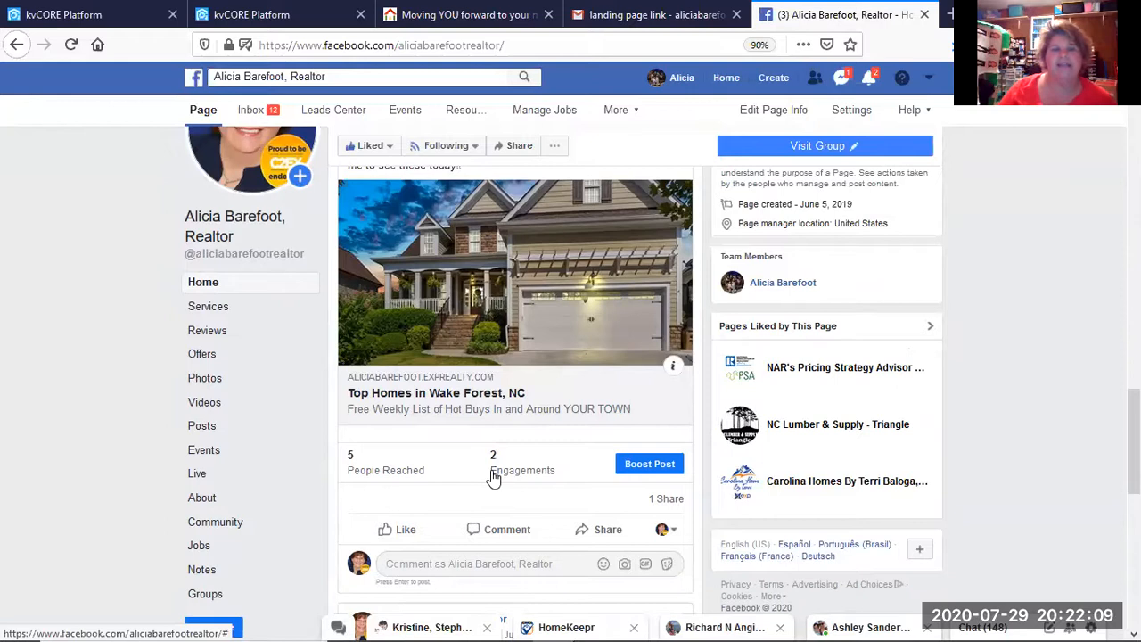
pyautogui.scroll(1, 496, 476)
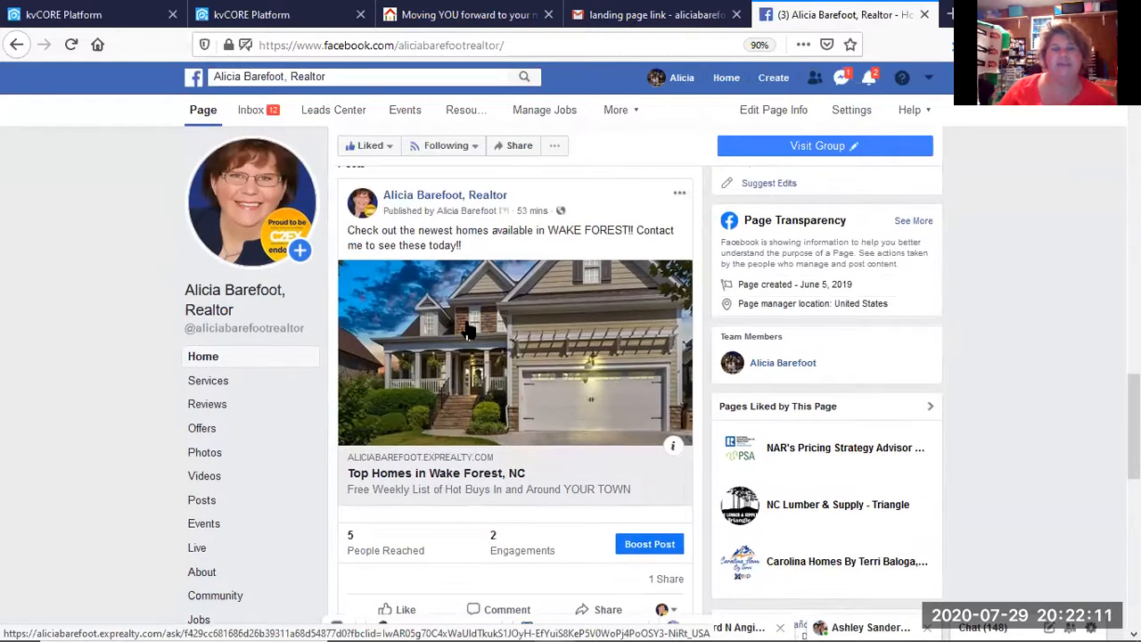
pyautogui.scroll(6, 467, 331)
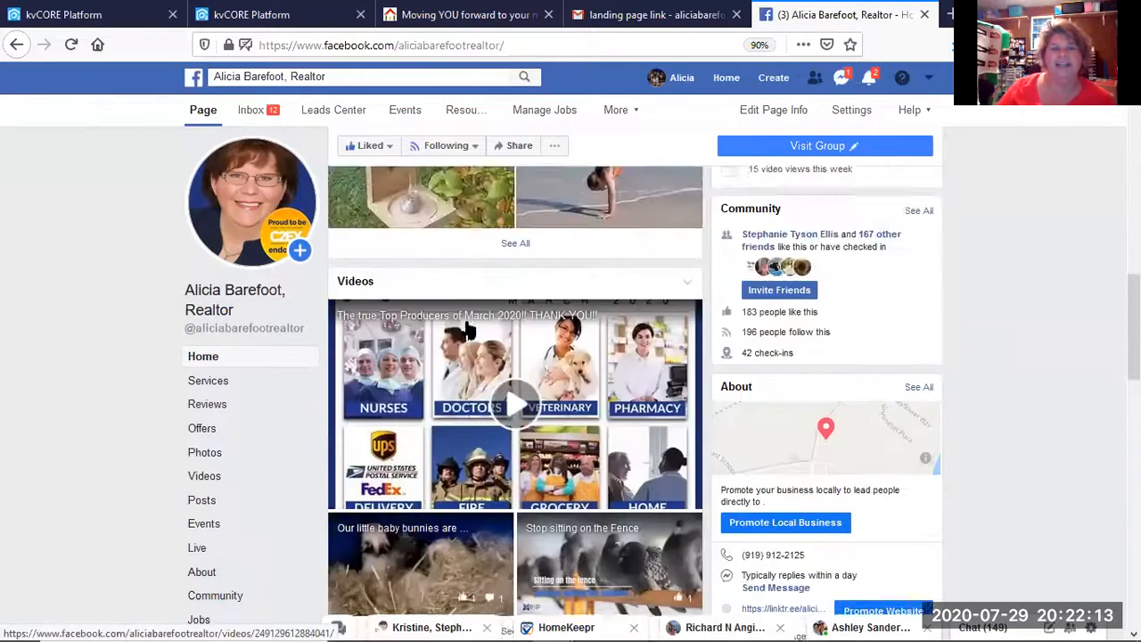
pyautogui.scroll(8, 464, 328)
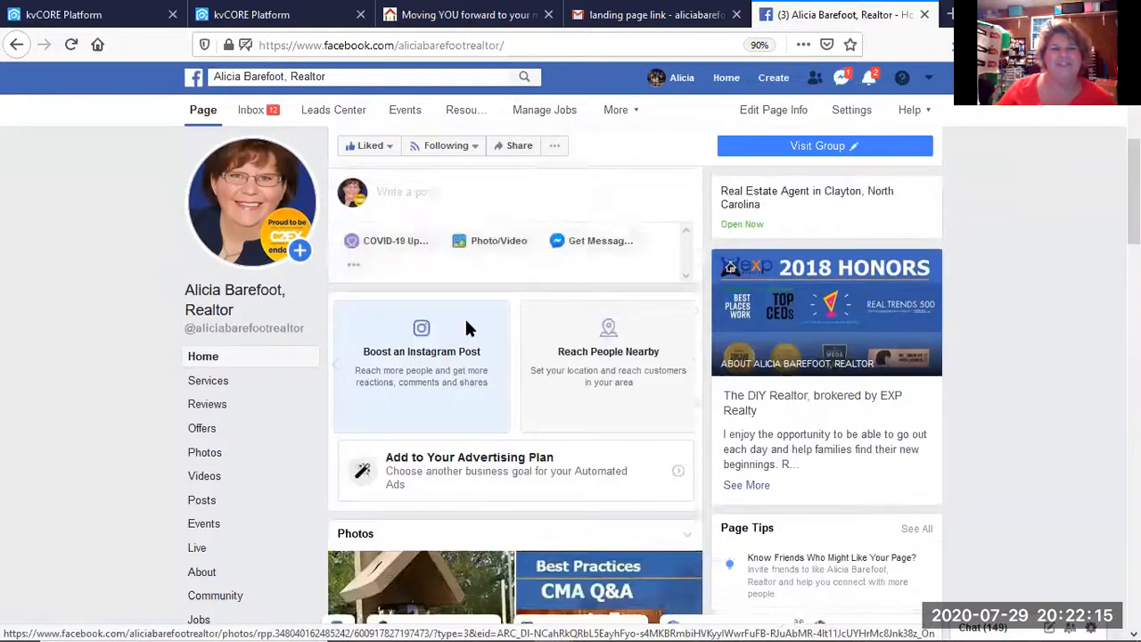
pyautogui.scroll(2, 464, 328)
# Write the post 'Check out these amazing homes in the $200k range!! Something for everyone. Contact me today to schedule a showing.'.
pyautogui.click(458, 340)
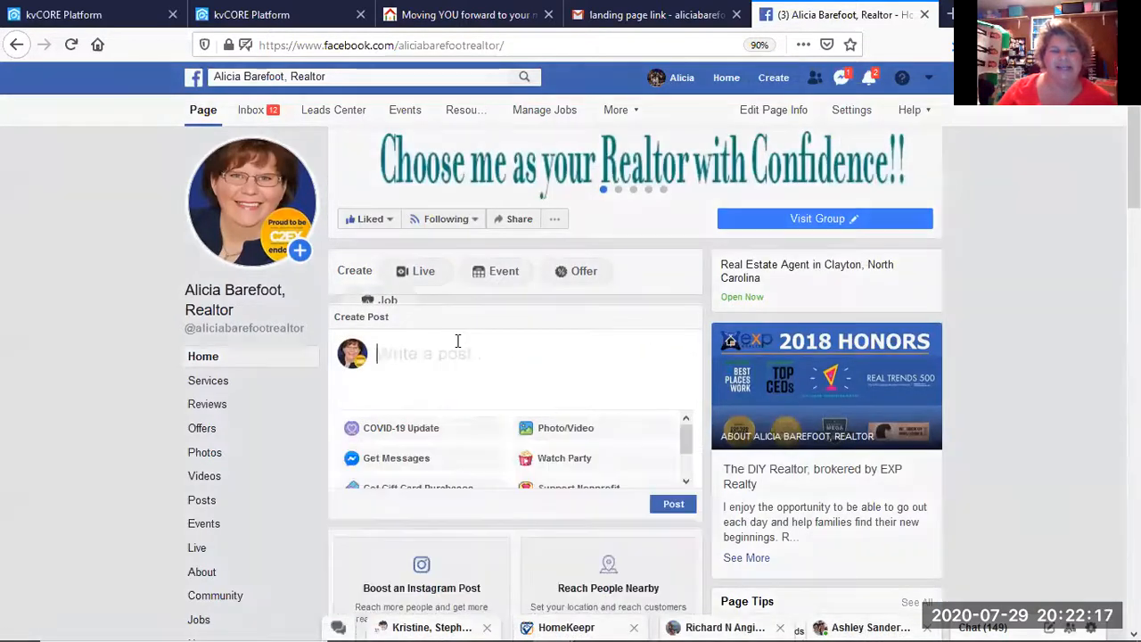
pyautogui.write('Ch')
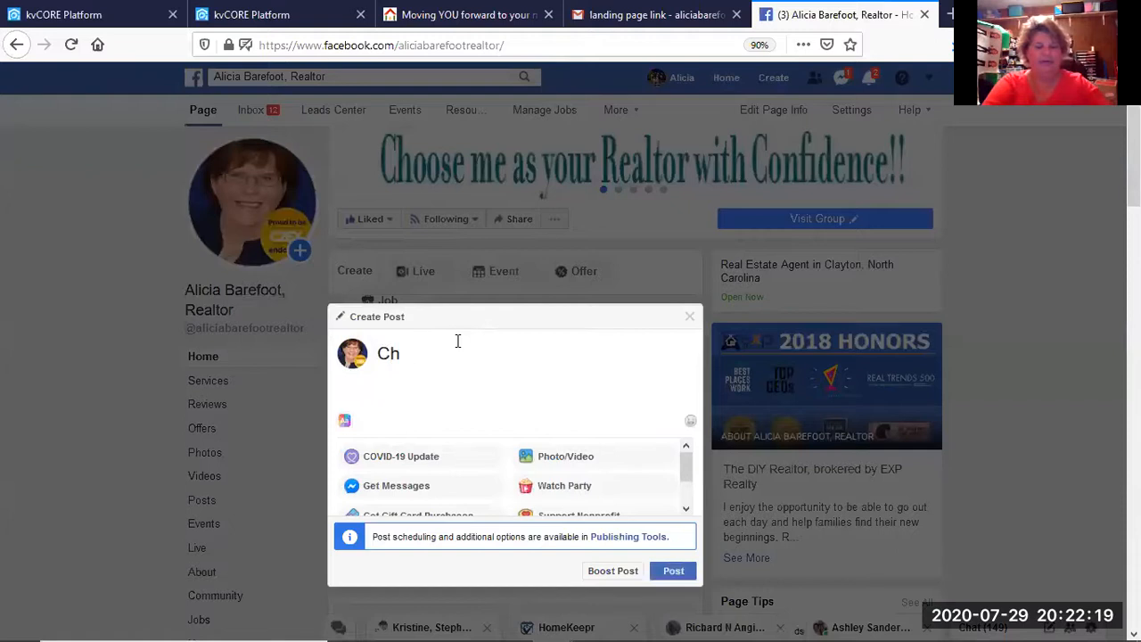
pyautogui.write('eck out these ama')
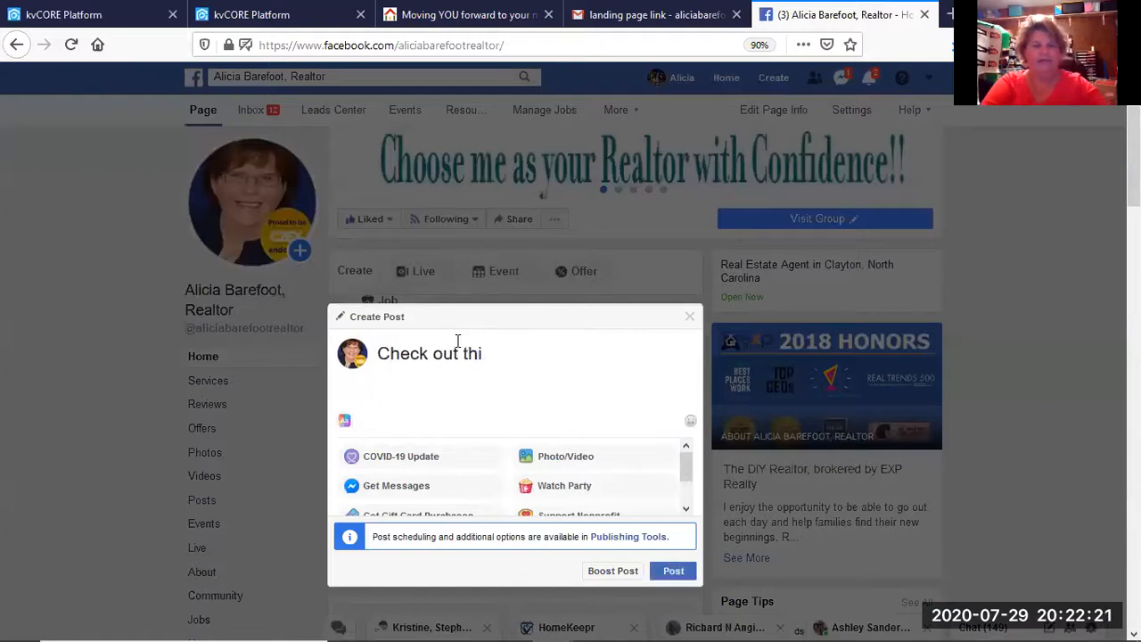
pyautogui.write('ing')
pyautogui.press('BackSpace')
pyautogui.press('BackSpace')
pyautogui.press('BackSpace')
pyautogui.press('BackSpace')
pyautogui.write('zing h')
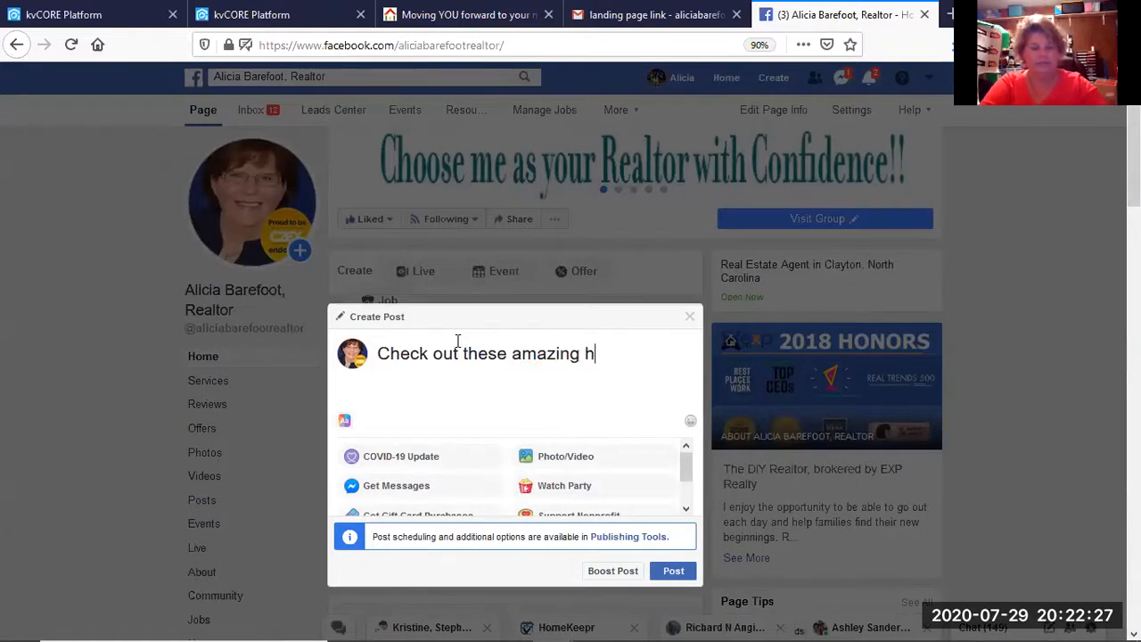
pyautogui.write('omes in t')
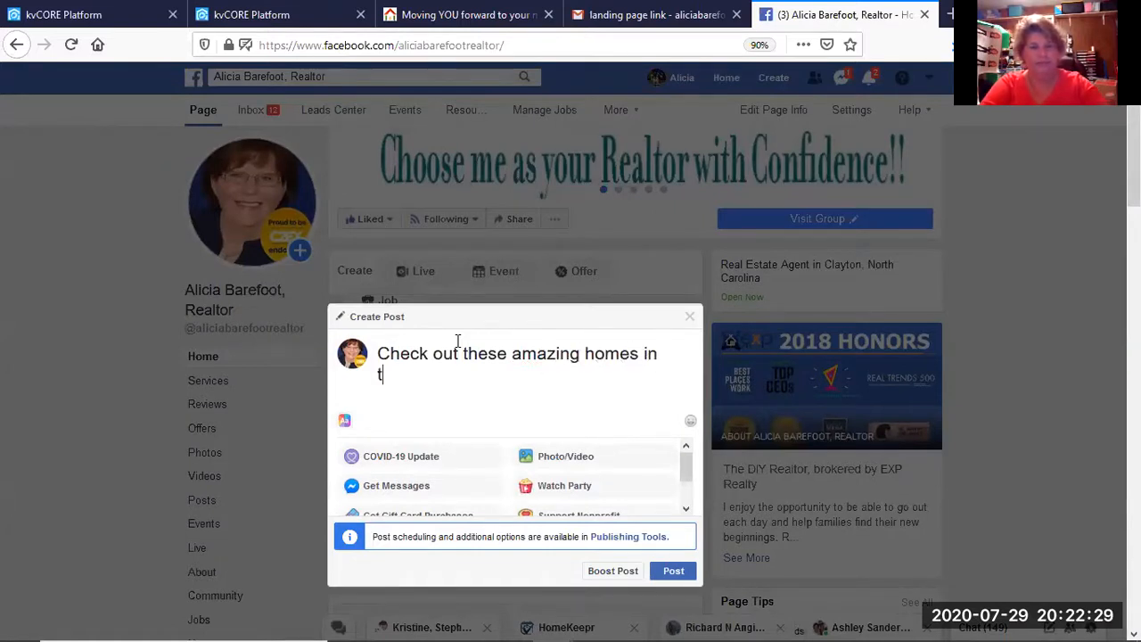
pyautogui.write('he $')
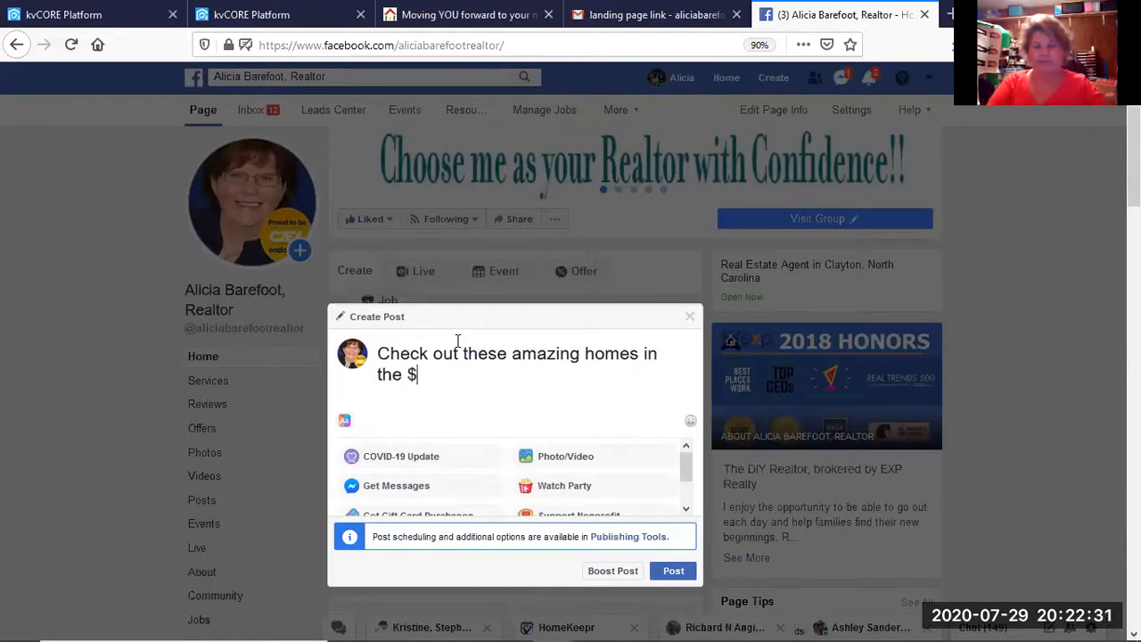
pyautogui.write('200k rane')
pyautogui.press('BackSpace')
pyautogui.write('ge!! ')
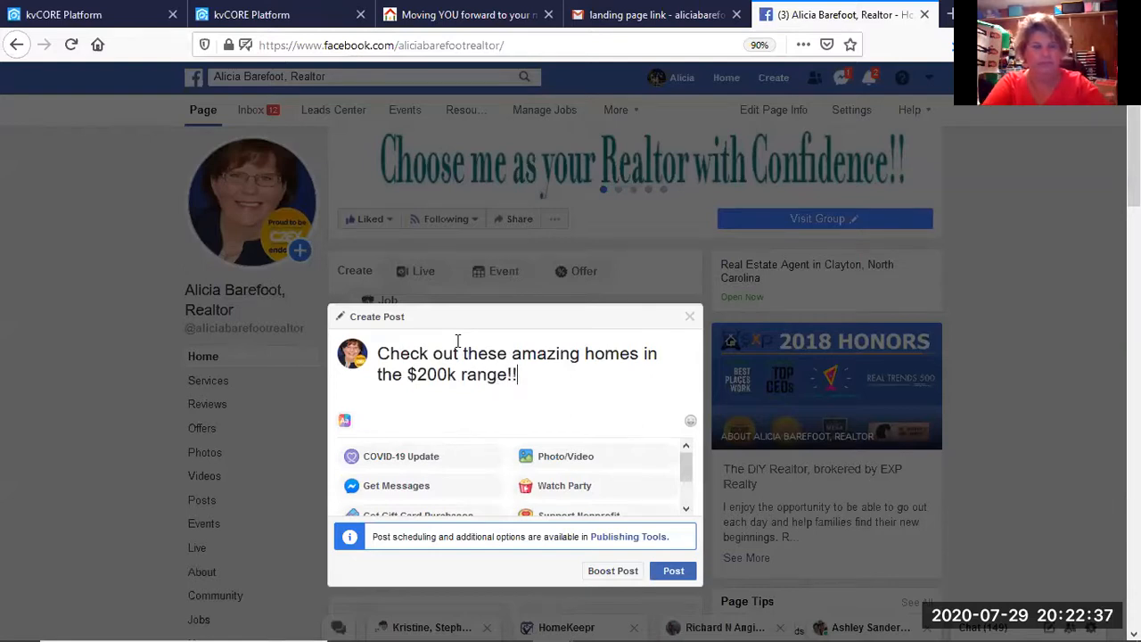
pyautogui.write('Somrthin')
pyautogui.press('BackSpace')
pyautogui.press('BackSpace')
pyautogui.press('BackSpace')
pyautogui.press('BackSpace')
pyautogui.press('BackSpace')
pyautogui.write('ething ')
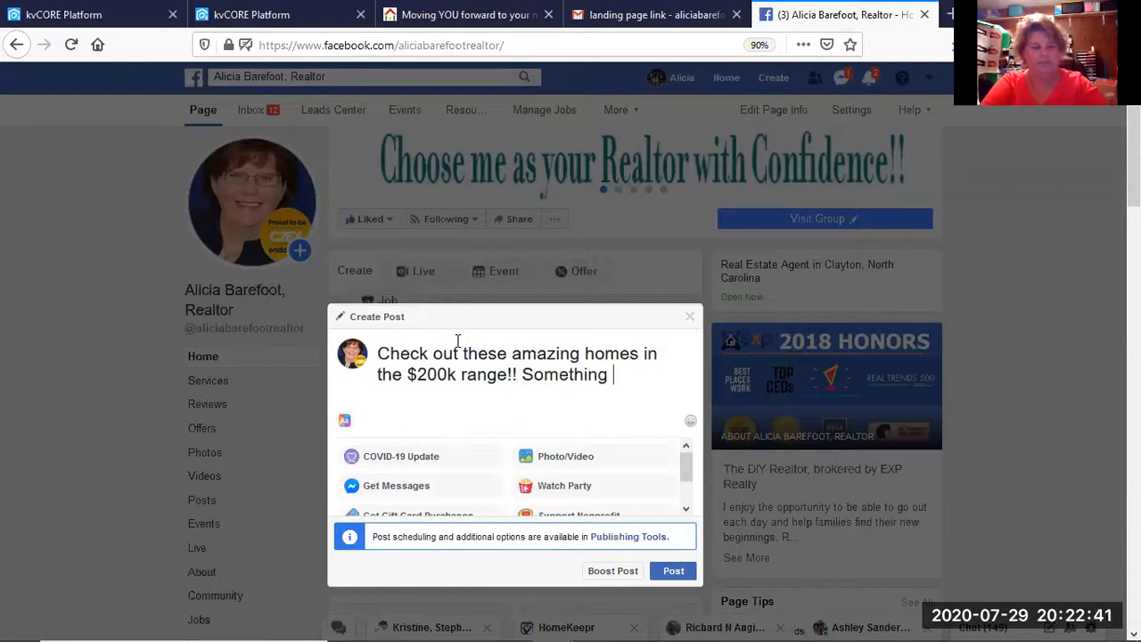
pyautogui.write('for everyone')
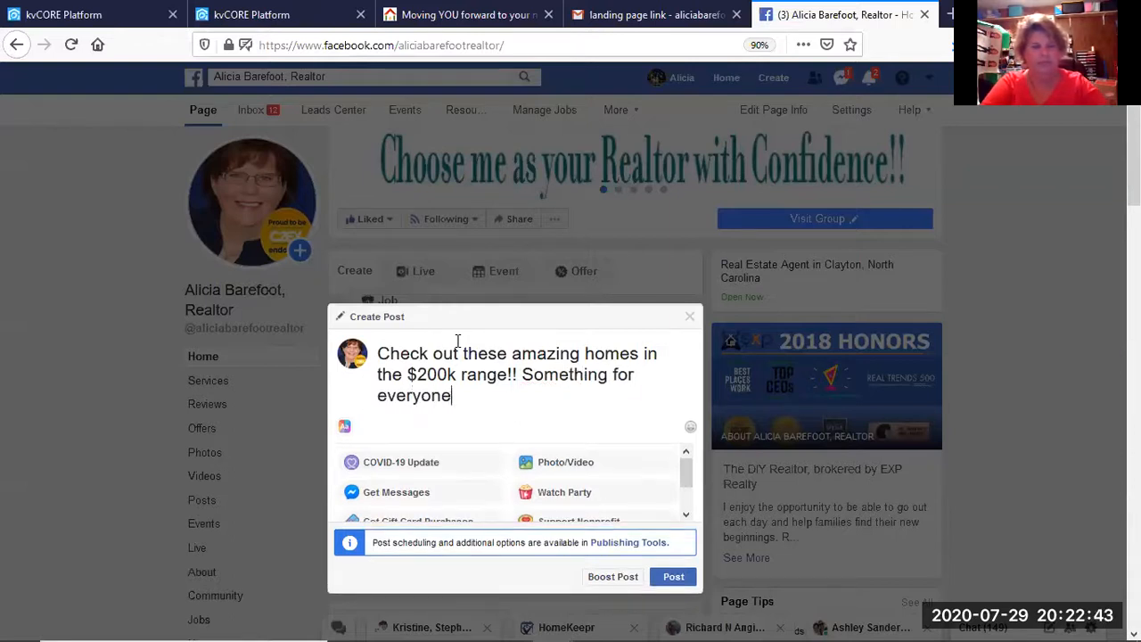
pyautogui.write('. ContaC')
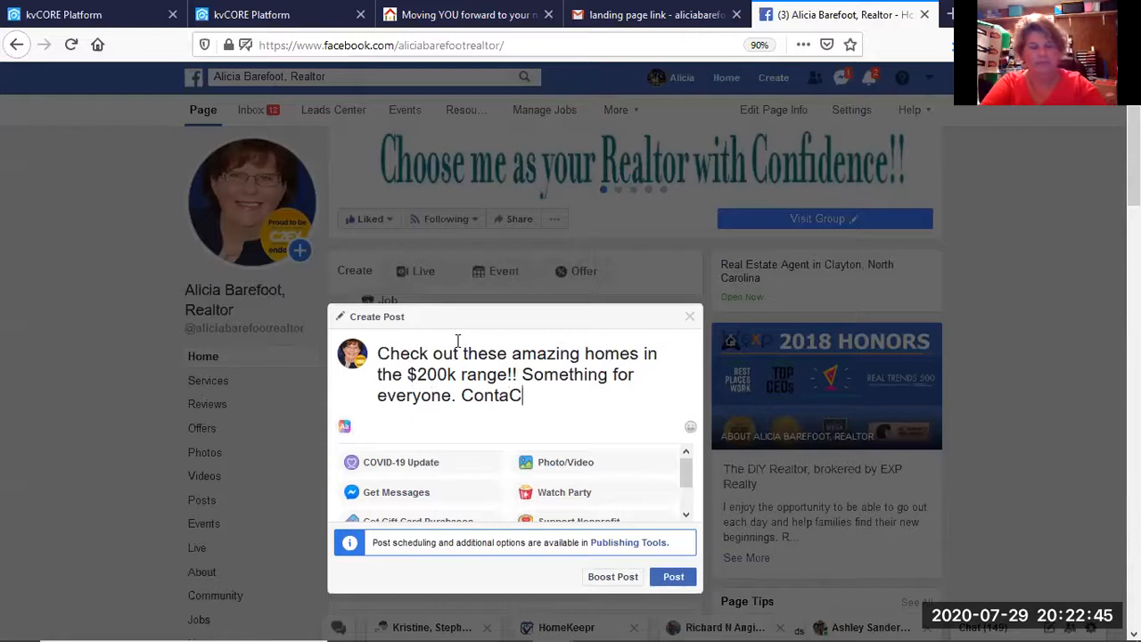
pyautogui.write('t me today')
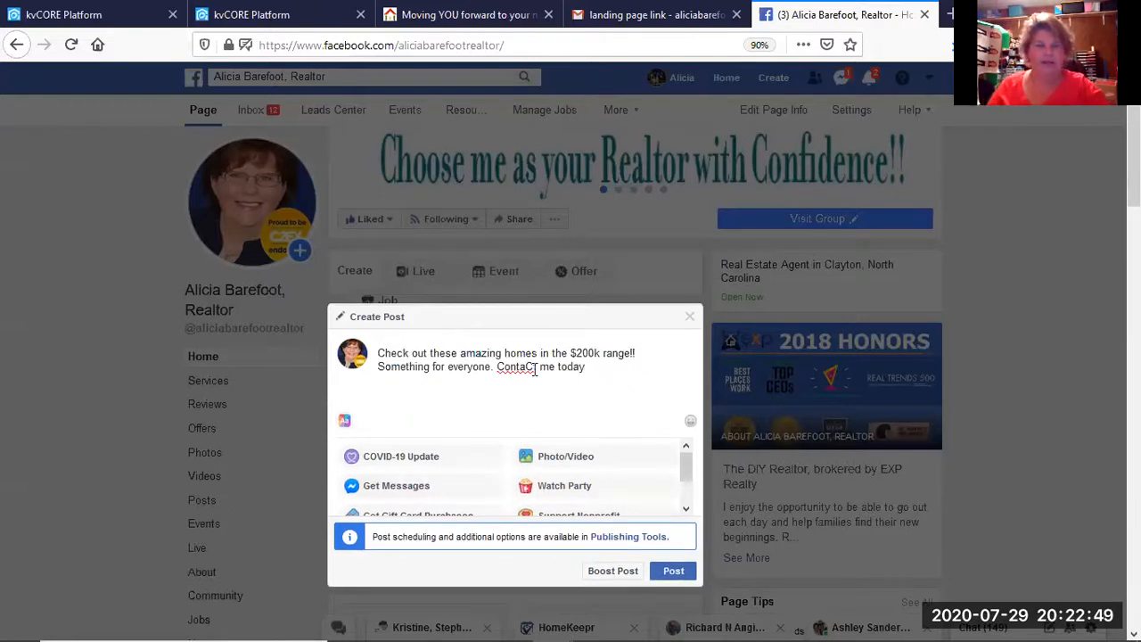
pyautogui.press('BackSpace')
pyautogui.write('ct')
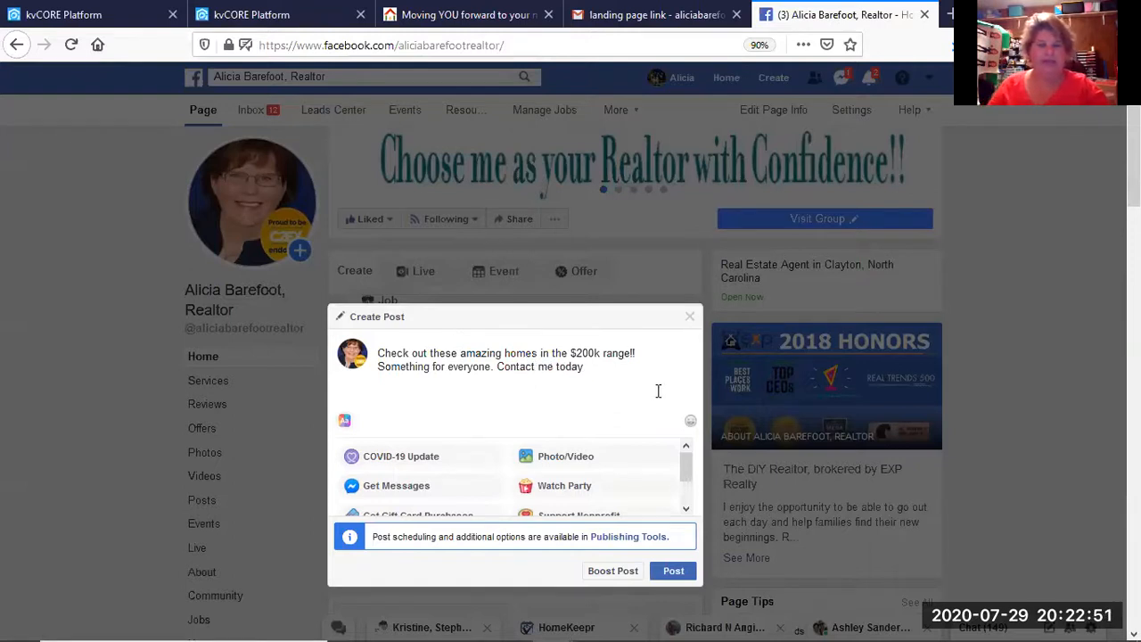
pyautogui.write(' me today to')
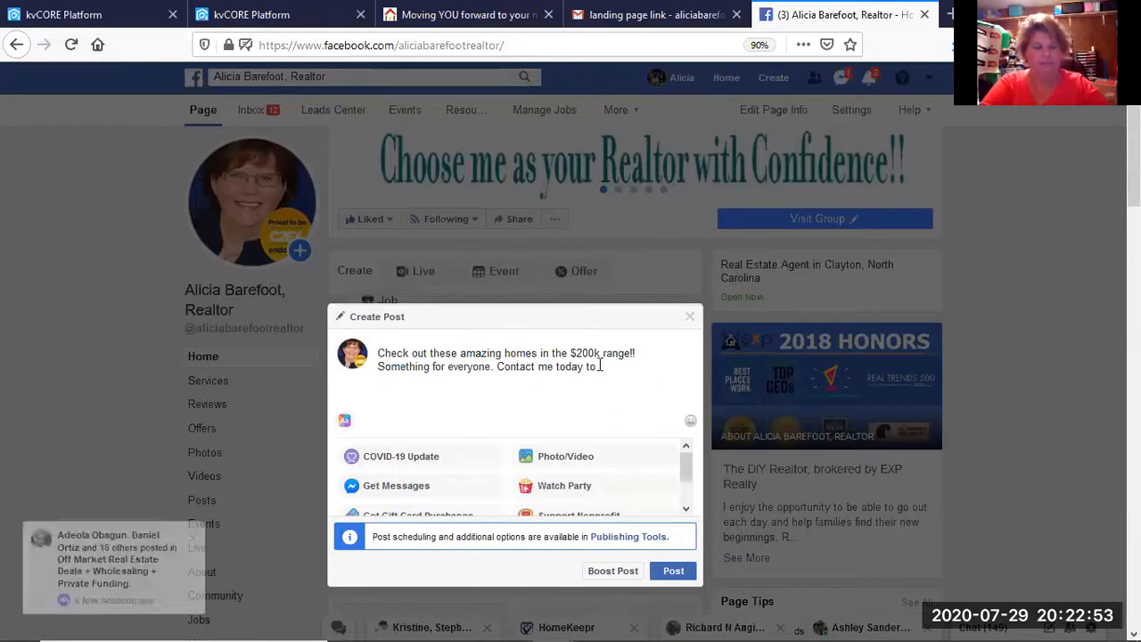
pyautogui.write(' schedule')
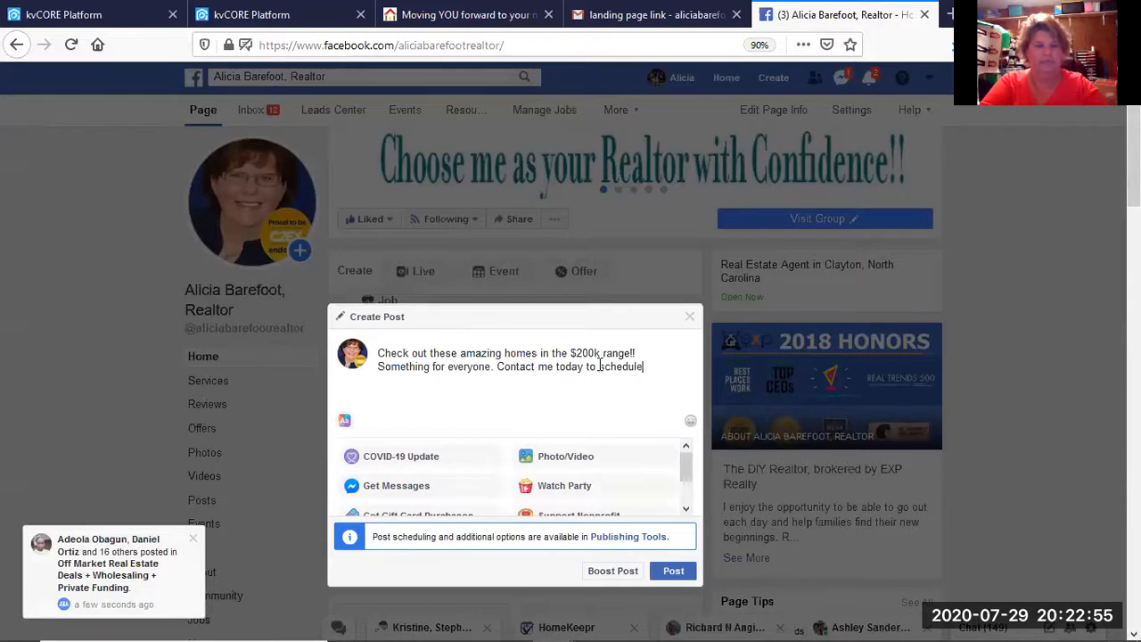
pyautogui.write(' a view')
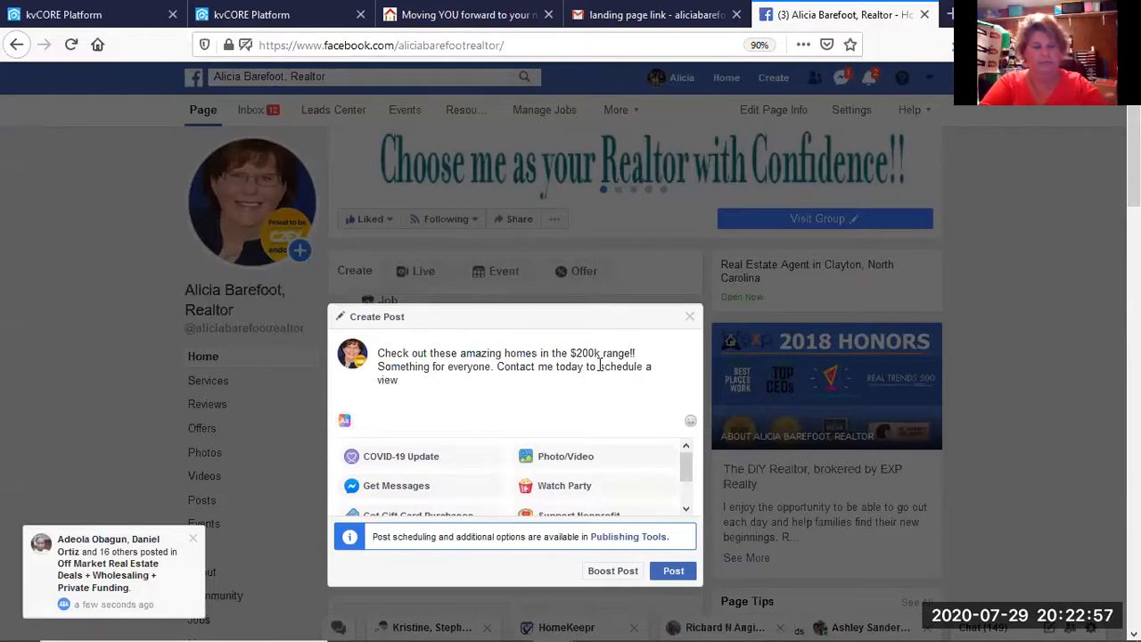
pyautogui.press('BackSpace')
pyautogui.press('BackSpace')
pyautogui.press('BackSpace')
pyautogui.press('BackSpace')
pyautogui.press('BackSpace')
pyautogui.press('BackSpace')
pyautogui.press('BackSpace')
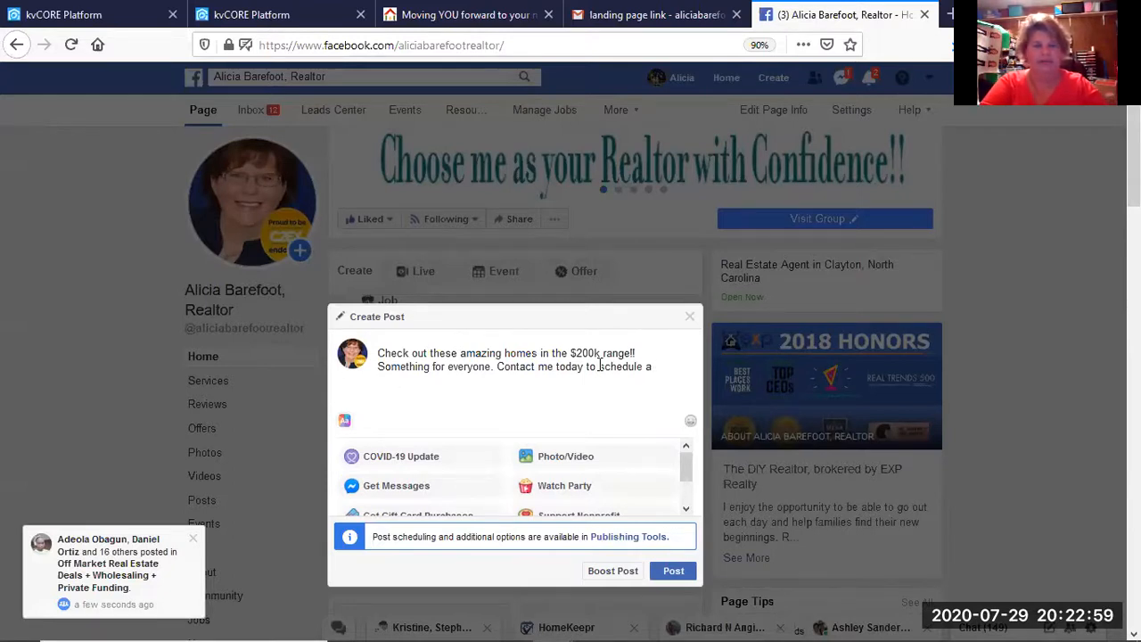
pyautogui.write('showing.')
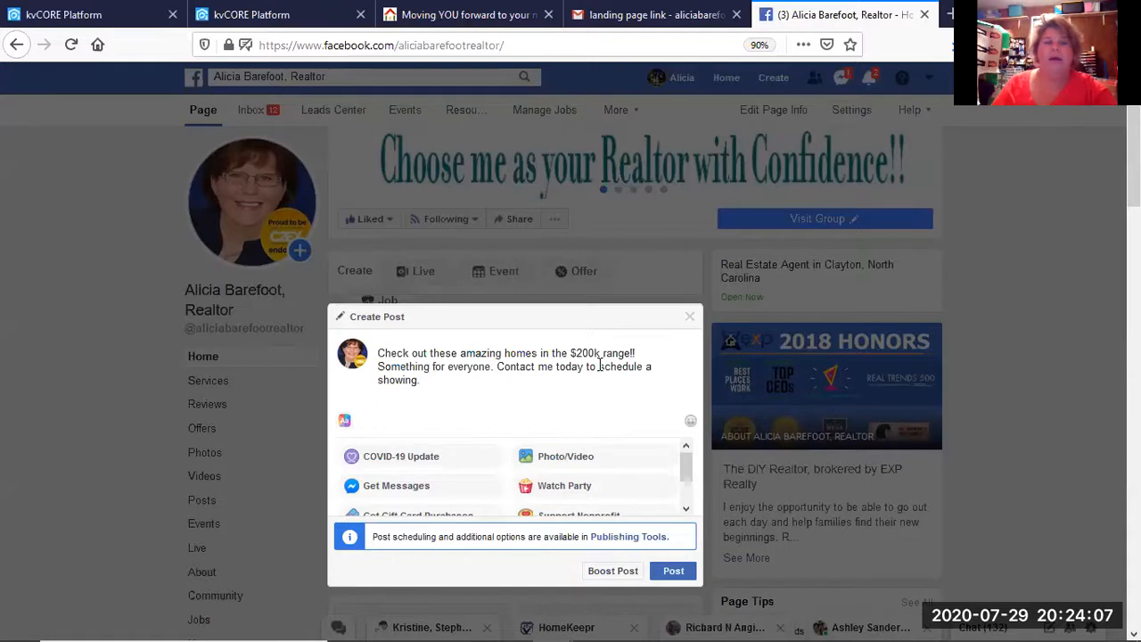
# Start a new line below the post text ending 'Contact me today to schedule a showing.'.
pyautogui.press('Return')
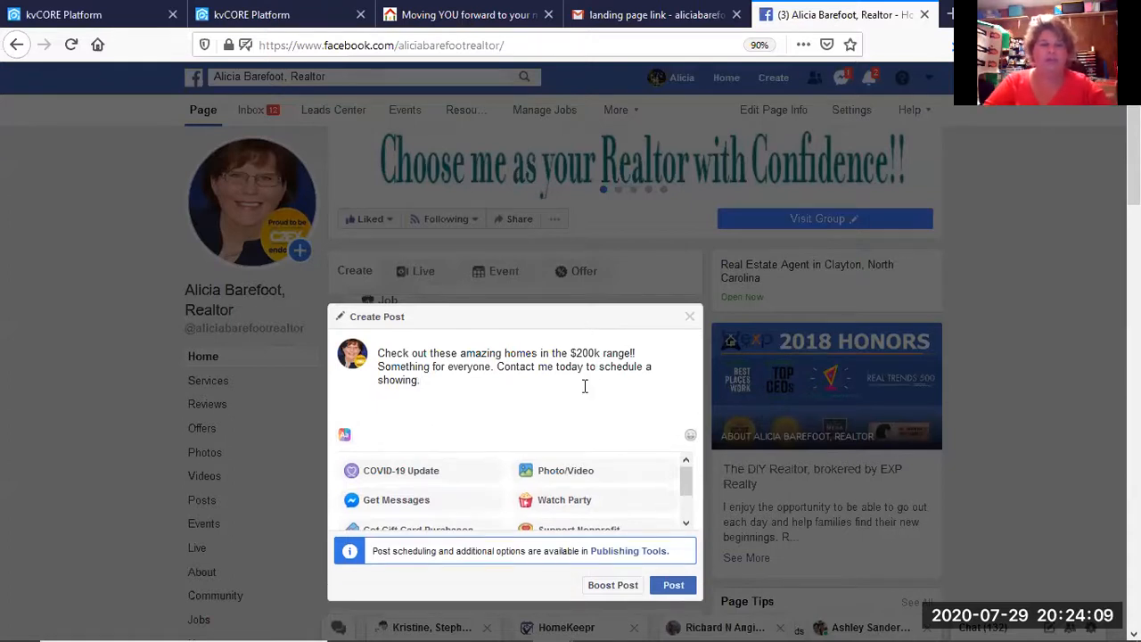
# Paste the Hot Homes landing page link, then delete the URL text so only its preview card remains.
pyautogui.hotkey('ctrl', 'v')
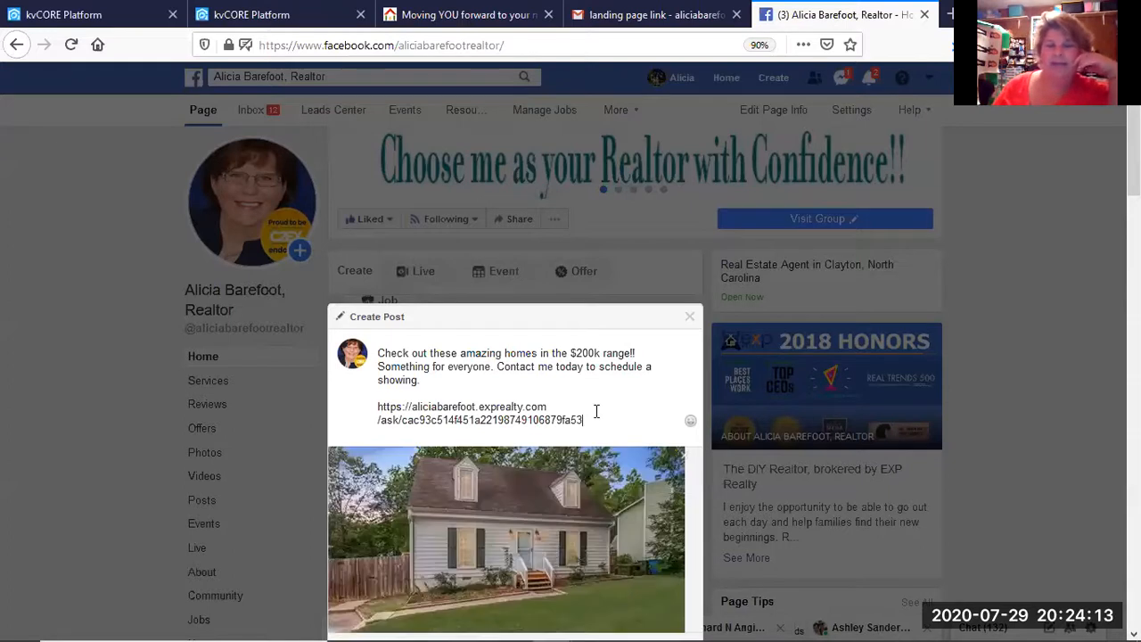
pyautogui.scroll(-3, 596, 411)
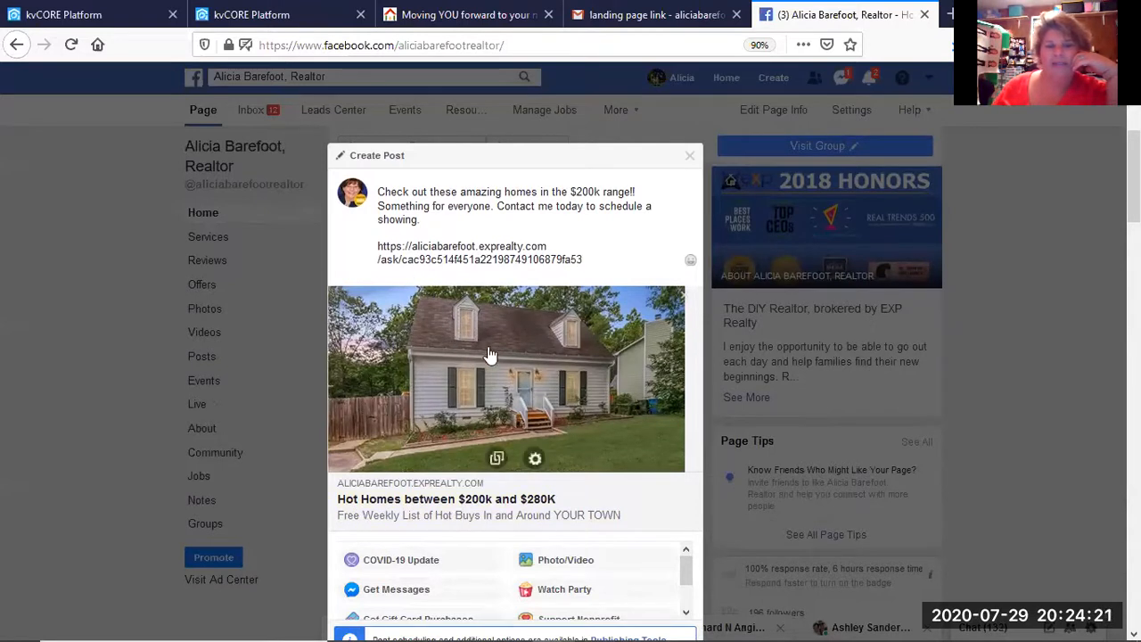
pyautogui.moveTo(586, 260); pyautogui.dragTo(371, 250)
pyautogui.press('BackSpace')
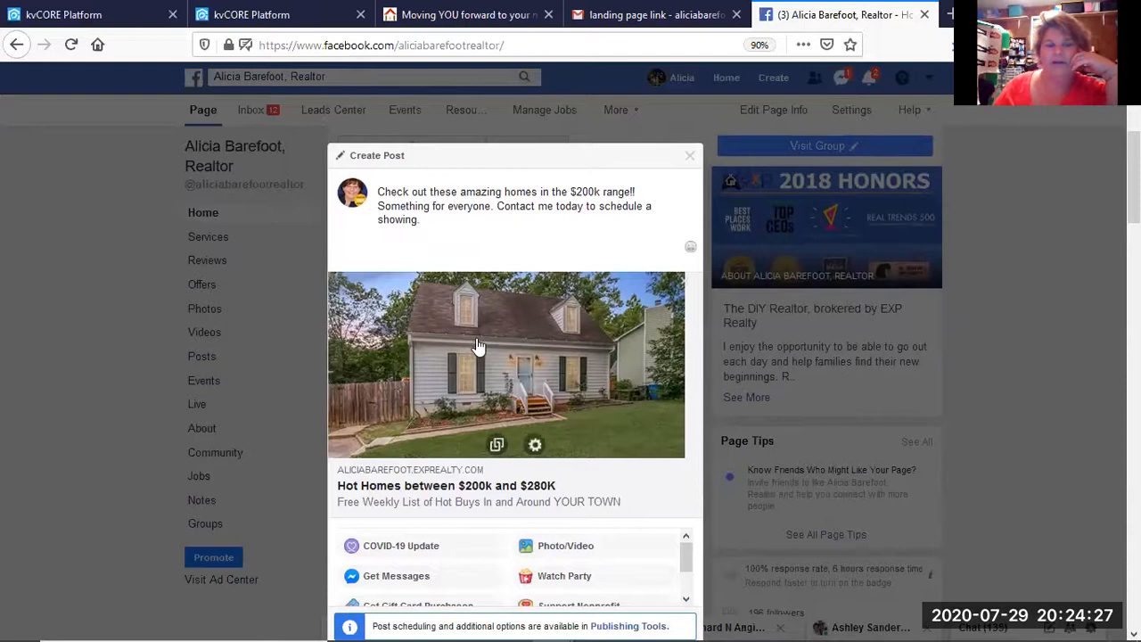
pyautogui.scroll(-2, 499, 303)
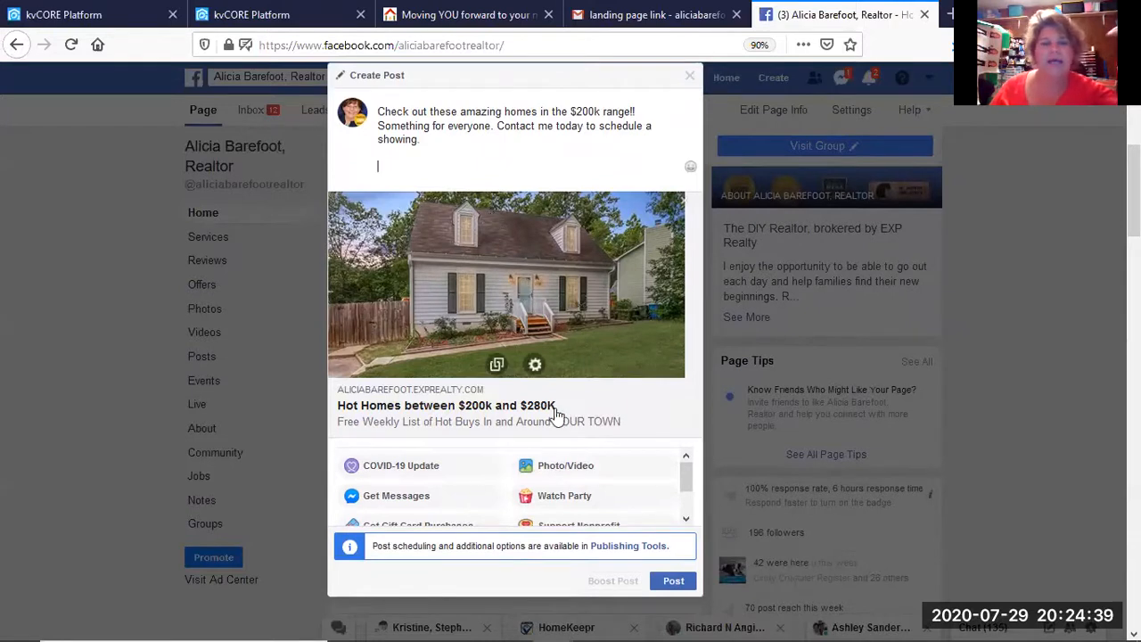
# Post the Hot Homes landing page draft, then reload the business page to clear the composer.
pyautogui.click(669, 580)
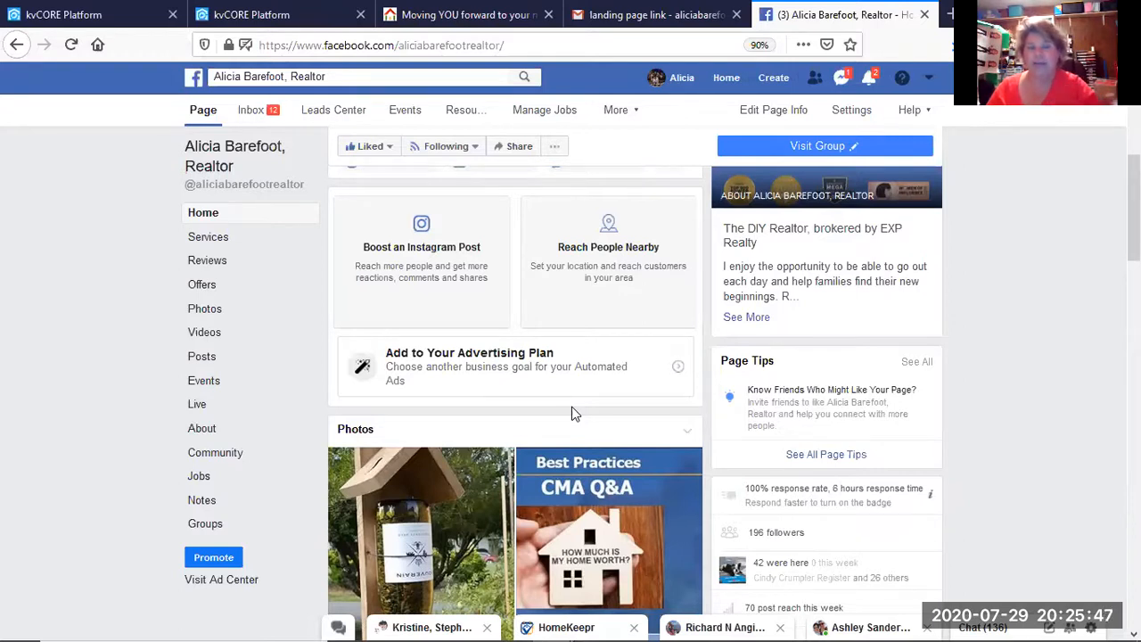
pyautogui.scroll(1, 573, 412)
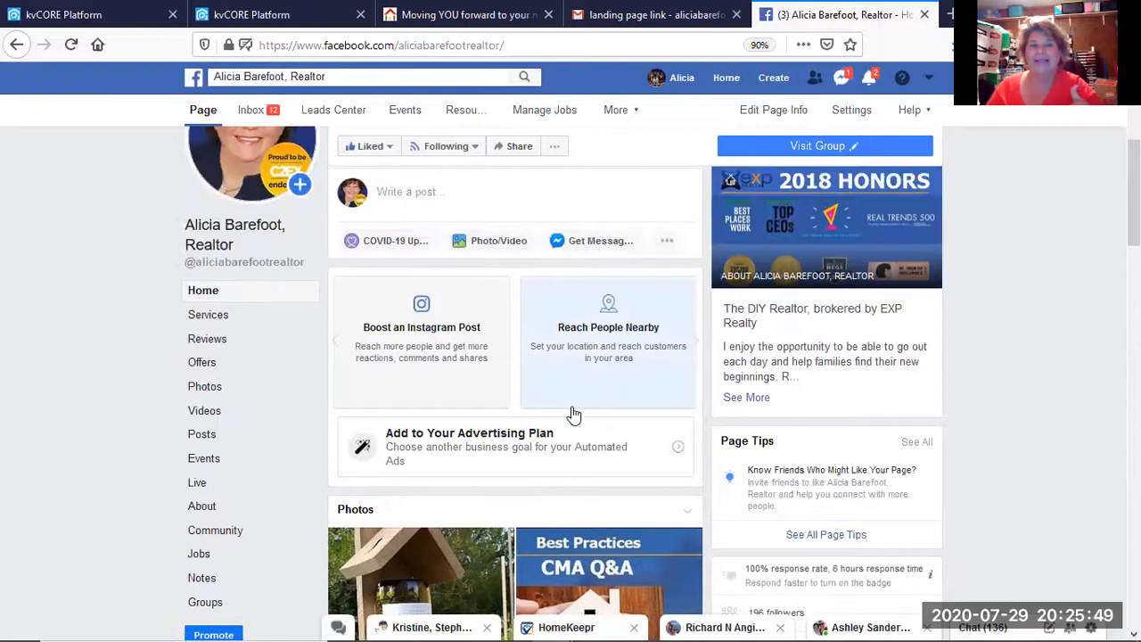
pyautogui.scroll(1, 573, 413)
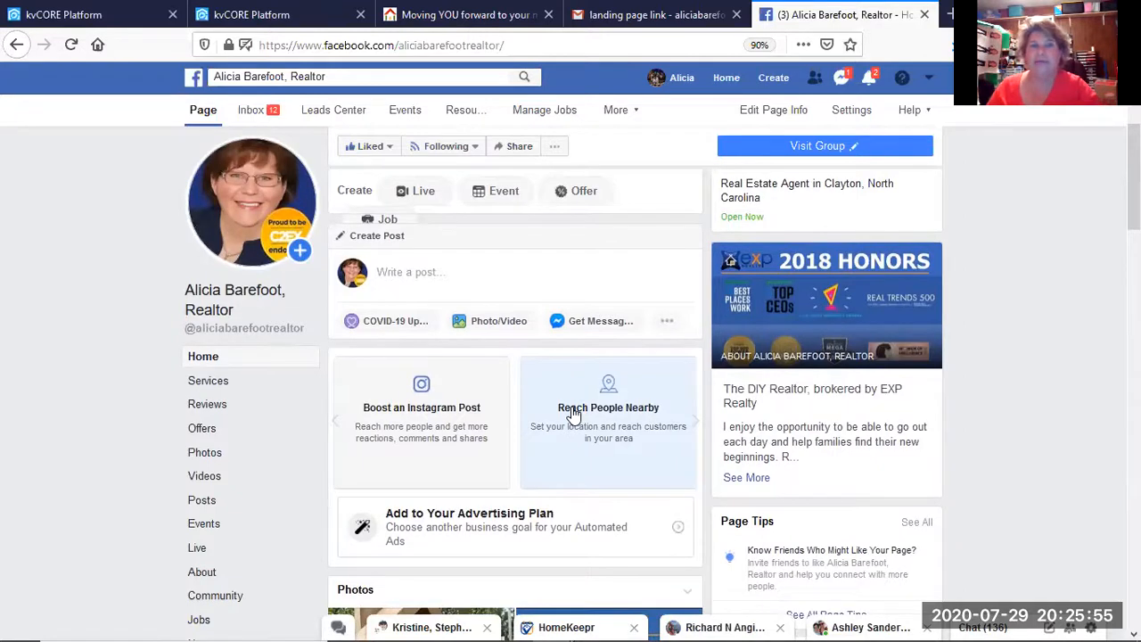
pyautogui.scroll(2, 573, 413)
pyautogui.scroll(-10, 573, 413)
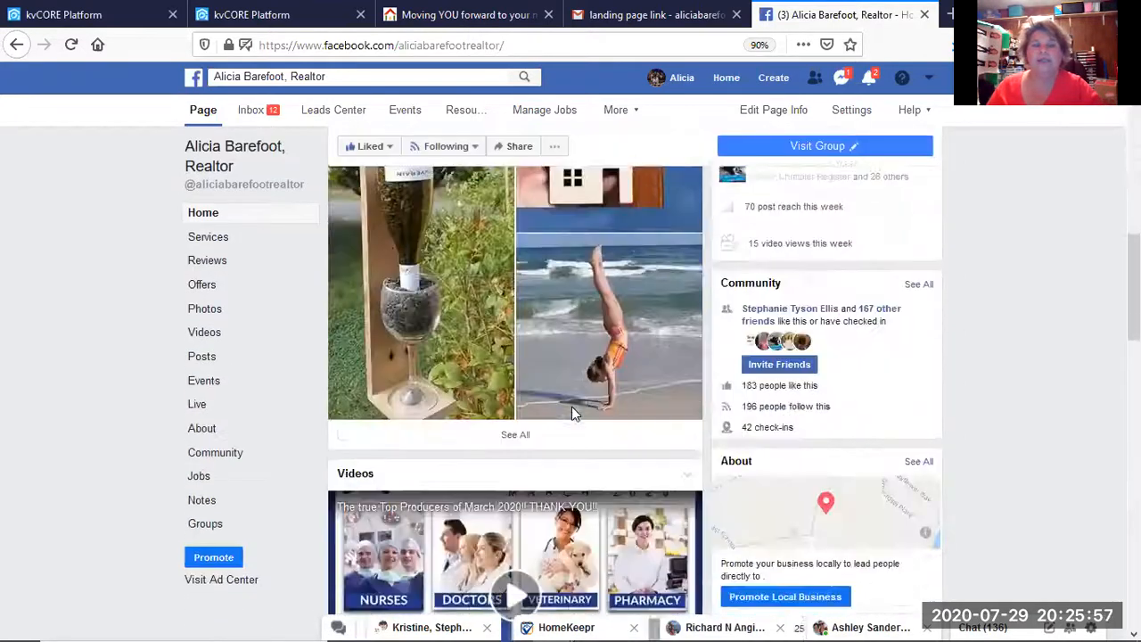
pyautogui.scroll(-5, 571, 406)
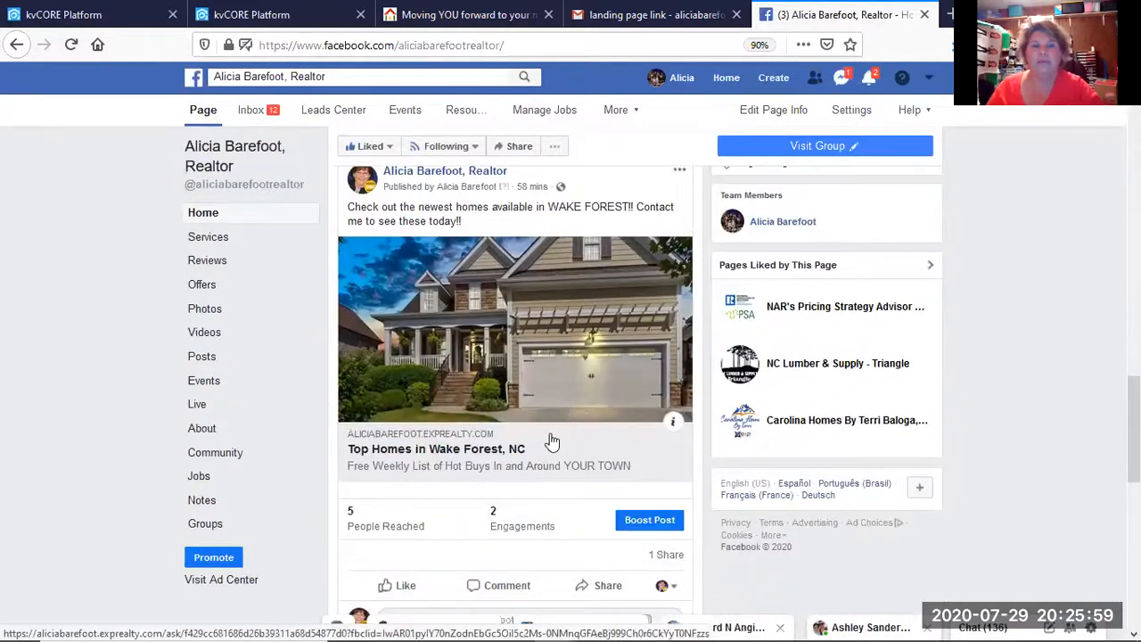
pyautogui.scroll(4, 545, 443)
pyautogui.click(71, 45)
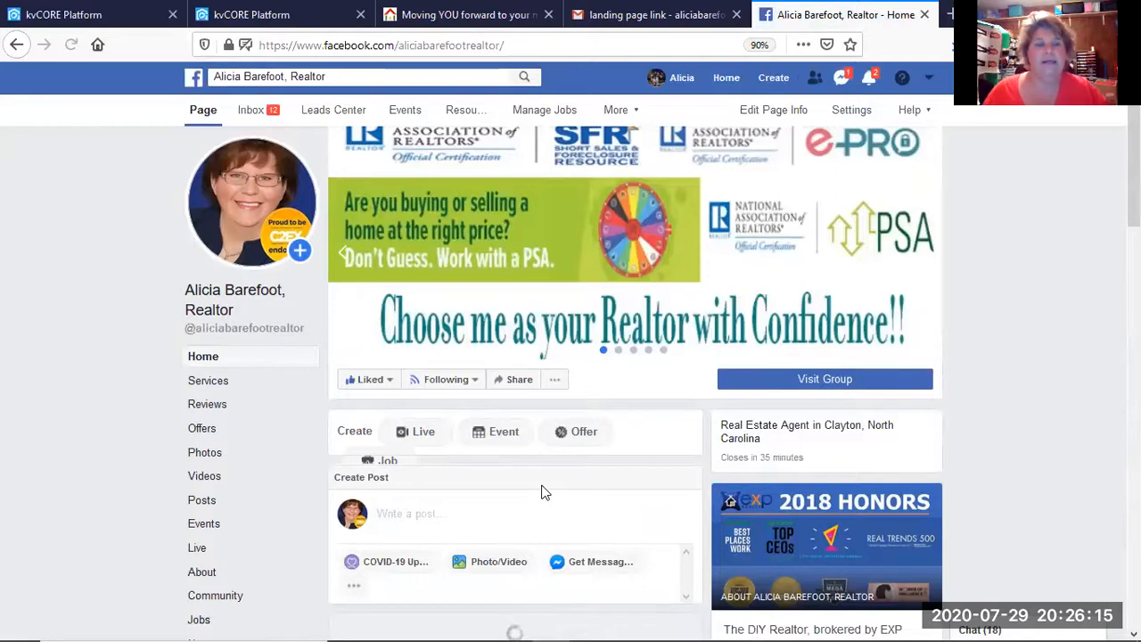
# Scroll past Create Post and Videos to the Hot Homes post in the Posts feed.
pyautogui.scroll(-3, 544, 492)
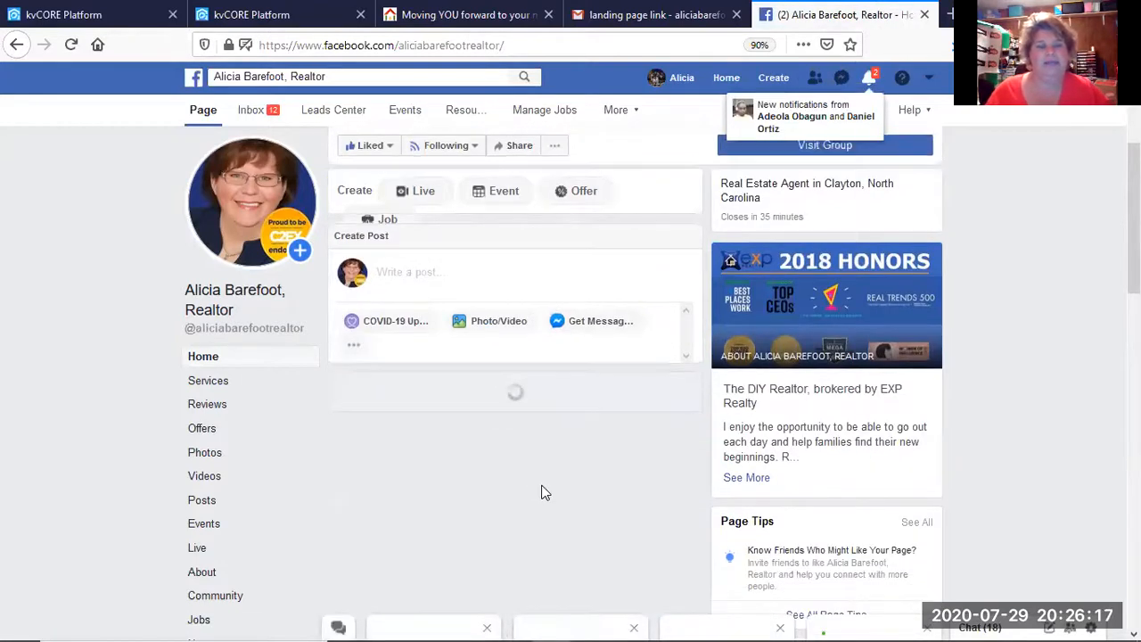
pyautogui.scroll(-3, 544, 492)
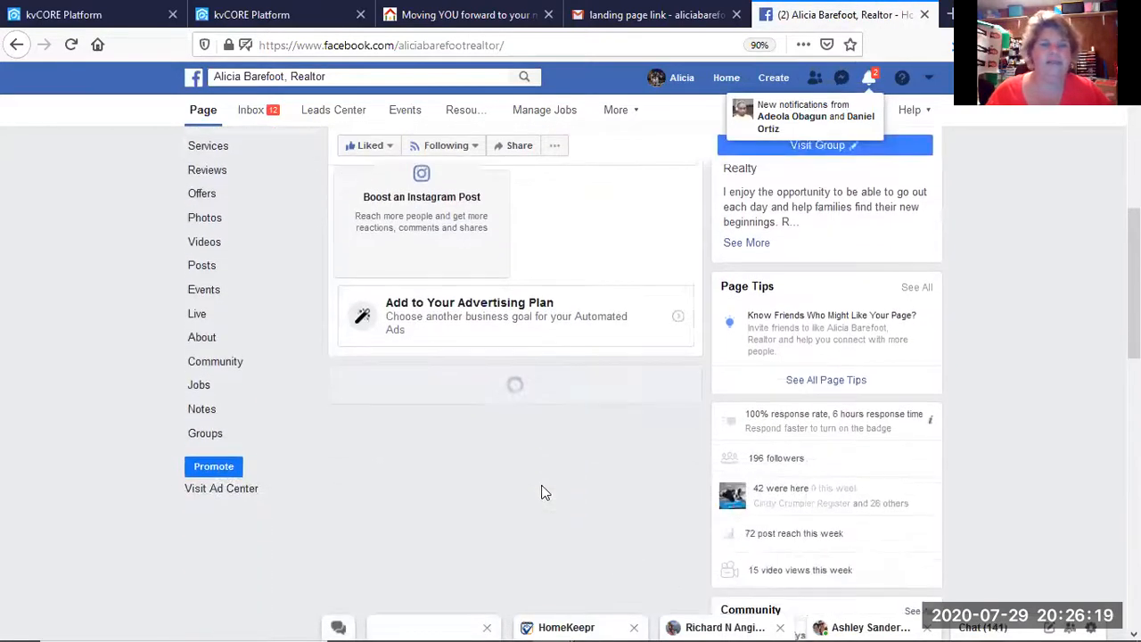
pyautogui.scroll(-8, 543, 491)
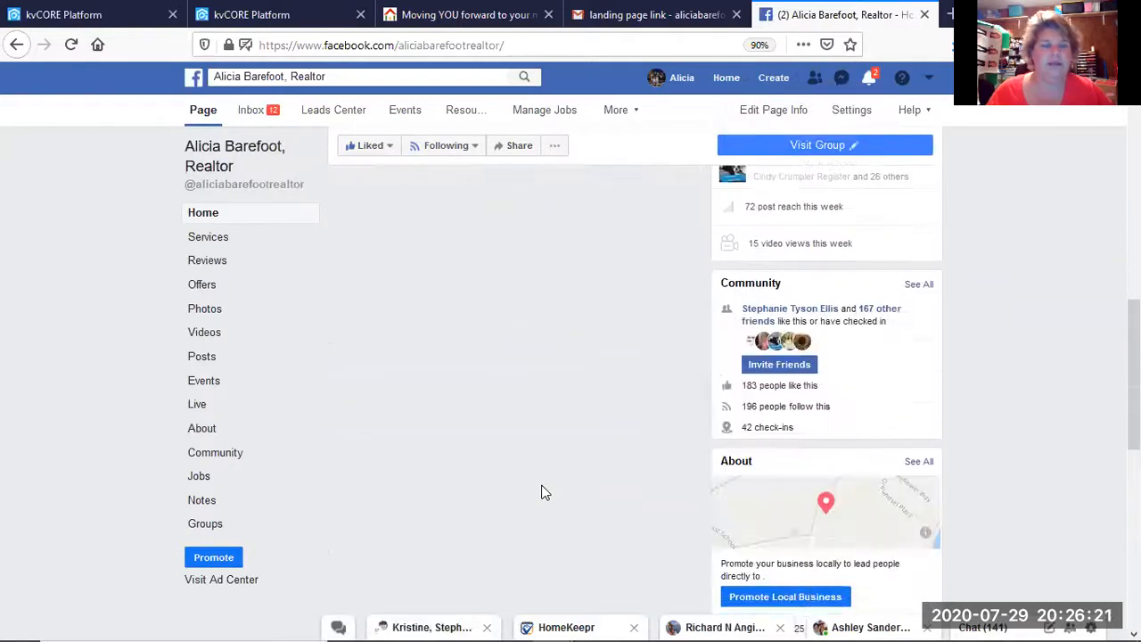
pyautogui.scroll(-4, 544, 492)
pyautogui.scroll(10, 544, 492)
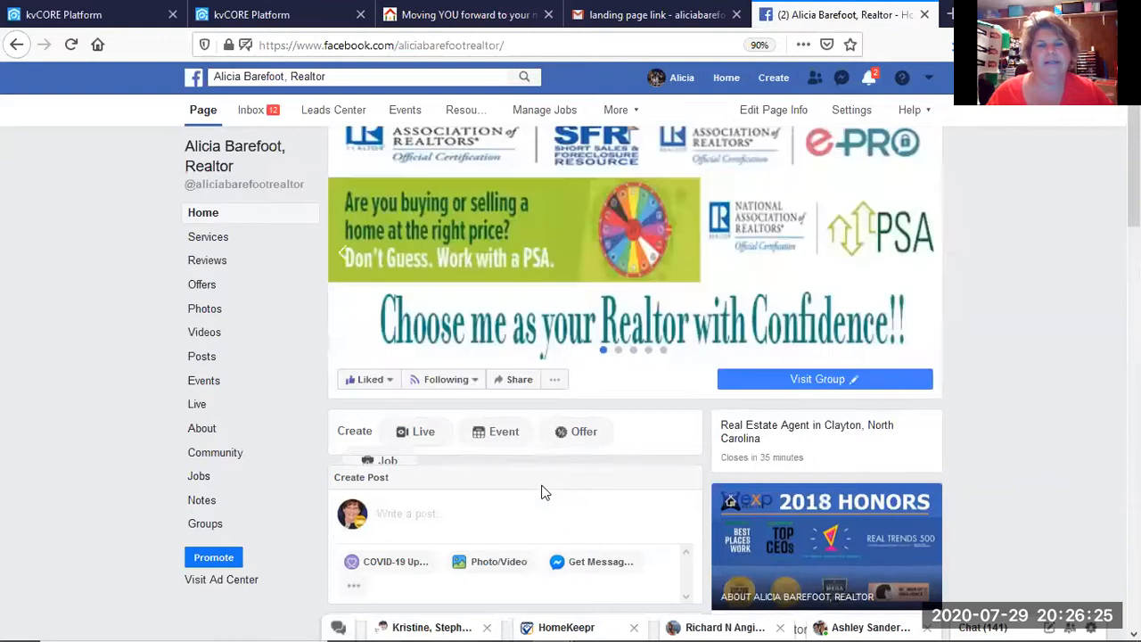
pyautogui.scroll(-10, 543, 492)
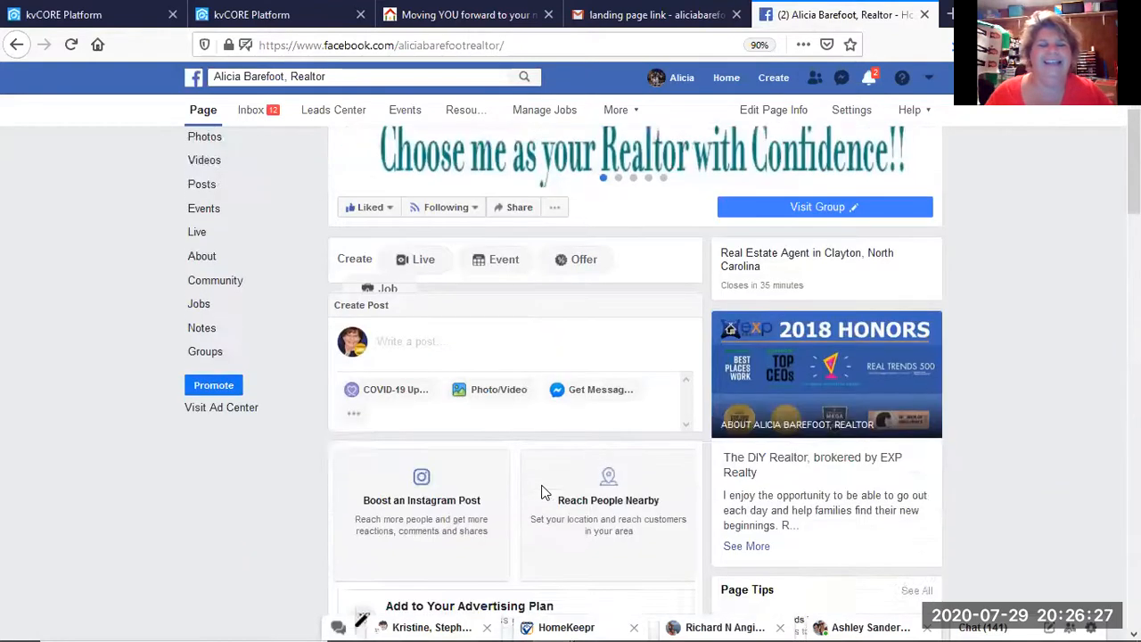
pyautogui.scroll(-8, 543, 491)
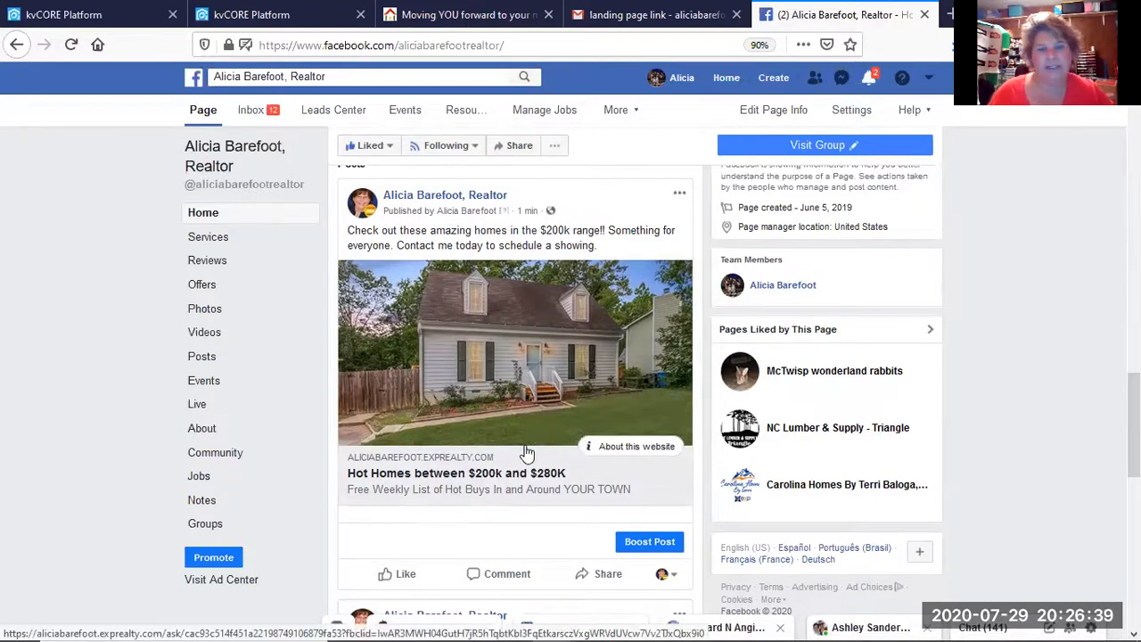
# Switch the post's acting identity to the personal profile and bring up its Share options.
pyautogui.click(659, 576)
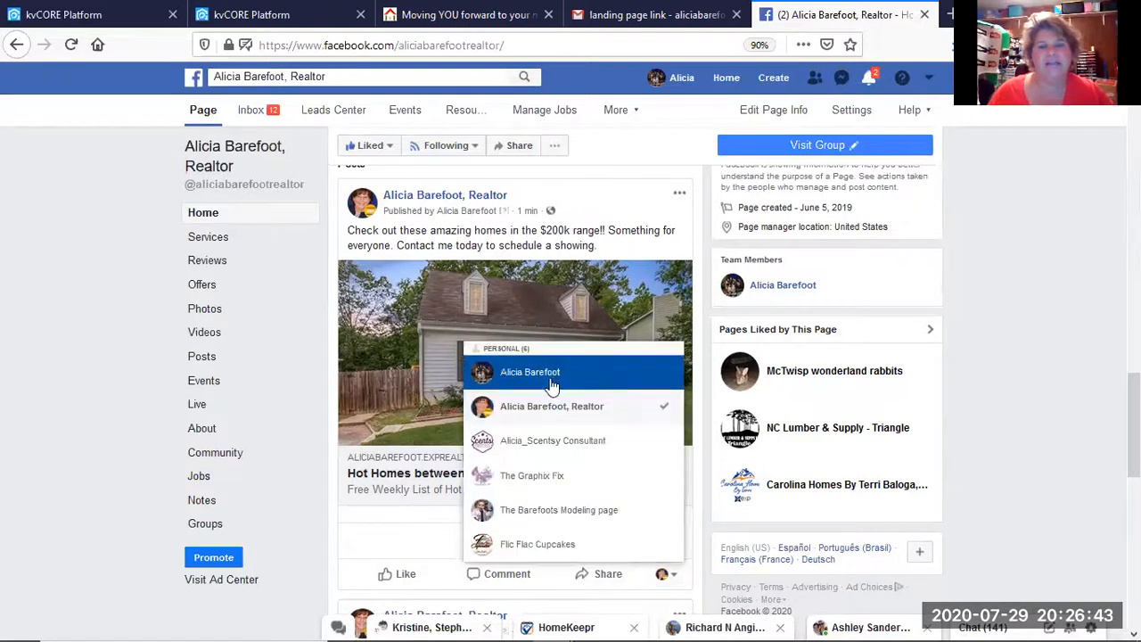
pyautogui.click(551, 382)
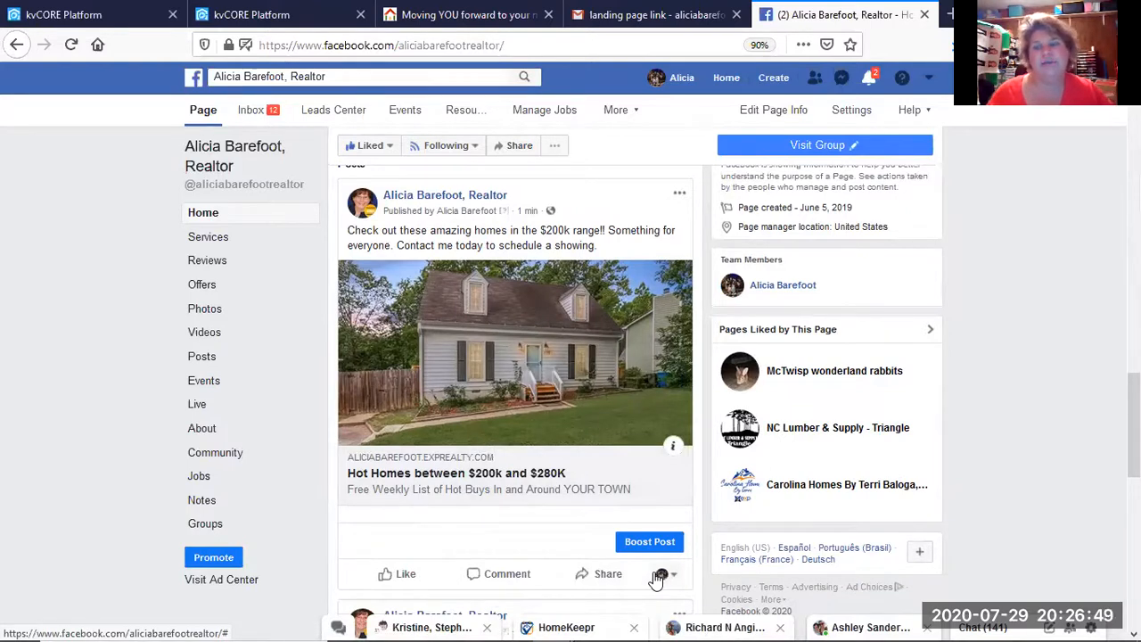
pyautogui.click(587, 575)
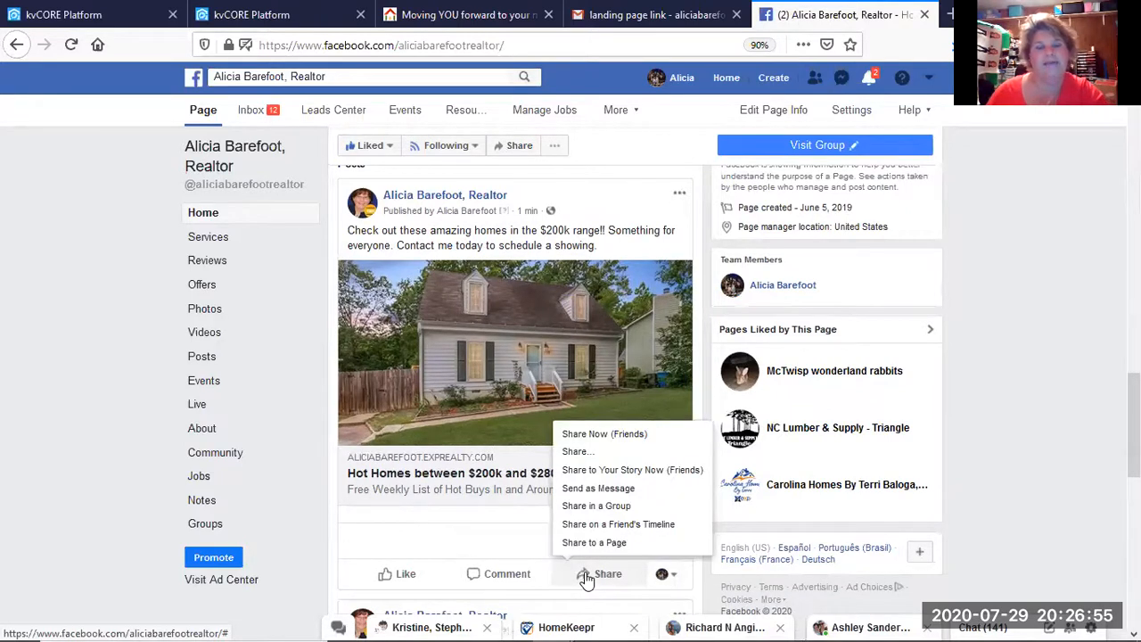
# Choose Share in a Group with Include Original Post ticked.
pyautogui.click(583, 508)
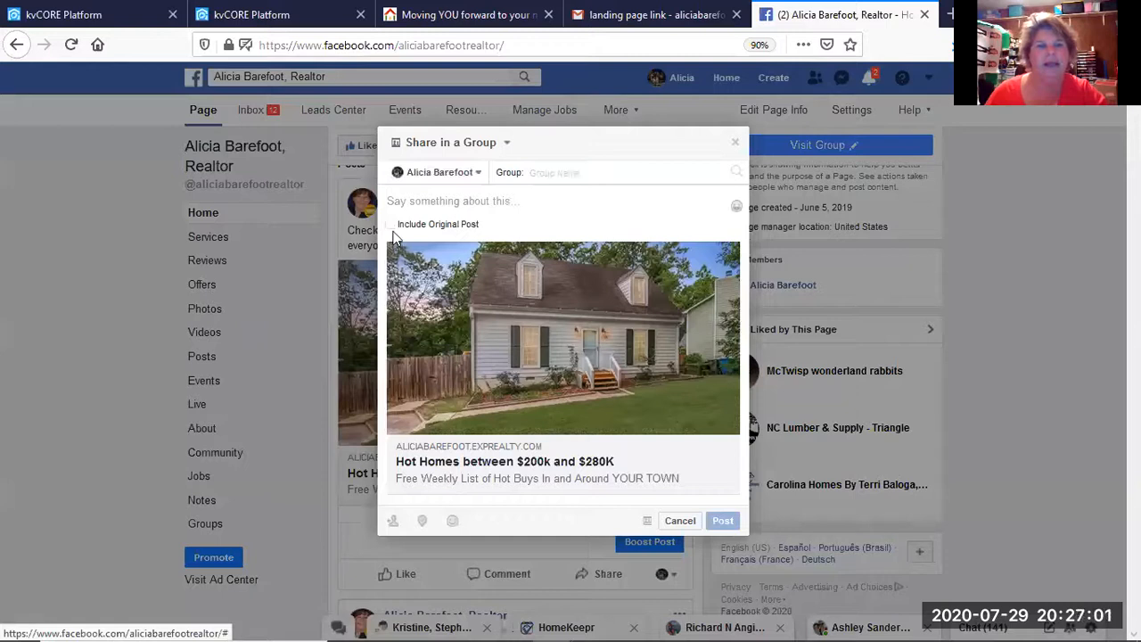
pyautogui.click(391, 226)
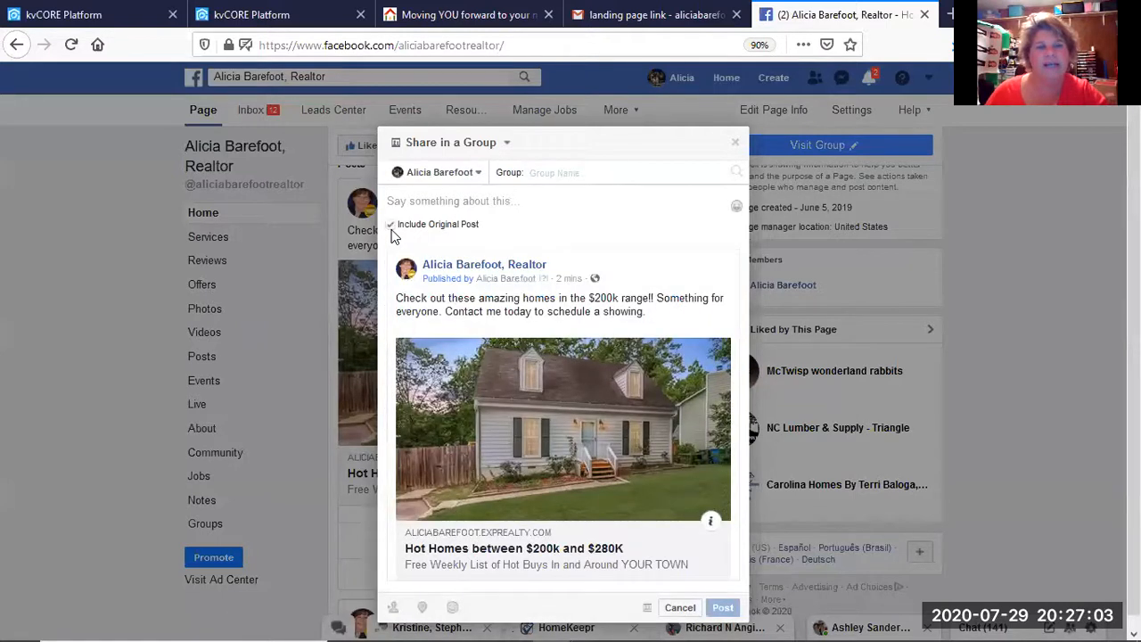
pyautogui.click(388, 227)
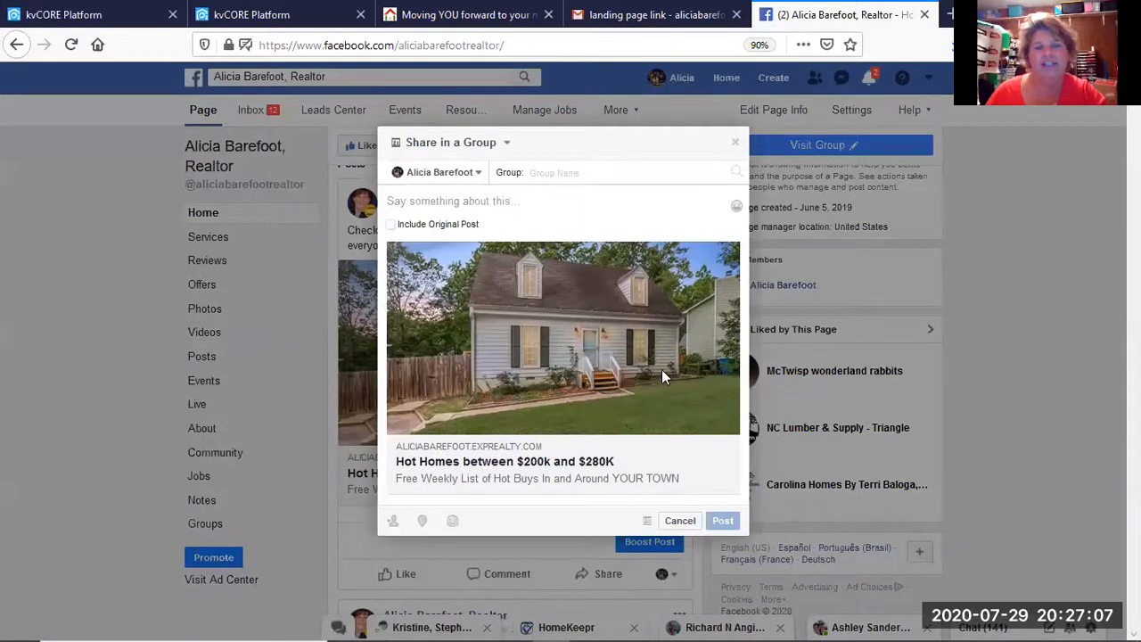
pyautogui.click(390, 226)
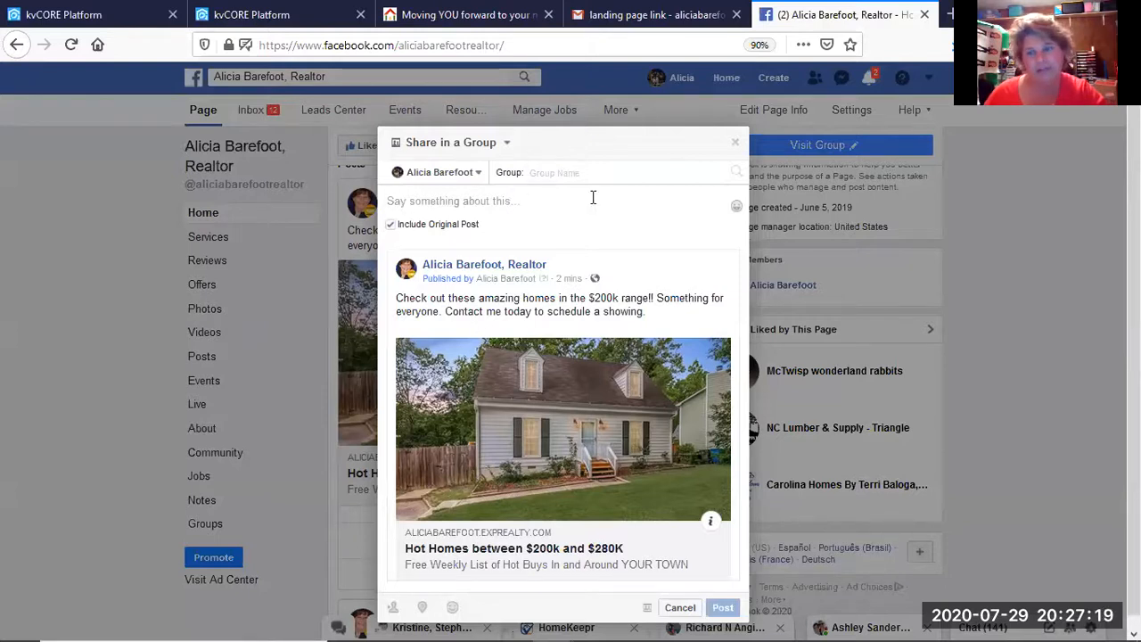
# Post the share to the JOHNSTON COUNTY, NC ONLINE YARDSALE group.
pyautogui.write('Johnston County')
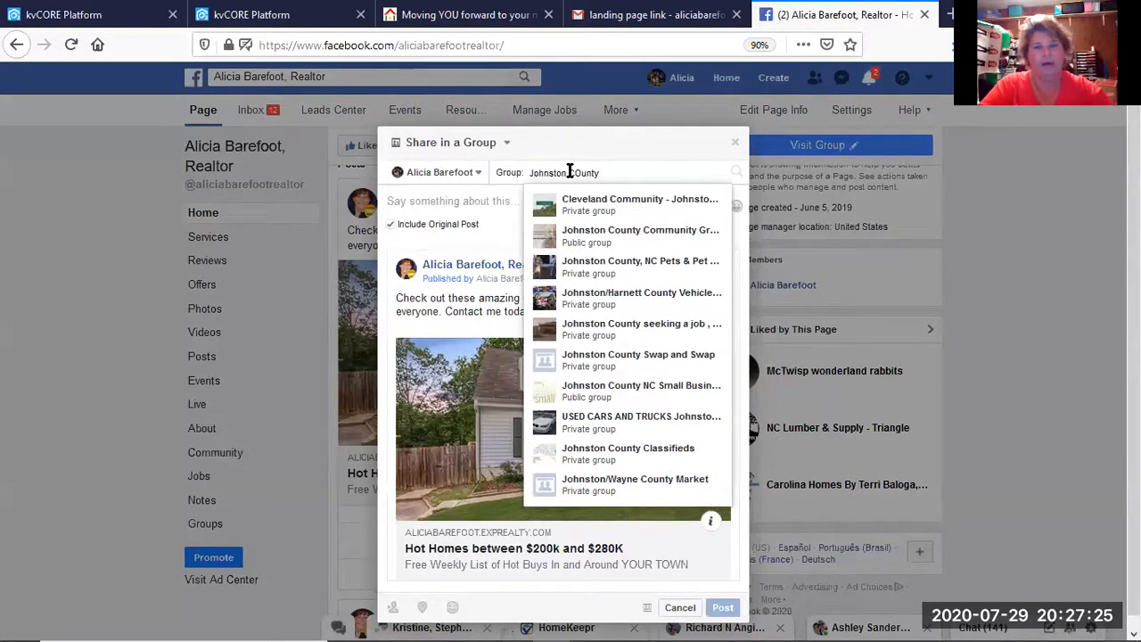
pyautogui.write(' Online')
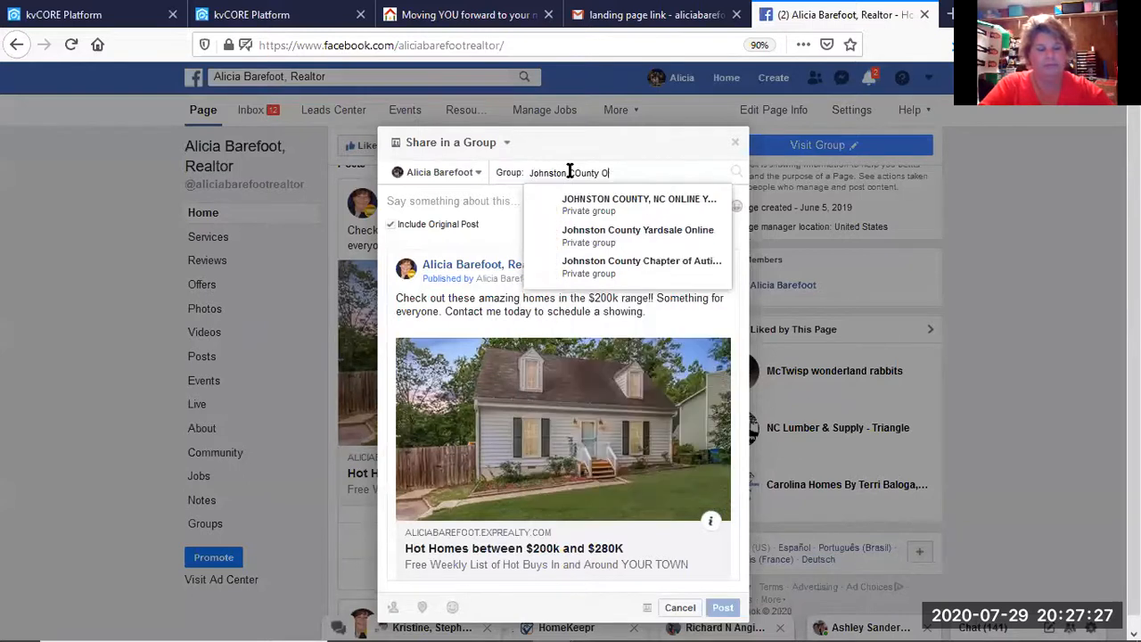
pyautogui.click(565, 203)
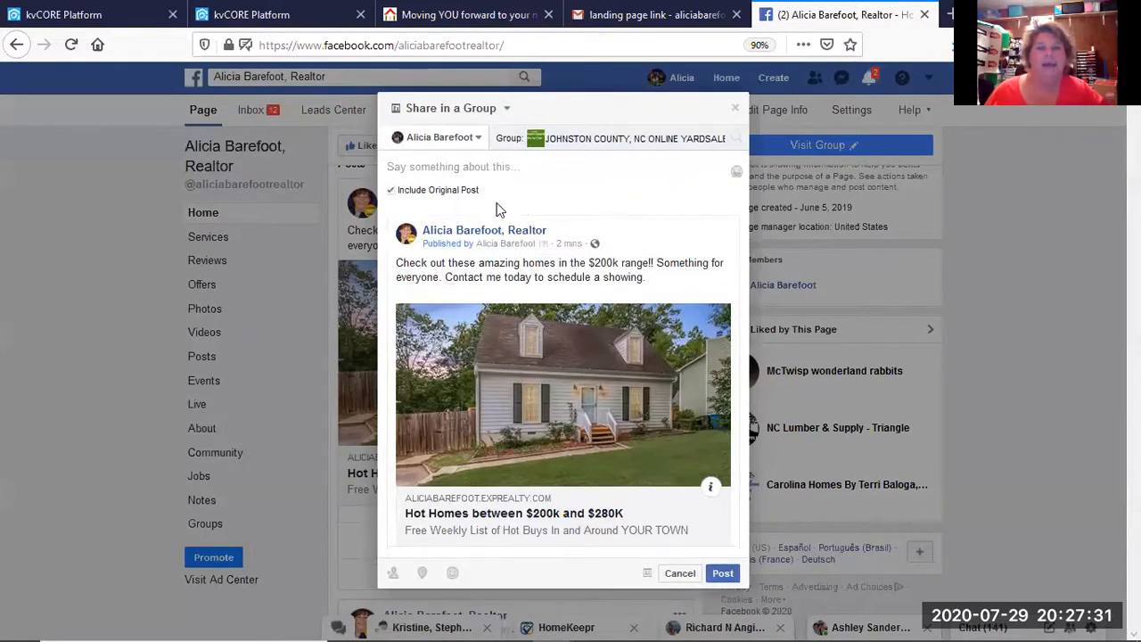
pyautogui.click(725, 572)
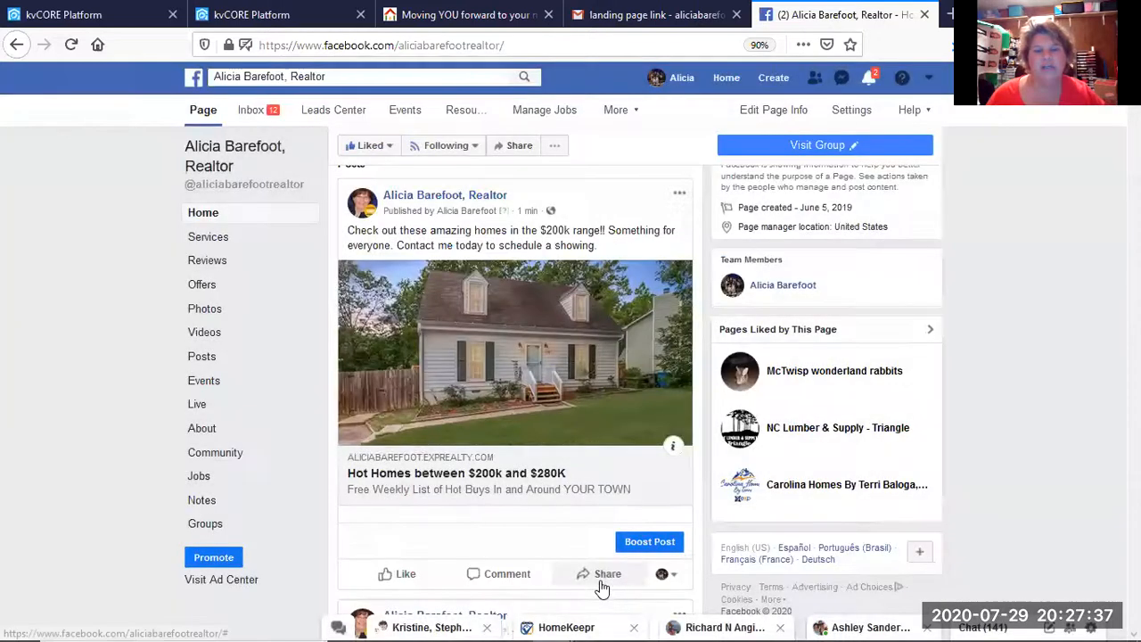
pyautogui.click(603, 584)
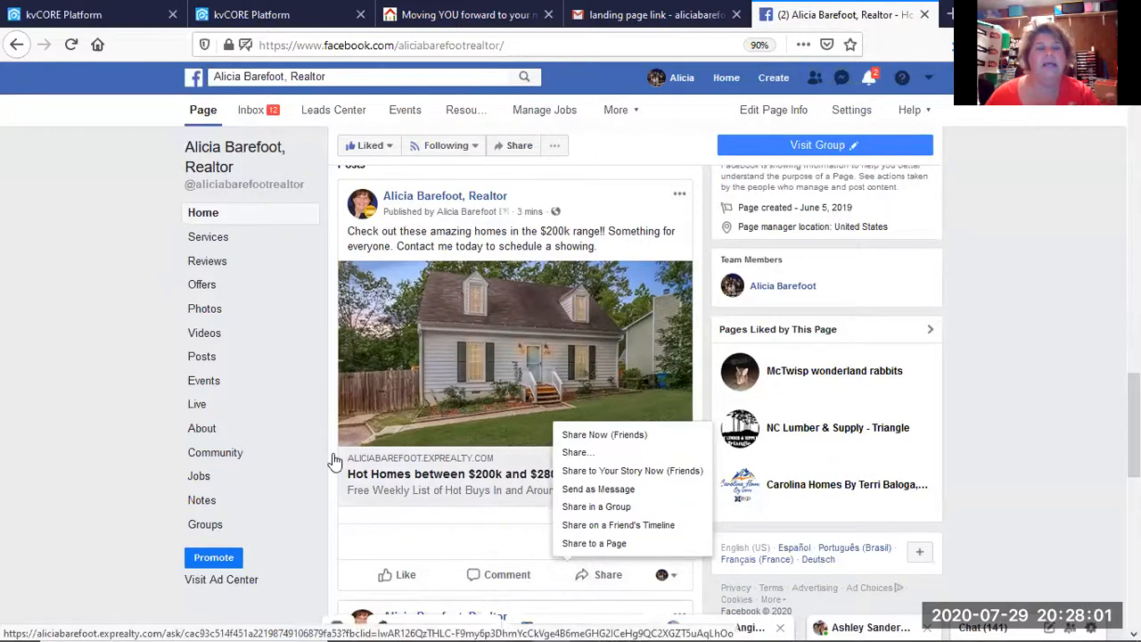
pyautogui.click(320, 368)
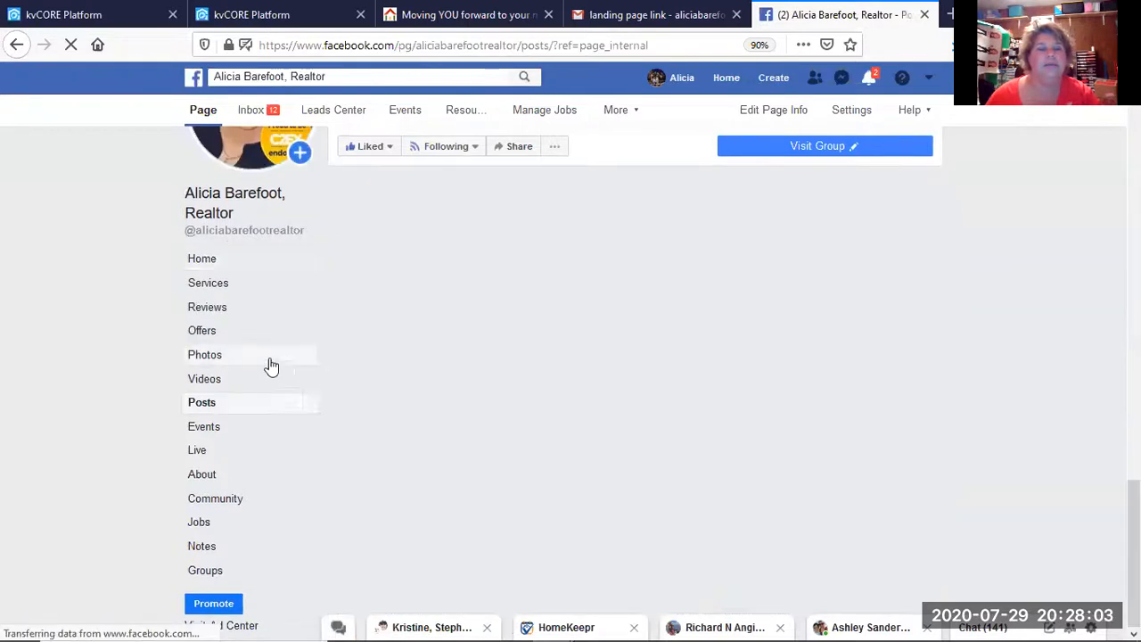
pyautogui.click(11, 45)
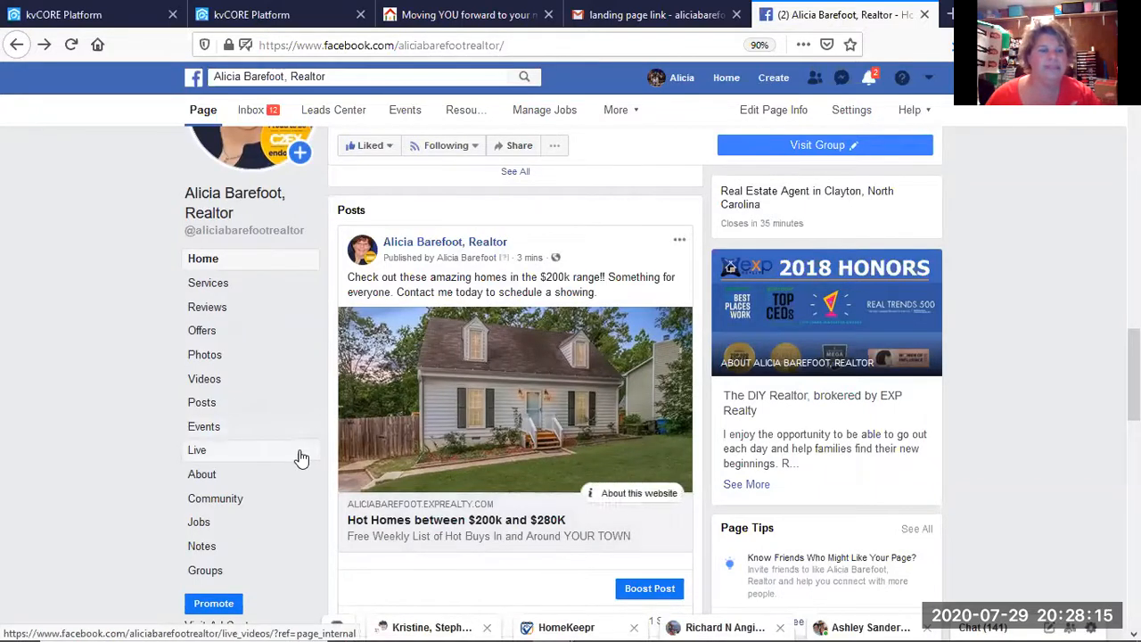
pyautogui.scroll(-3, 247, 555)
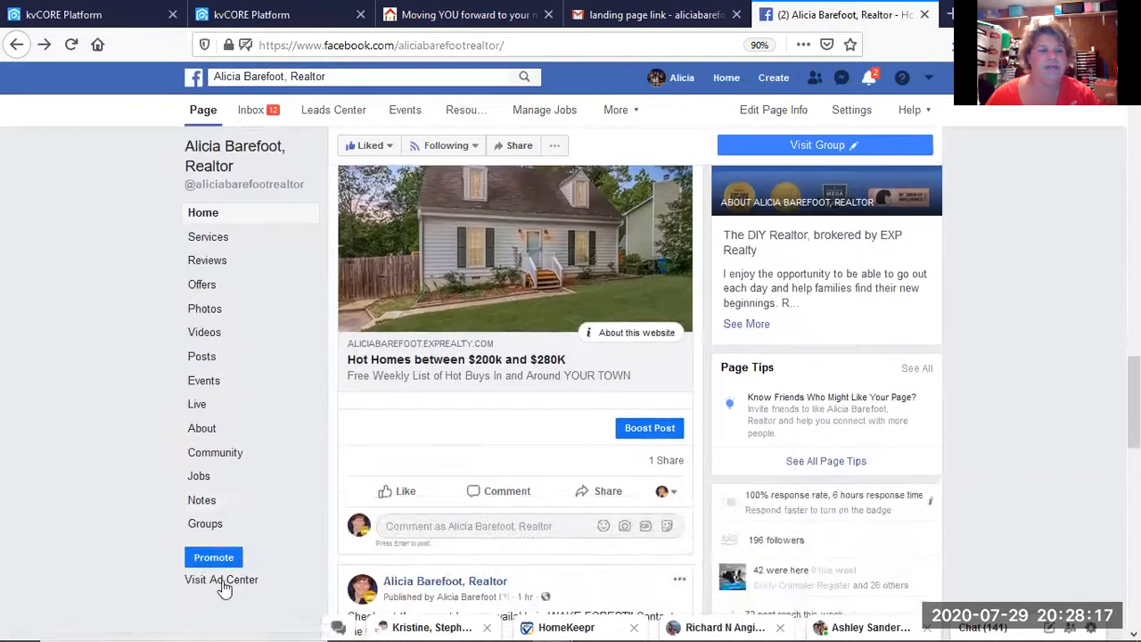
# Go to Ad Center from the page sidebar and start a new ad with Create Ad.
pyautogui.click(223, 580)
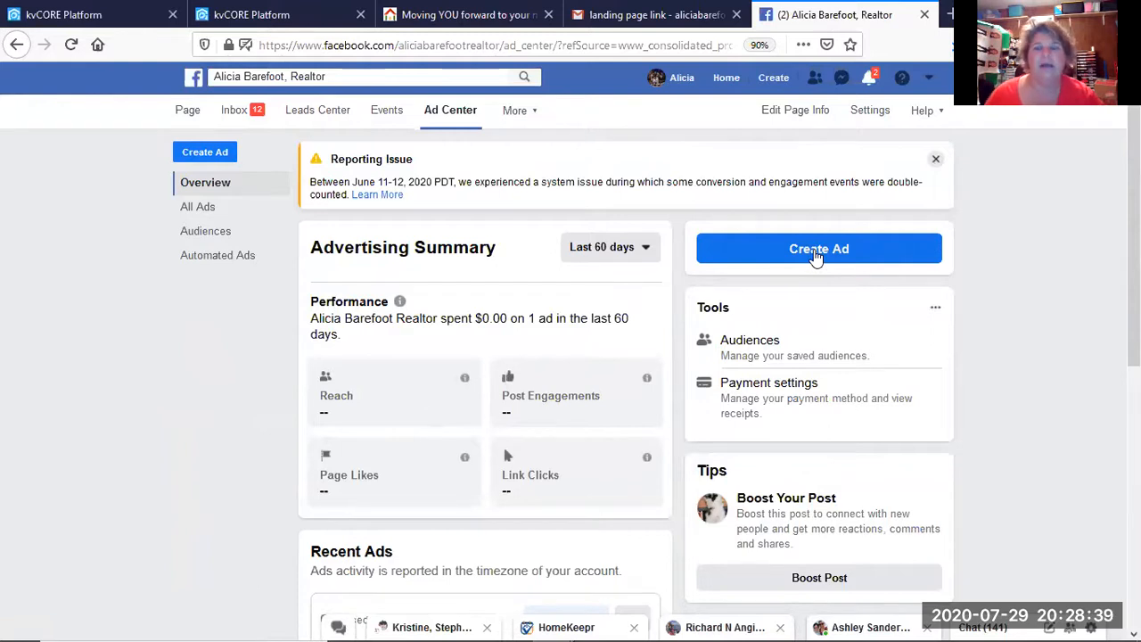
pyautogui.click(815, 252)
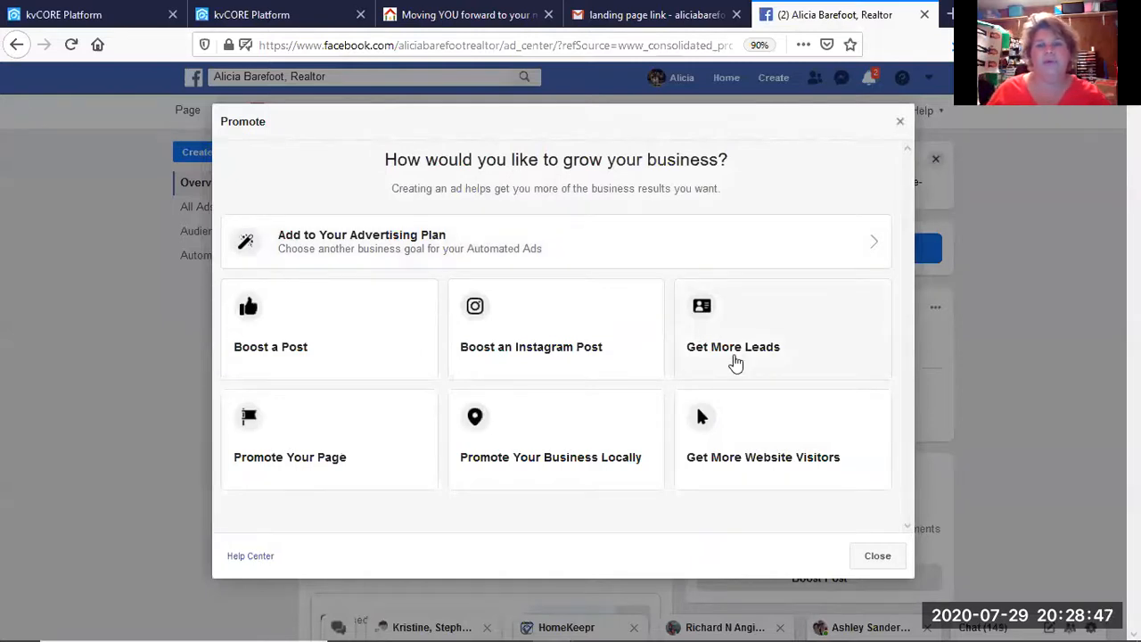
# Choose Get More Leads as the ad goal, collecting leads via a form on your website.
pyautogui.click(733, 362)
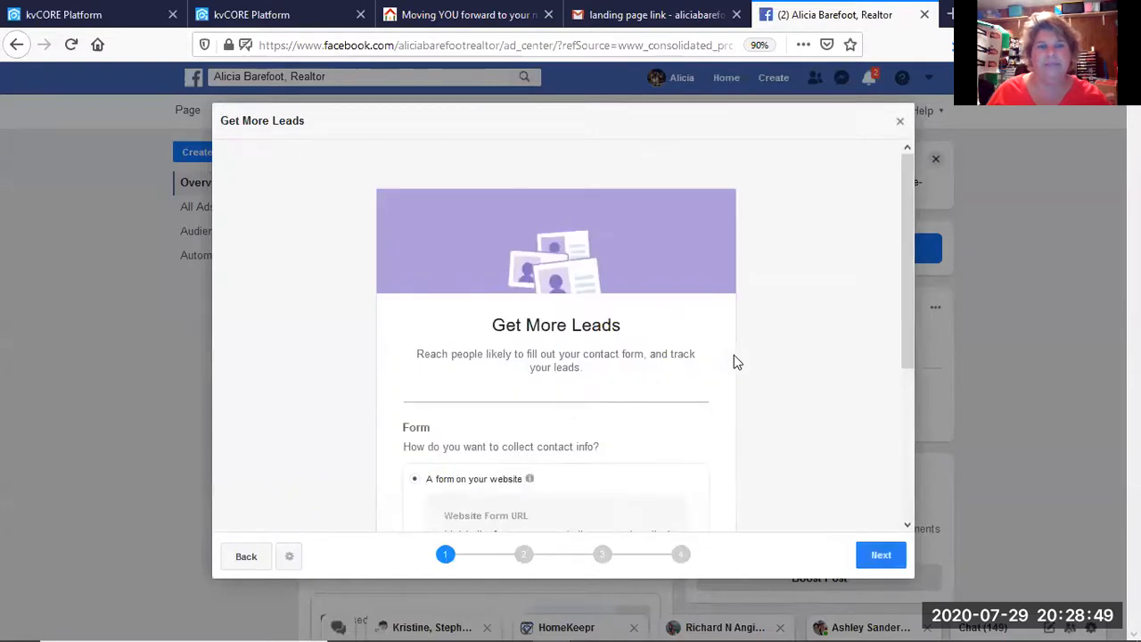
pyautogui.scroll(-3, 736, 362)
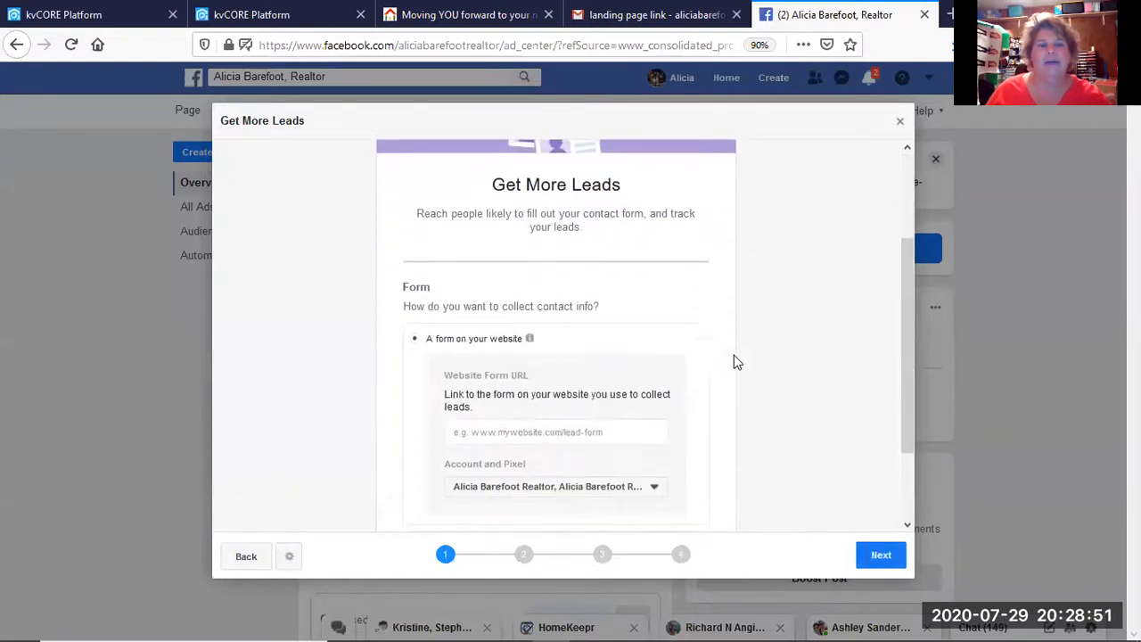
pyautogui.scroll(-2, 736, 362)
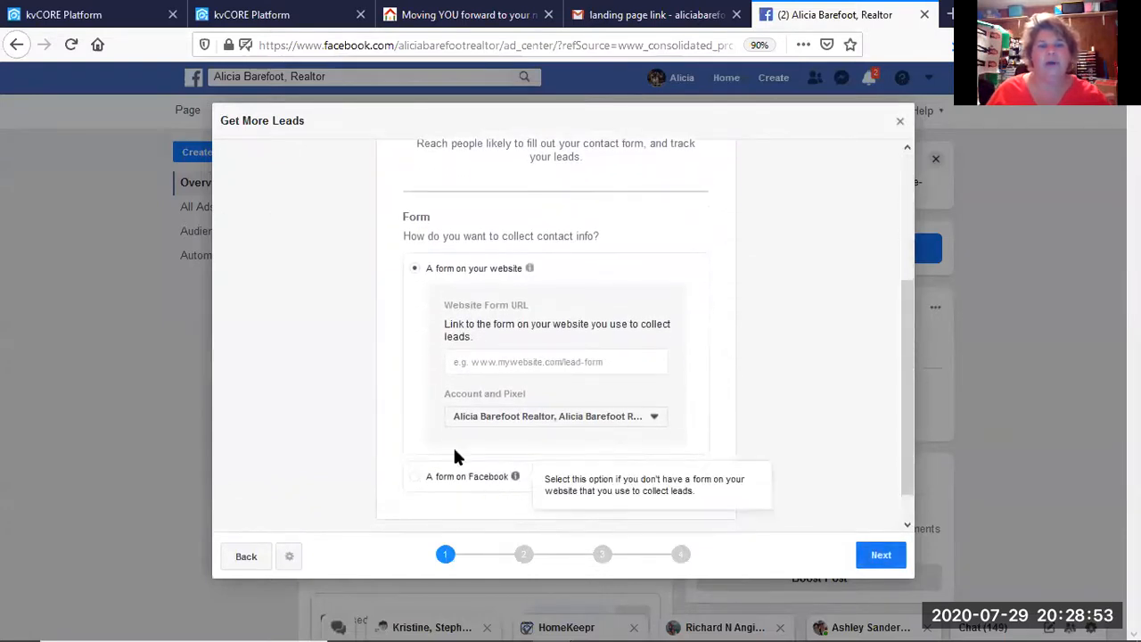
pyautogui.click(468, 476)
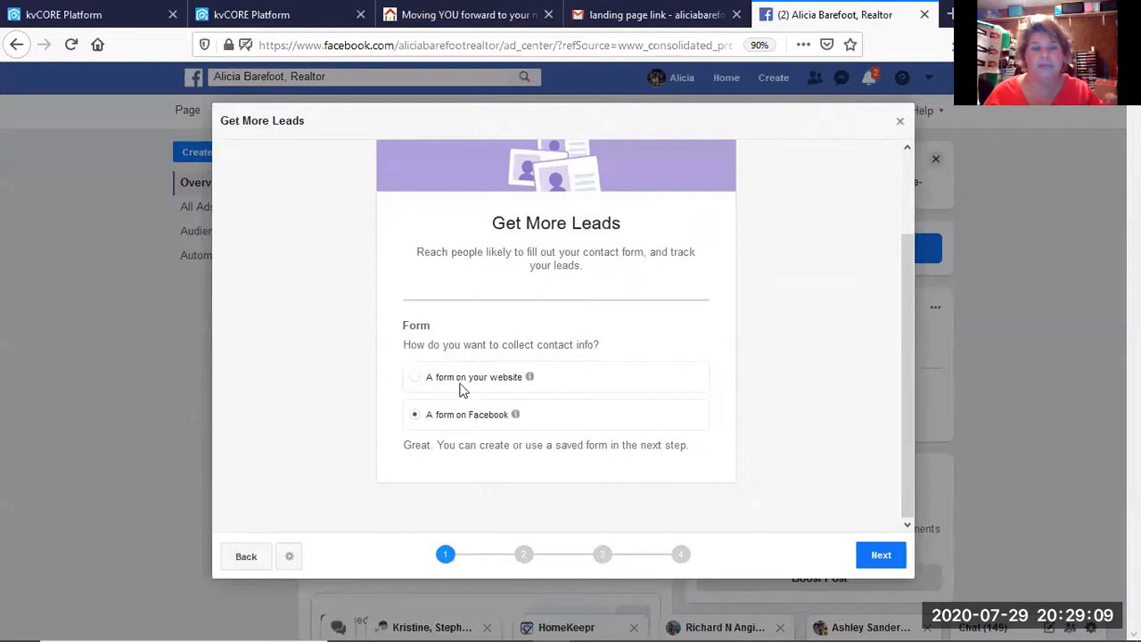
pyautogui.click(463, 385)
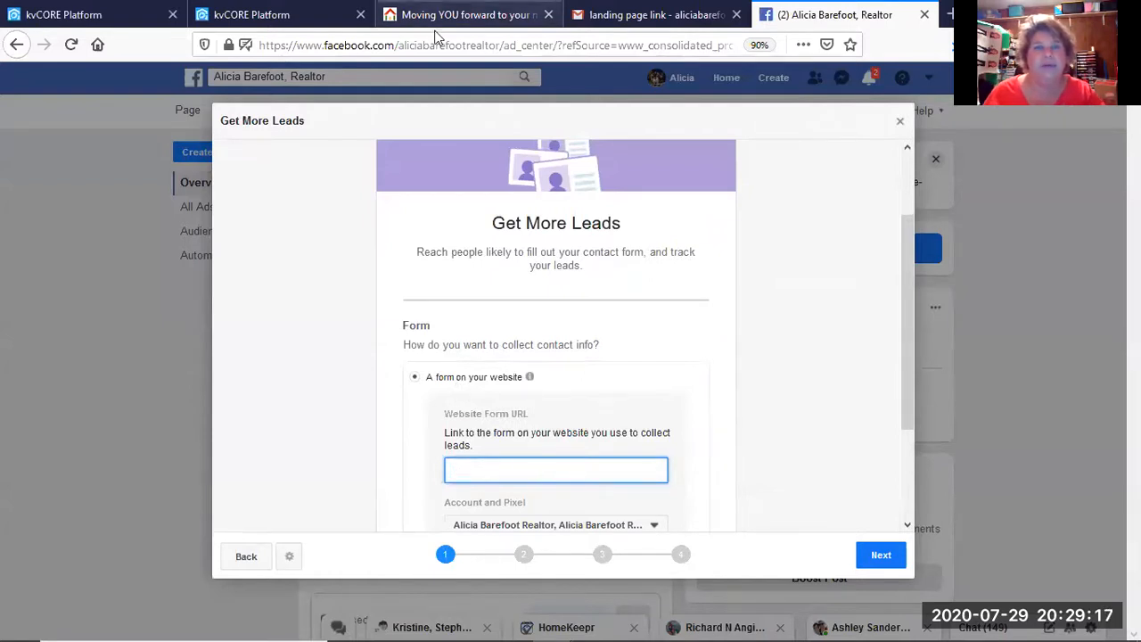
# Close the eXp Realty listings tab after resizing the browser window.
pyautogui.click(436, 28)
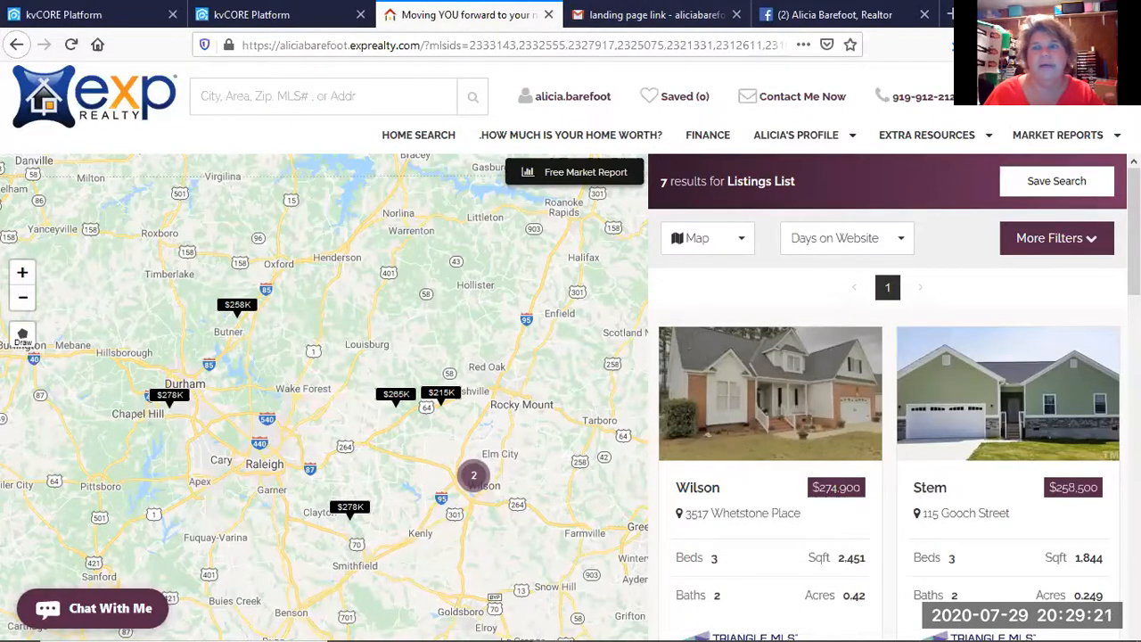
pyautogui.click(1085, 14)
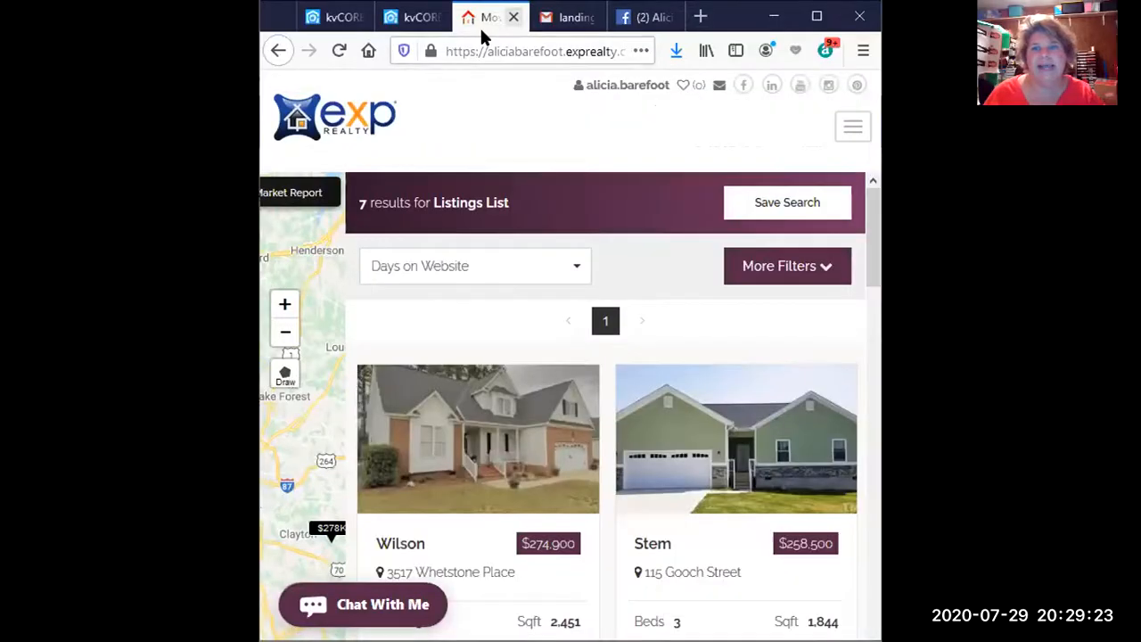
pyautogui.click(514, 17)
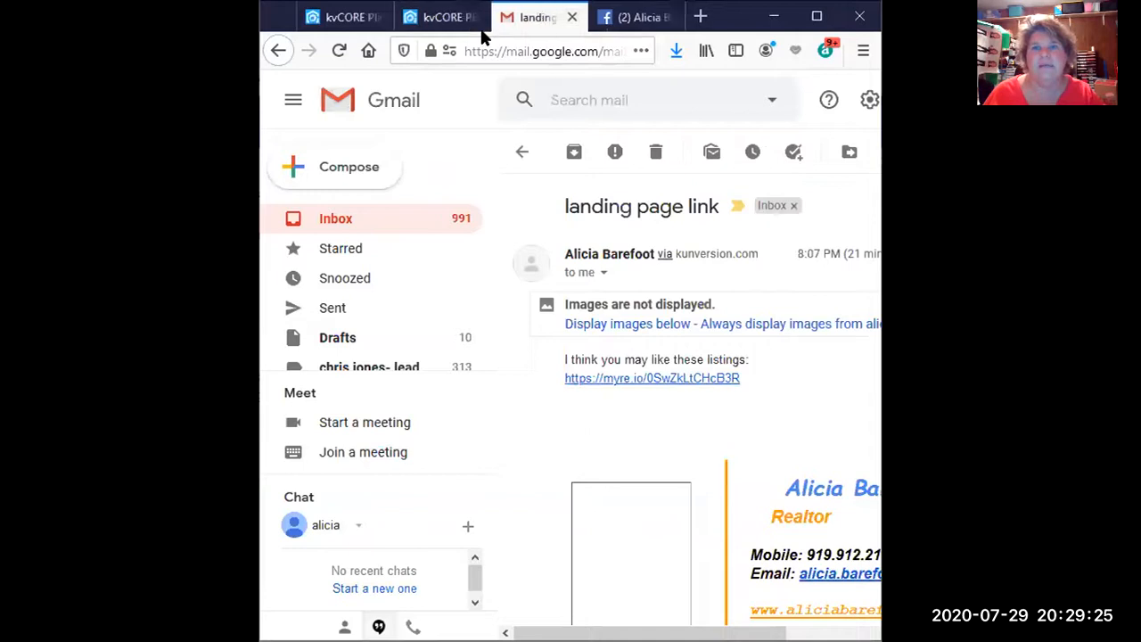